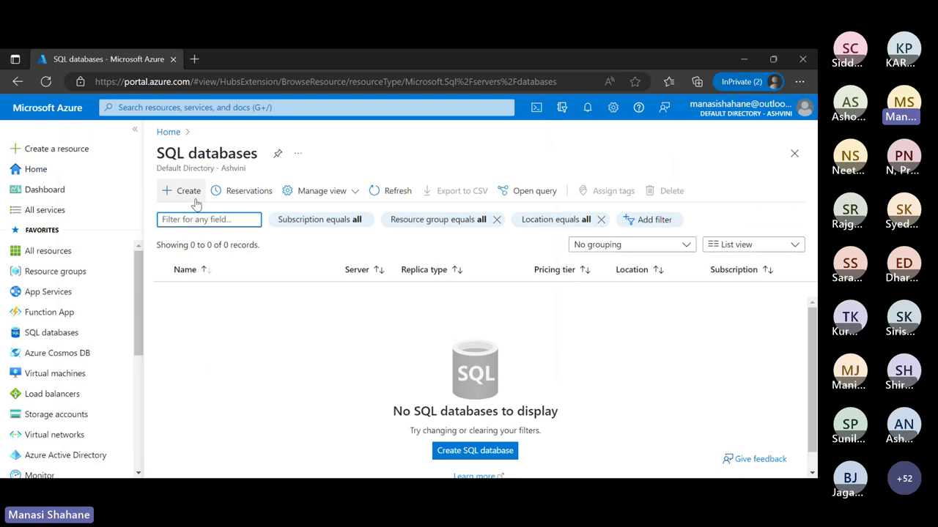
{"action": "left_click", "coordinate": [192, 195]}
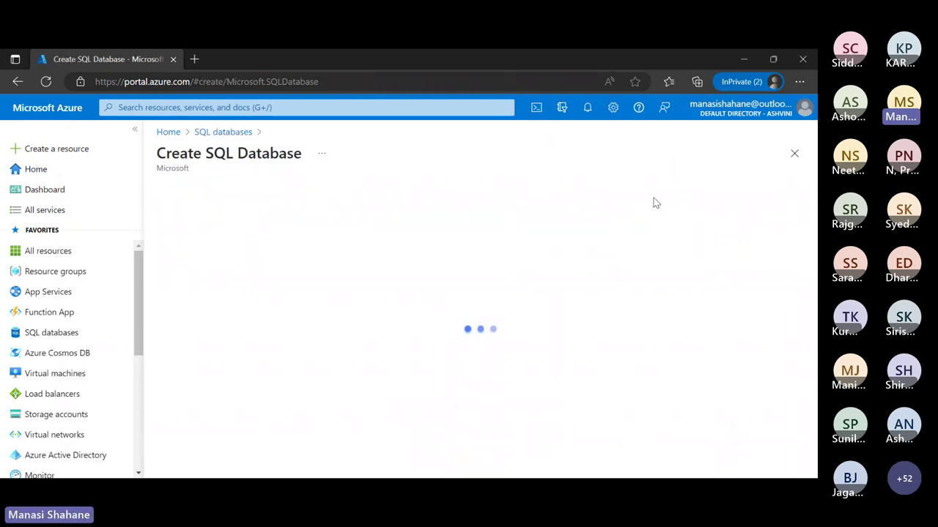
{"action": "left_click", "coordinate": [794, 153]}
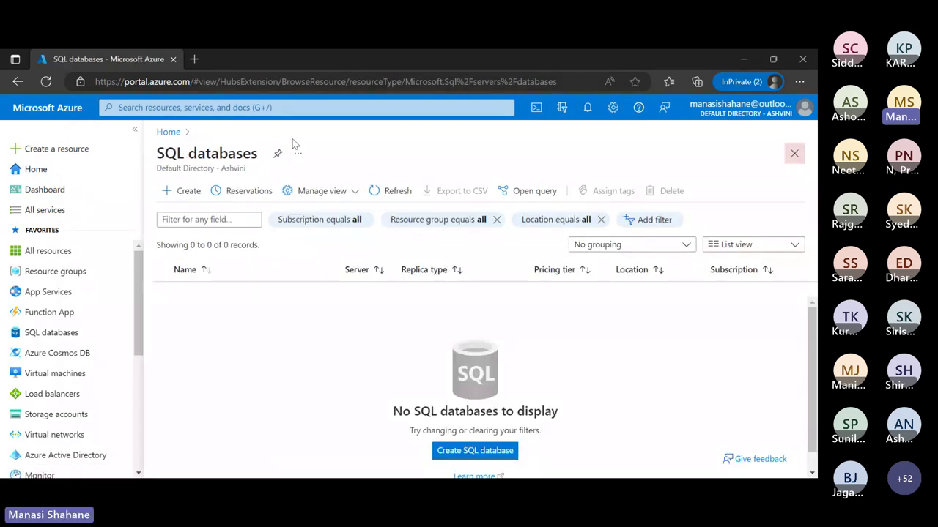
{"action": "left_click", "coordinate": [160, 135]}
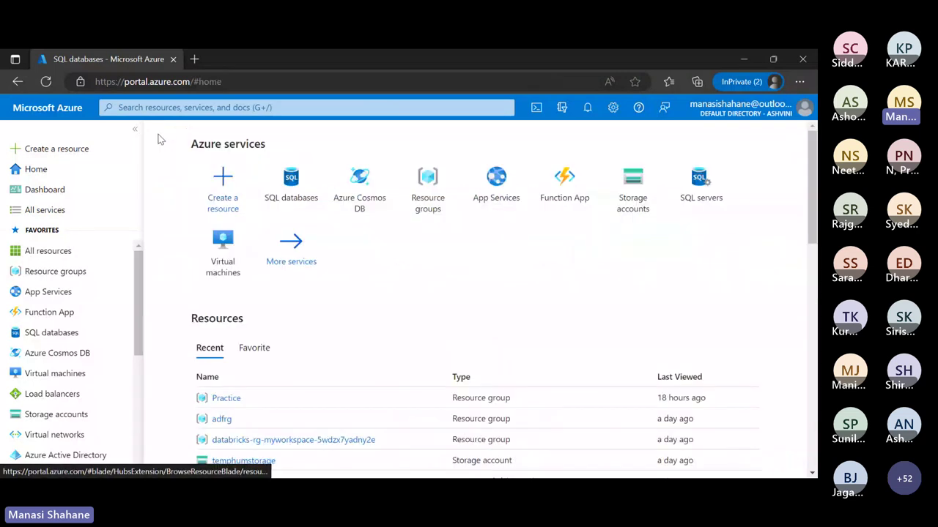
Search the portal for "azure sql" and open the Azure SQL service
{"action": "left_click", "coordinate": [230, 108]}
{"action": "type", "text": "azure"}
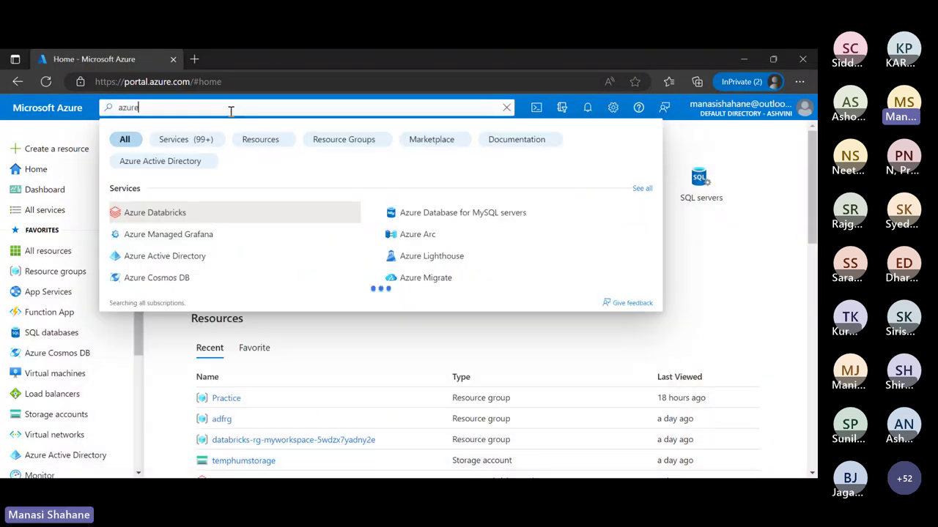
{"action": "type", "text": " sql"}
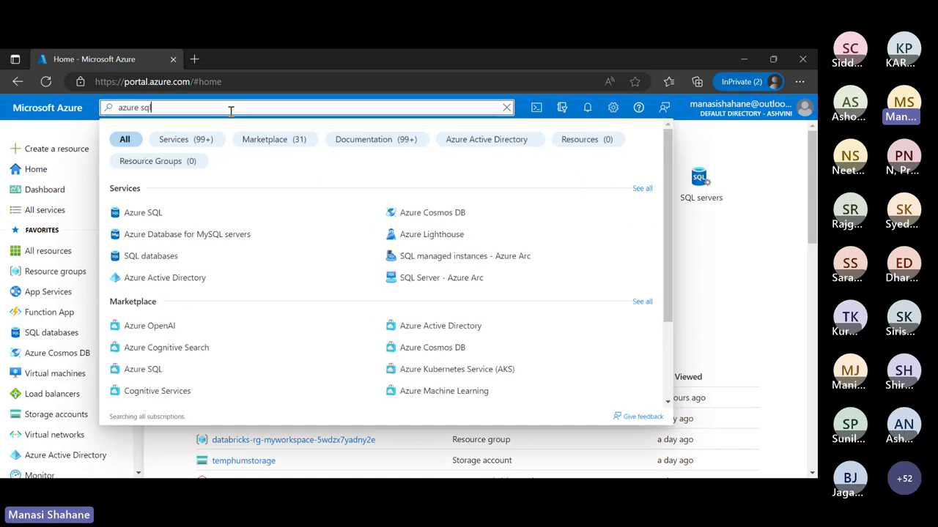
{"action": "left_click", "coordinate": [143, 212]}
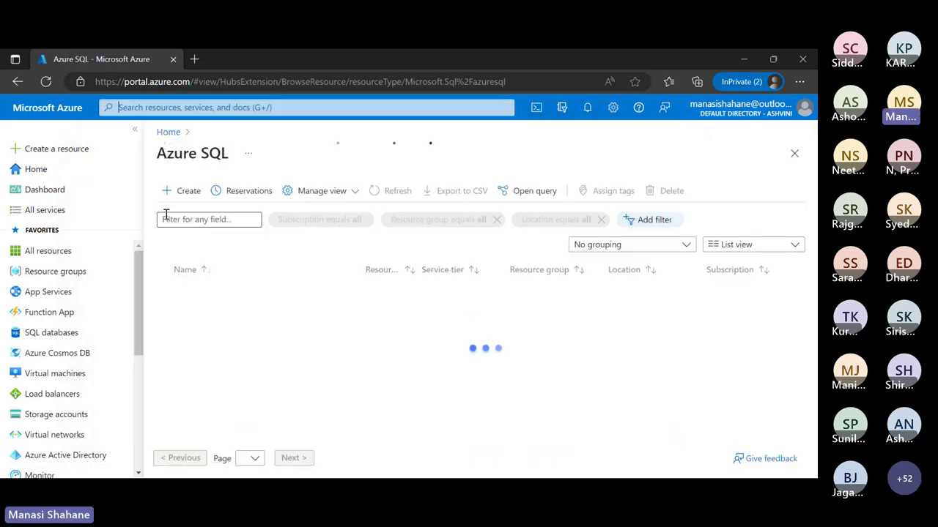
{"action": "scroll", "coordinate": [329, 359], "scroll_direction": "down", "scroll_amount": 1}
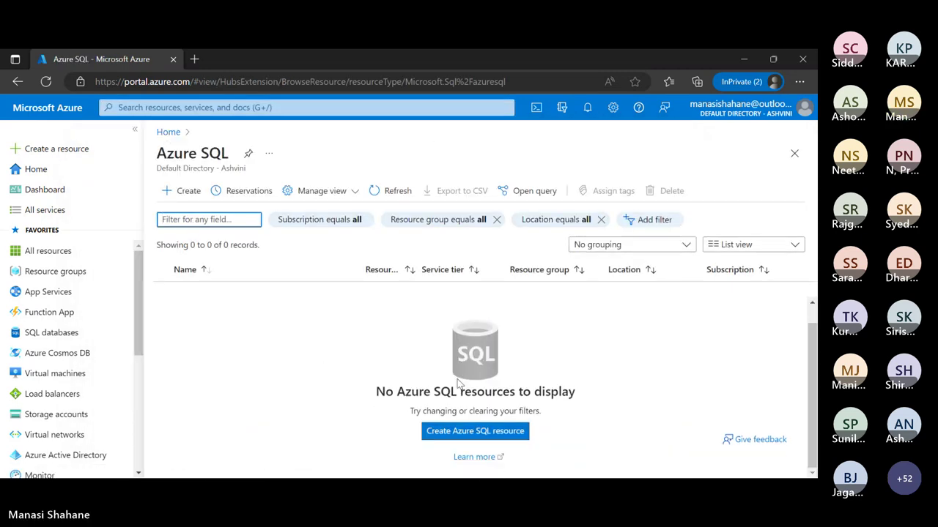
Start creating a new Azure SQL resource to reach the SQL deployment options
{"action": "left_click", "coordinate": [354, 197]}
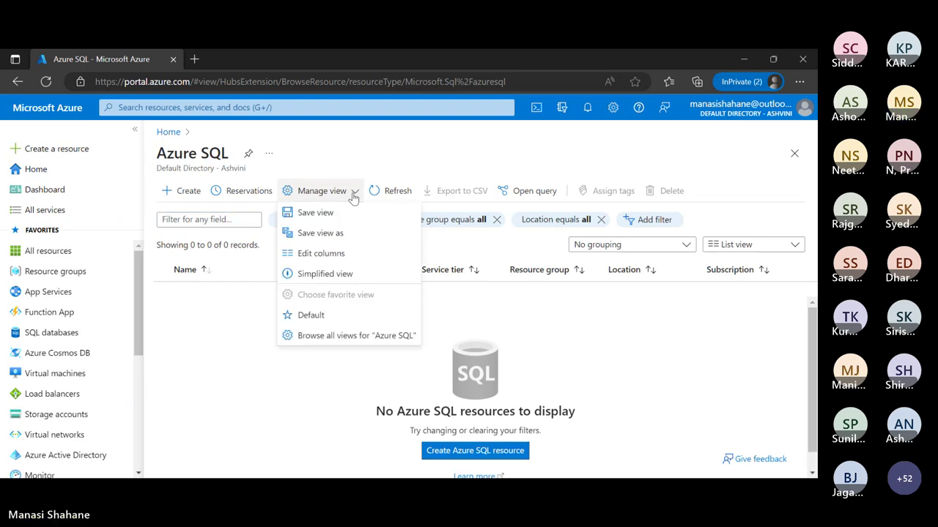
{"action": "left_click", "coordinate": [201, 196]}
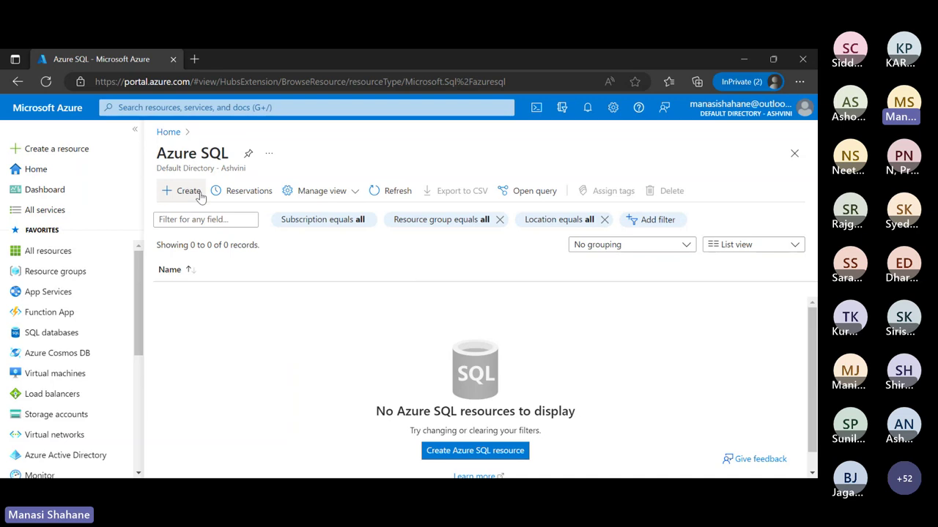
{"action": "left_click", "coordinate": [199, 194]}
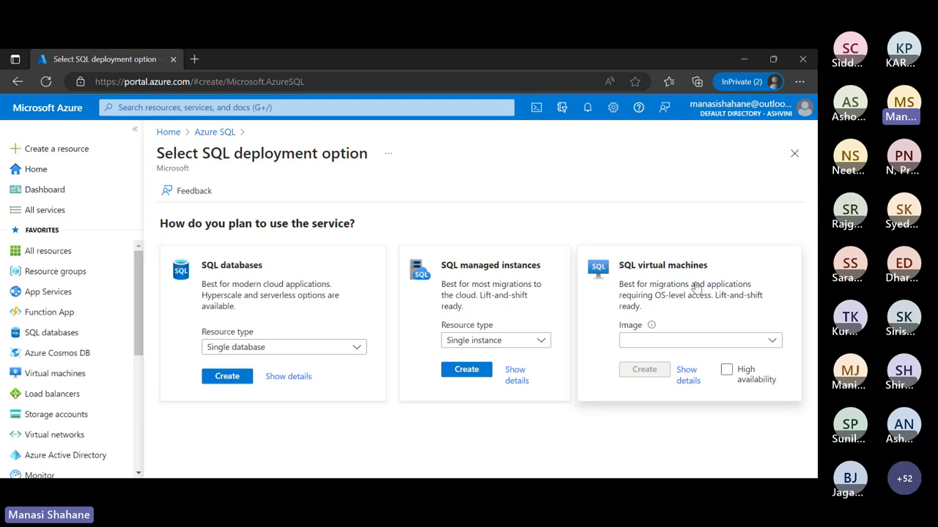
Review the images offered for SQL virtual machines and the resource types offered for SQL managed instances
{"action": "left_click", "coordinate": [774, 342]}
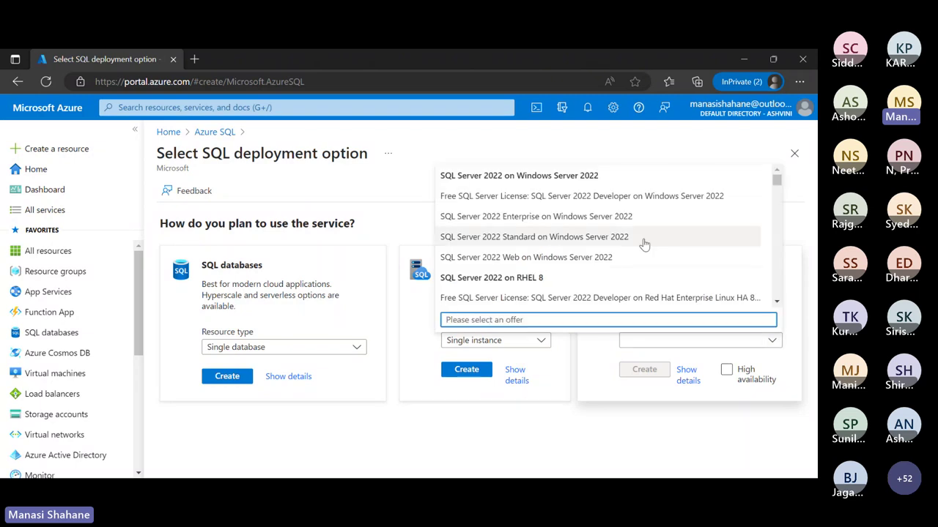
{"action": "scroll", "coordinate": [644, 244], "scroll_direction": "down", "scroll_amount": 10}
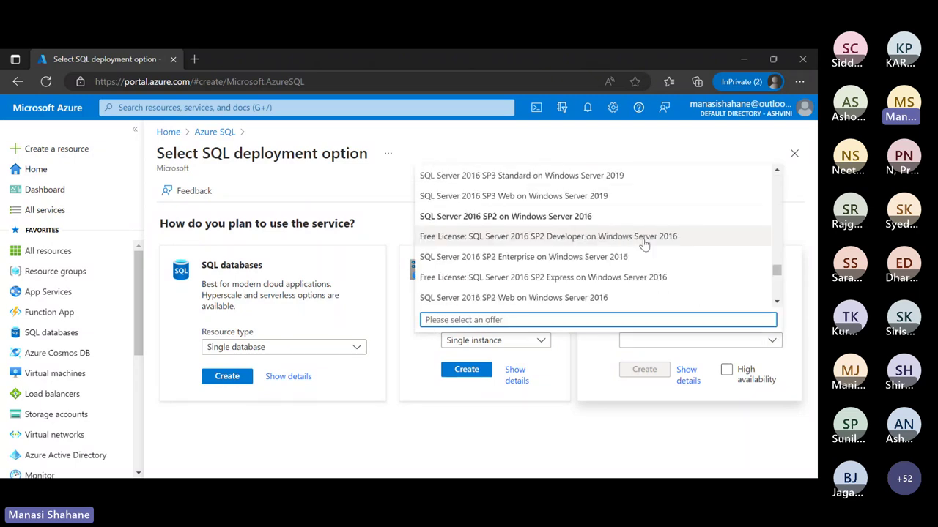
{"action": "scroll", "coordinate": [644, 244], "scroll_direction": "down", "scroll_amount": 5}
{"action": "scroll", "coordinate": [644, 244], "scroll_direction": "down", "scroll_amount": 2}
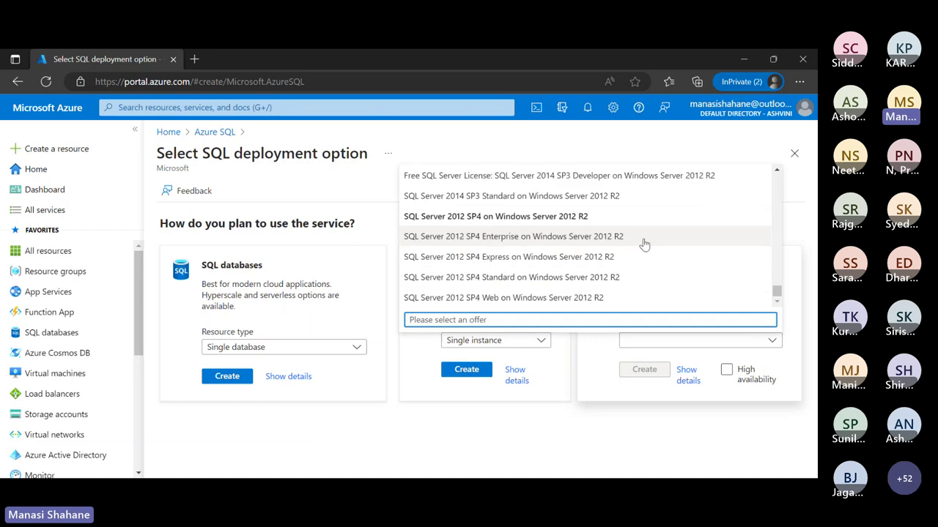
{"action": "scroll", "coordinate": [644, 244], "scroll_direction": "up", "scroll_amount": 15}
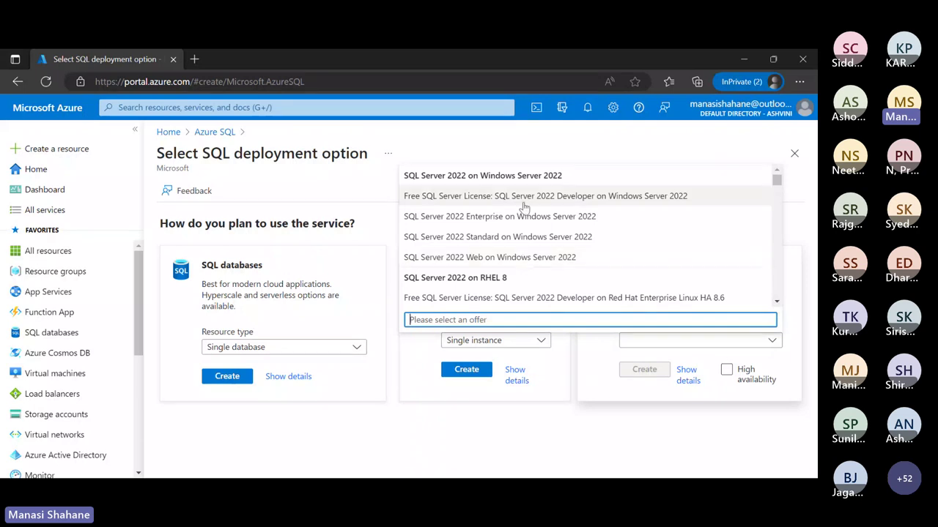
{"action": "left_click", "coordinate": [545, 454]}
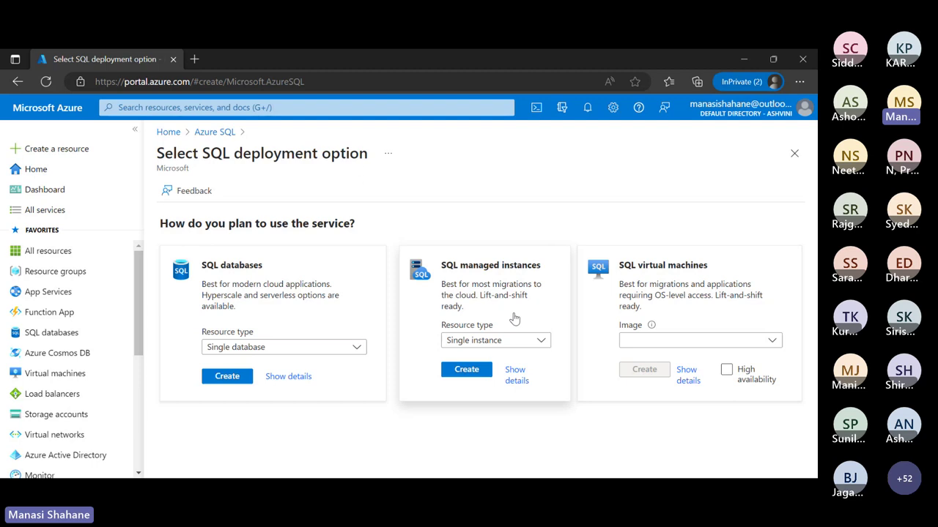
{"action": "left_click", "coordinate": [541, 341]}
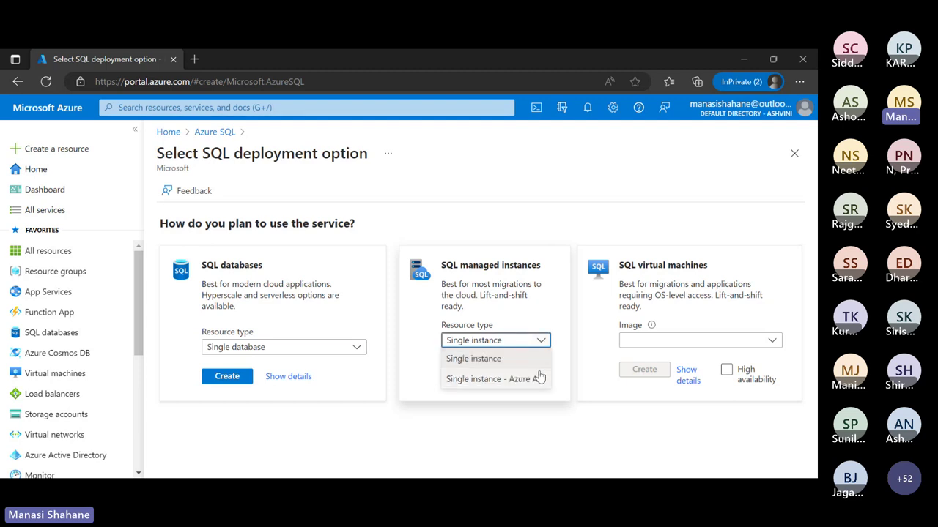
{"action": "left_click", "coordinate": [551, 218]}
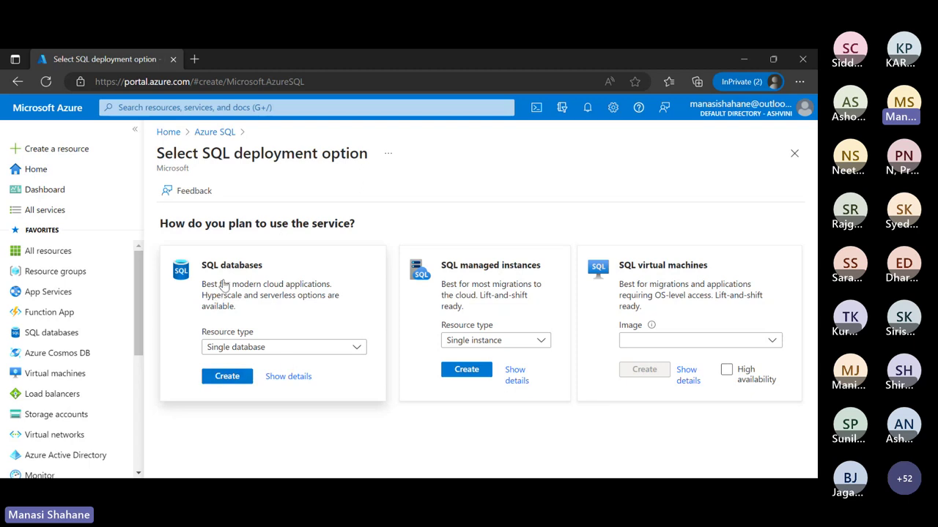
Start creating a single SQL database and give it a new resource group named Webinar
{"action": "left_click", "coordinate": [227, 378]}
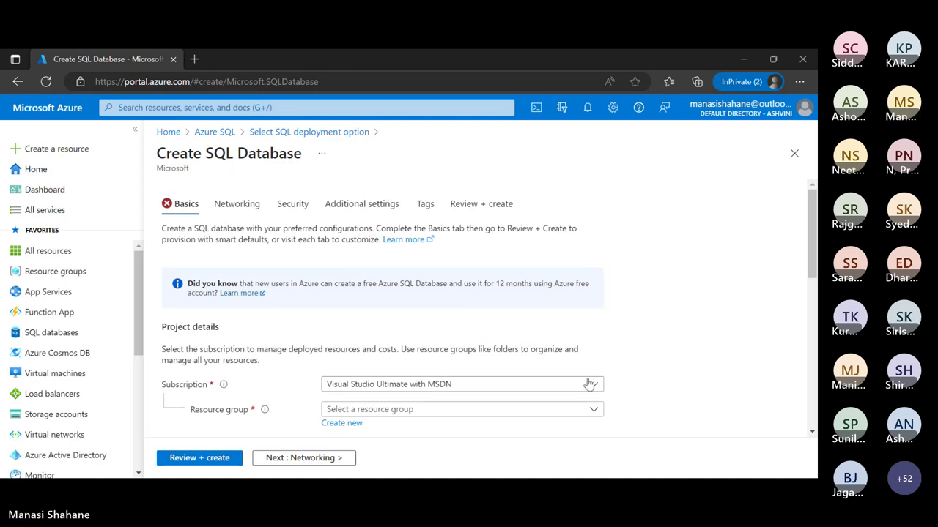
{"action": "scroll", "coordinate": [627, 318], "scroll_direction": "down", "scroll_amount": 1}
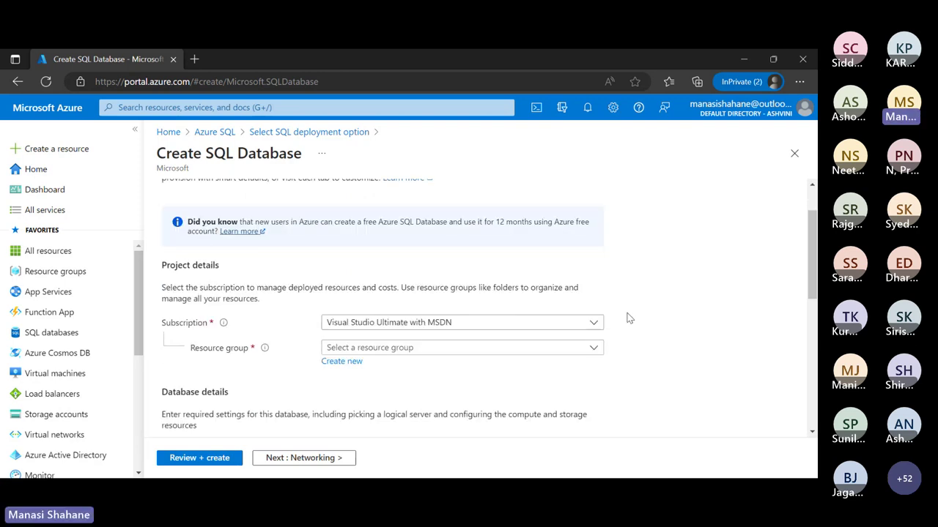
{"action": "left_click", "coordinate": [358, 364]}
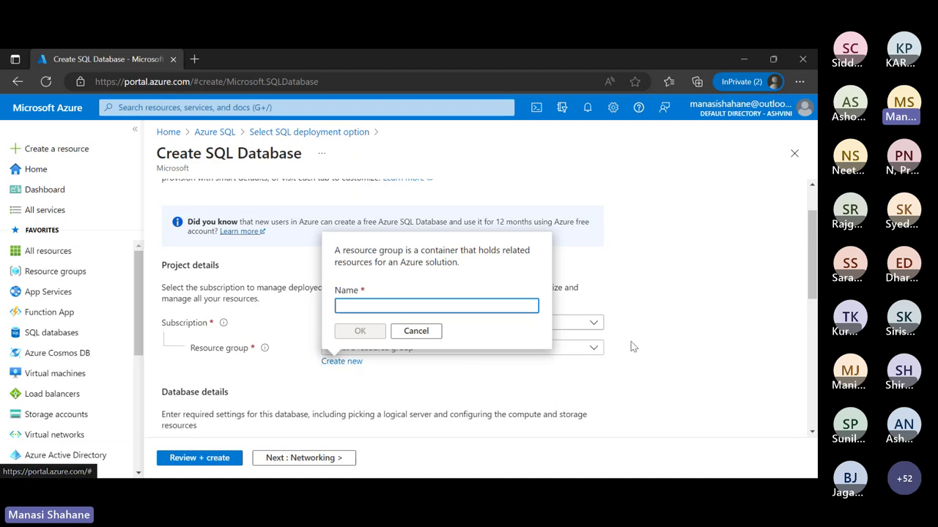
{"action": "type", "text": "T"}
{"action": "key", "text": "BackSpace"}
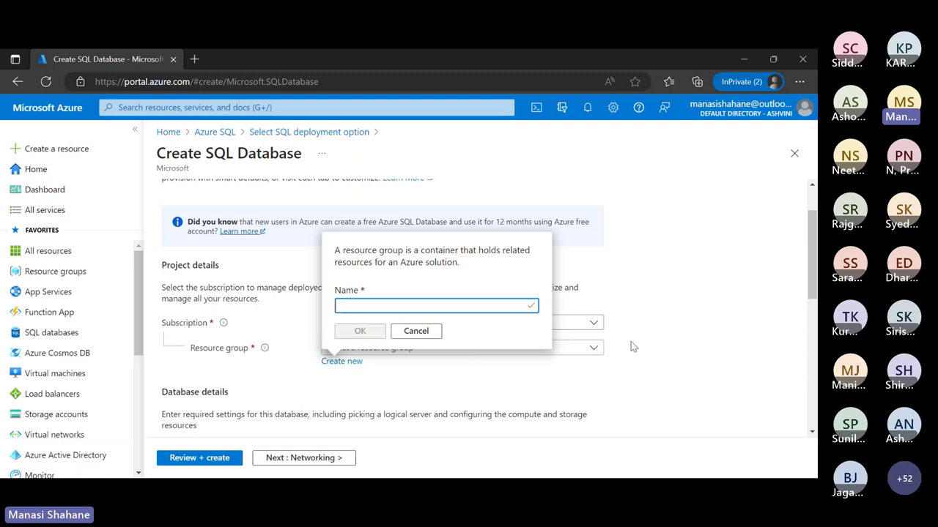
{"action": "type", "text": "Webinar"}
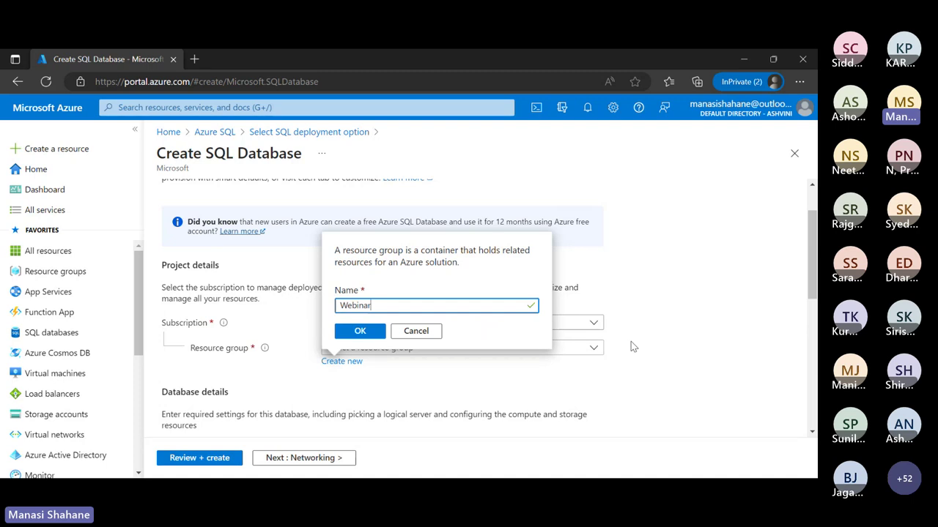
{"action": "left_click", "coordinate": [370, 336]}
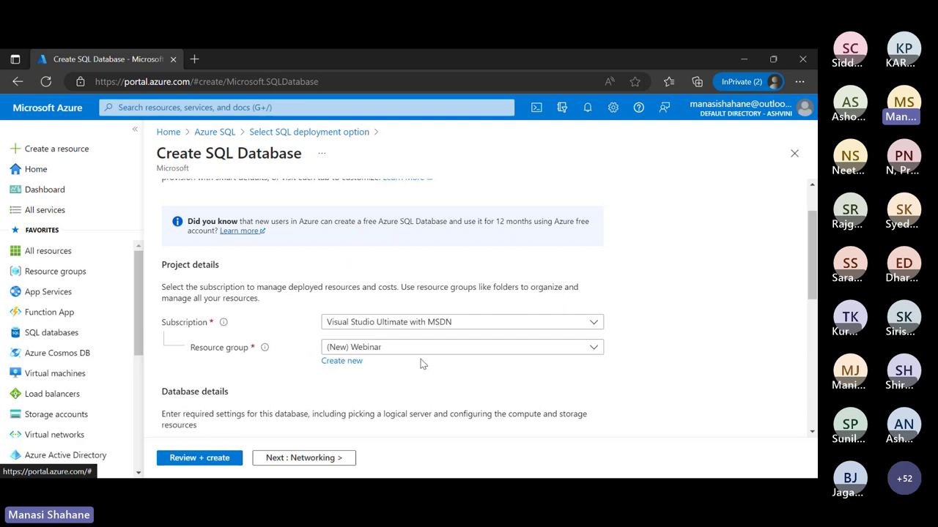
Enter Database as the database name in the database details
{"action": "scroll", "coordinate": [422, 364], "scroll_direction": "up", "scroll_amount": 1}
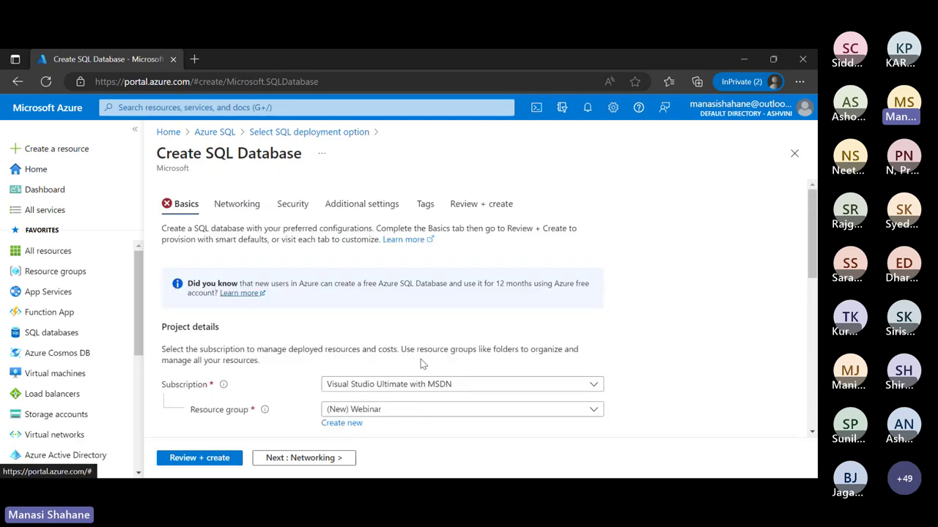
{"action": "scroll", "coordinate": [422, 364], "scroll_direction": "down", "scroll_amount": 1}
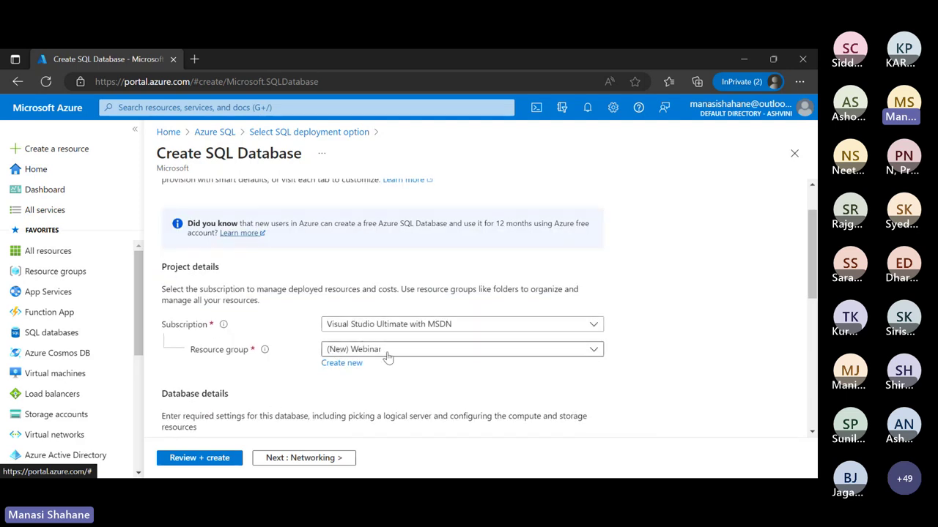
{"action": "scroll", "coordinate": [417, 365], "scroll_direction": "down", "scroll_amount": 1}
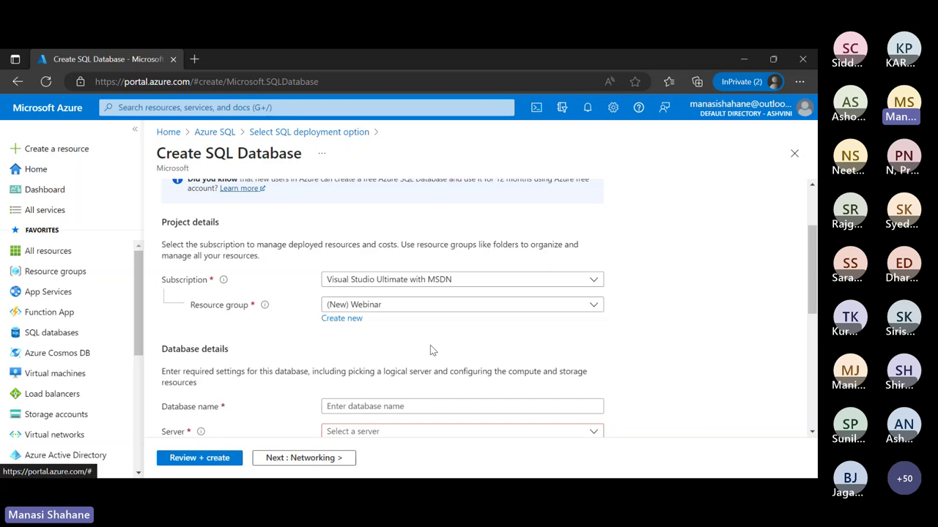
{"action": "scroll", "coordinate": [430, 349], "scroll_direction": "down", "scroll_amount": 1}
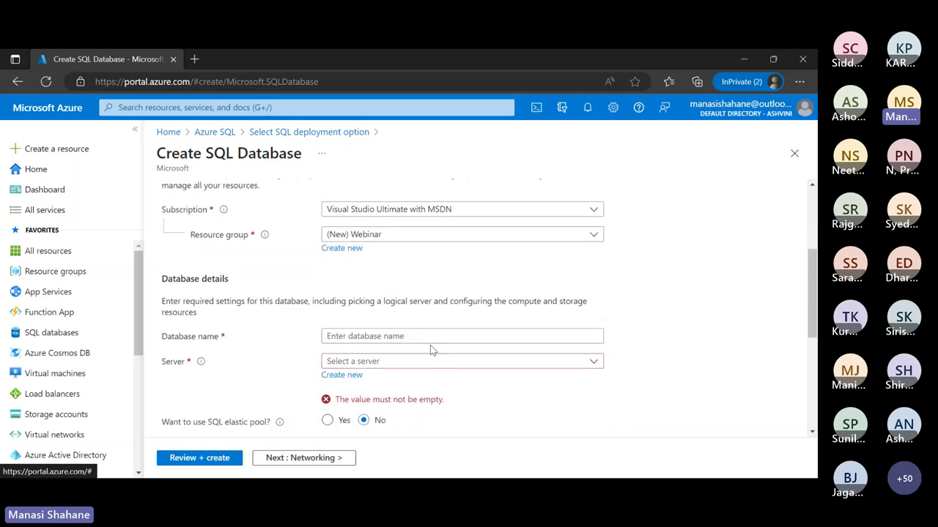
{"action": "left_click", "coordinate": [424, 340]}
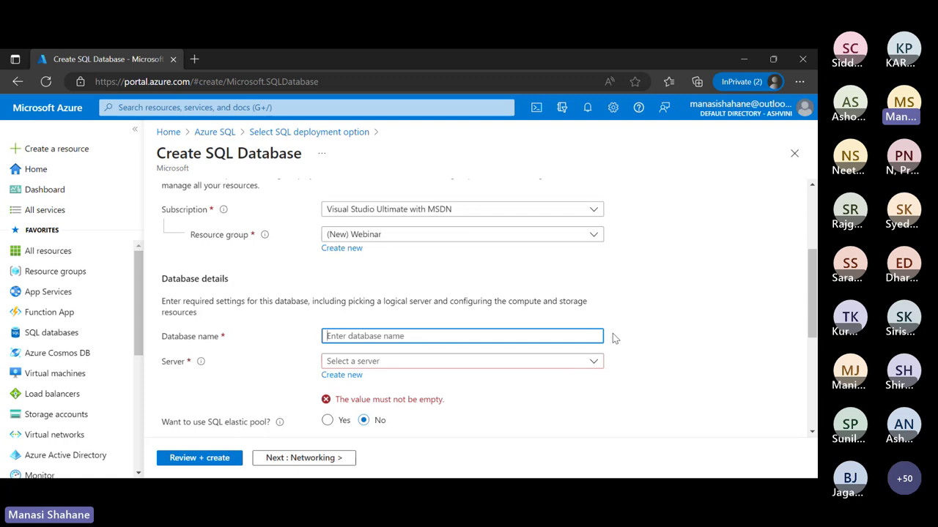
{"action": "type", "text": "Database"}
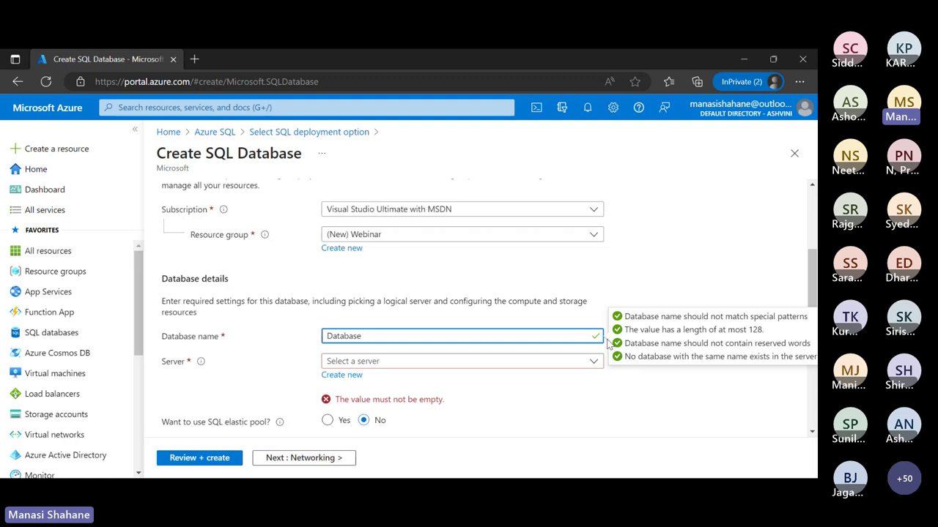
{"action": "left_click", "coordinate": [495, 416]}
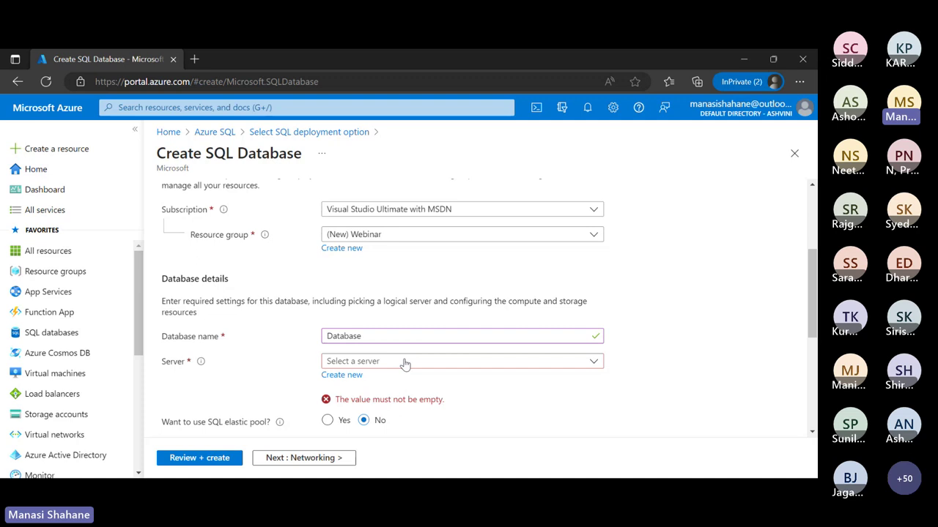
Start a new logical server for the database and name it sqlserver0014
{"action": "left_click", "coordinate": [353, 379]}
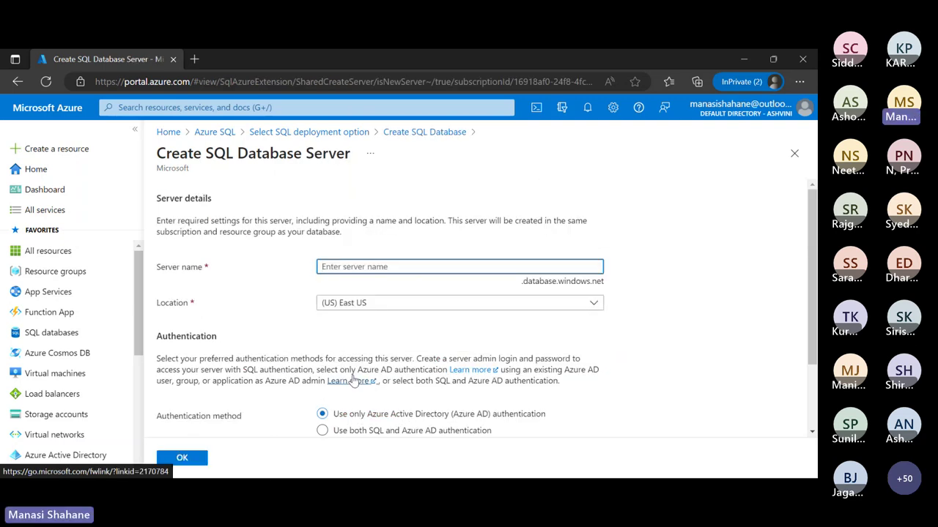
{"action": "type", "text": "sqlserver"}
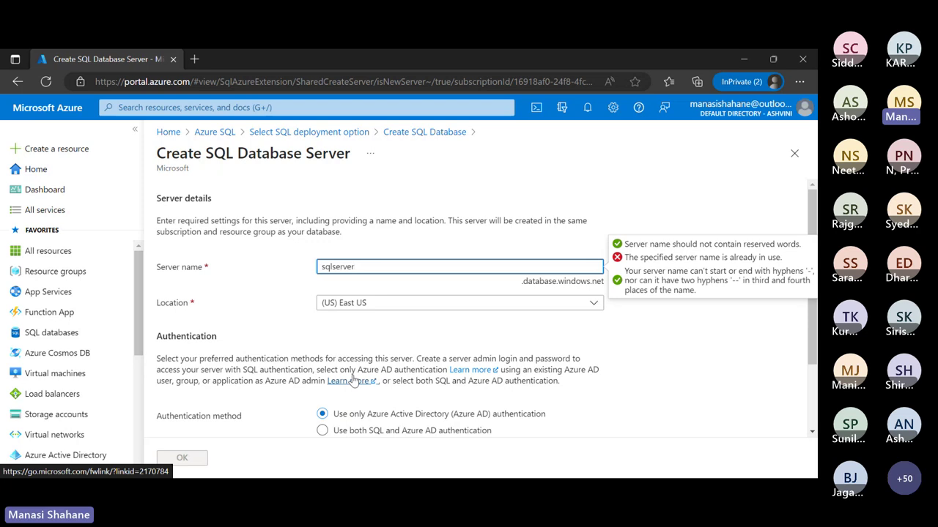
{"action": "type", "text": "14"}
{"action": "key", "text": "BackSpace"}
{"action": "type", "text": "9"}
{"action": "key", "text": "BackSpace"}
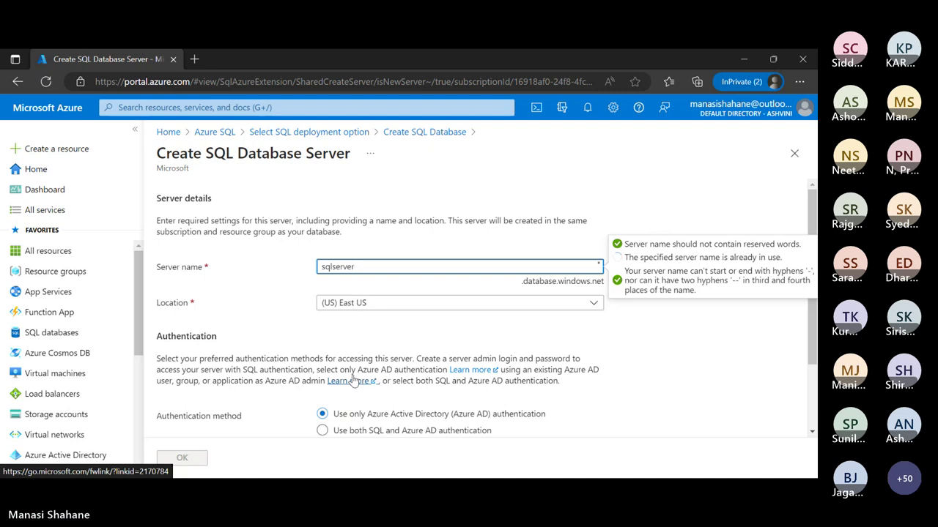
{"action": "type", "text": "0014"}
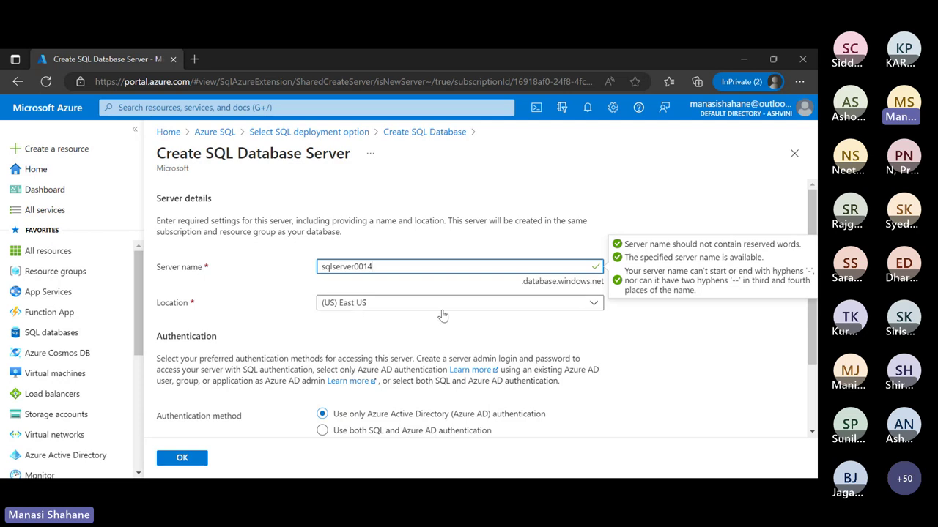
{"action": "scroll", "coordinate": [441, 314], "scroll_direction": "down", "scroll_amount": 2}
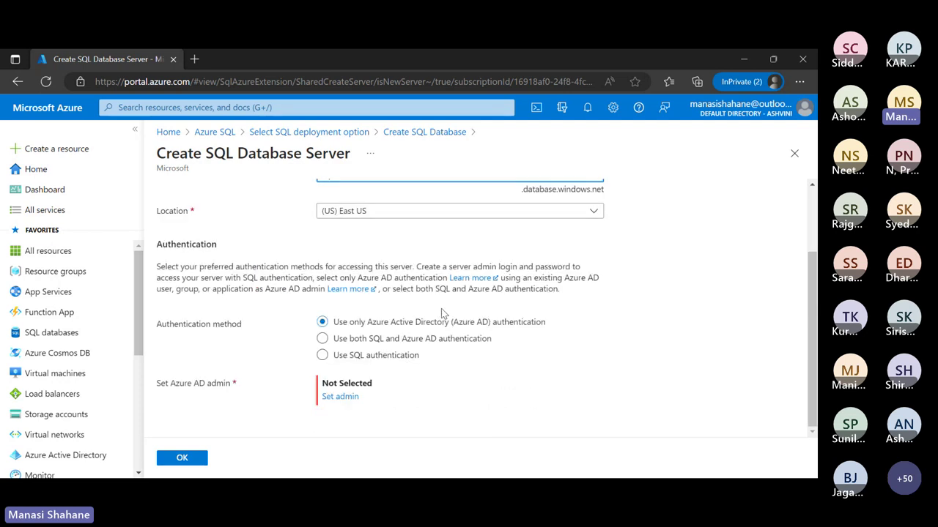
Use SQL authentication for the new server and enter sqluser0014 as the server admin login
{"action": "left_click", "coordinate": [322, 356]}
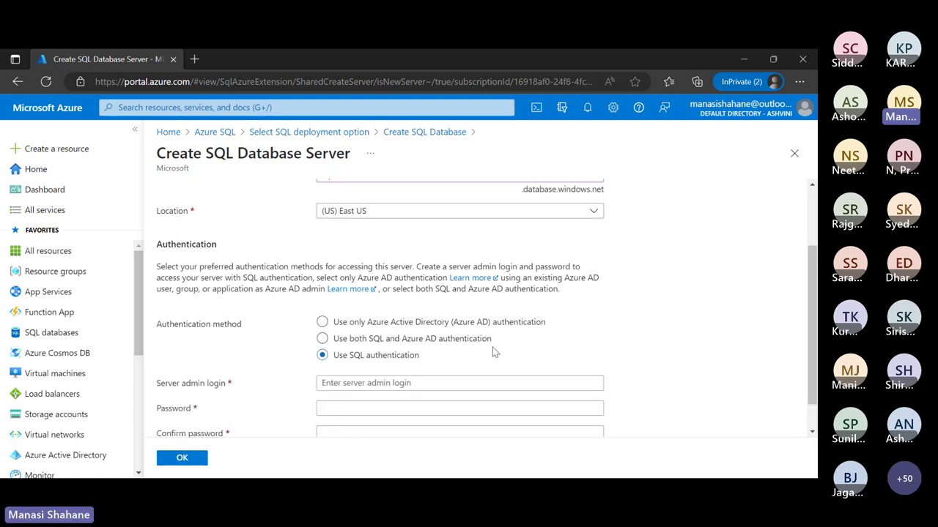
{"action": "scroll", "coordinate": [493, 350], "scroll_direction": "down", "scroll_amount": 1}
{"action": "left_click", "coordinate": [421, 347]}
{"action": "type", "text": "sqluser"}
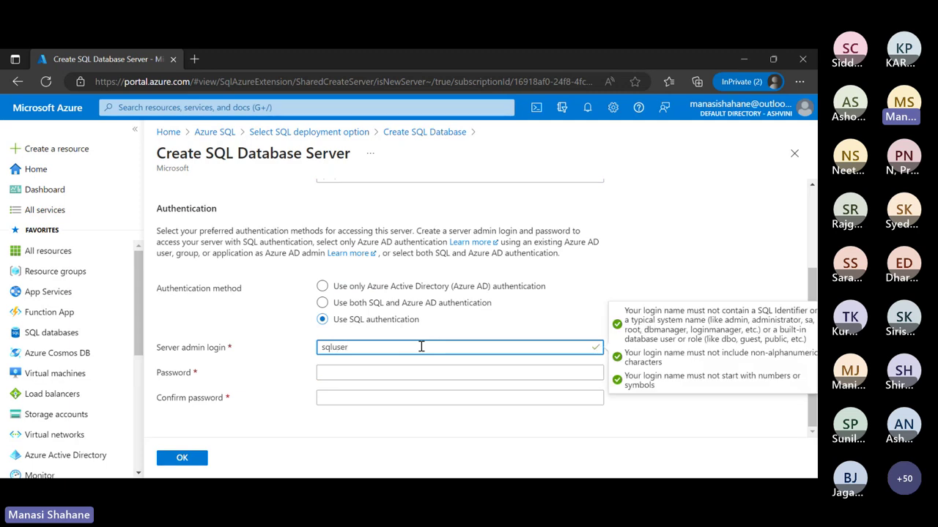
{"action": "type", "text": "0014"}
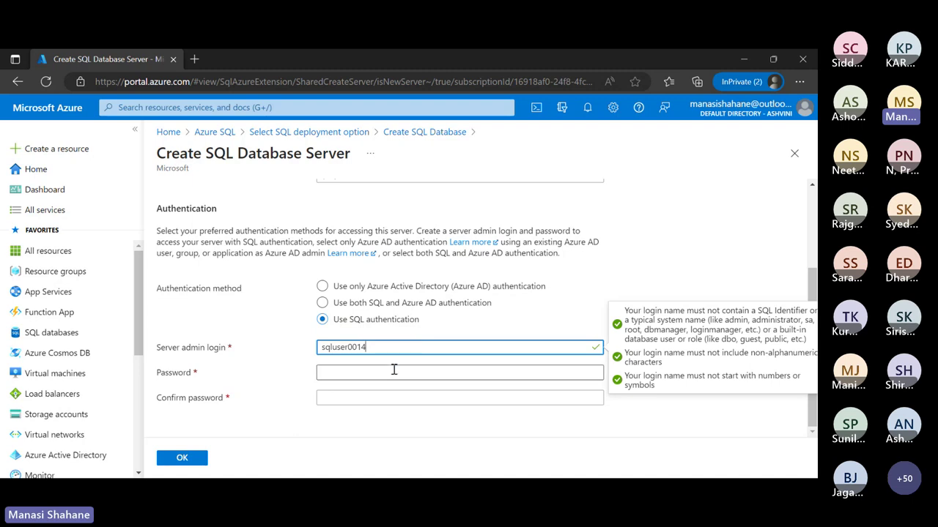
Enter and confirm the server admin password, and accept the new server's settings
{"action": "left_click", "coordinate": [394, 370]}
{"action": "type", "text": "********"}
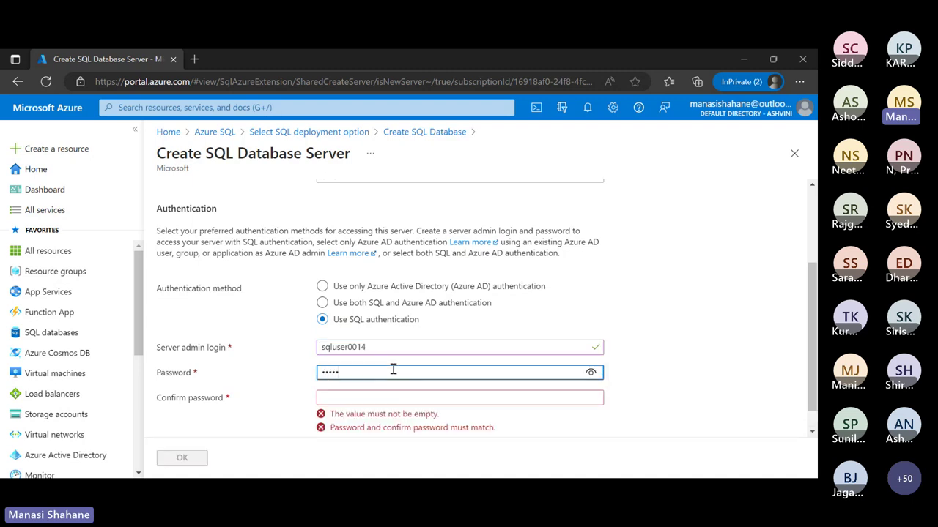
{"action": "type", "text": "***"}
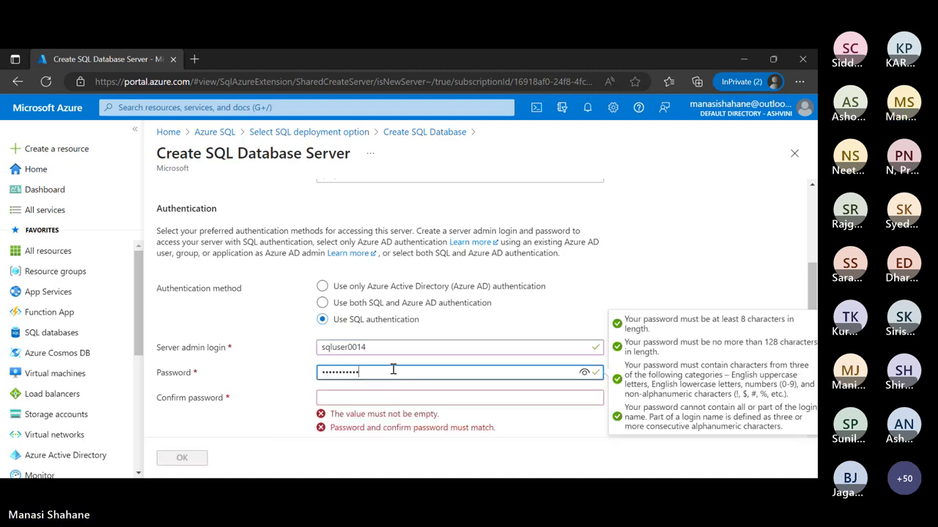
{"action": "left_click", "coordinate": [384, 402]}
{"action": "type", "text": "********"}
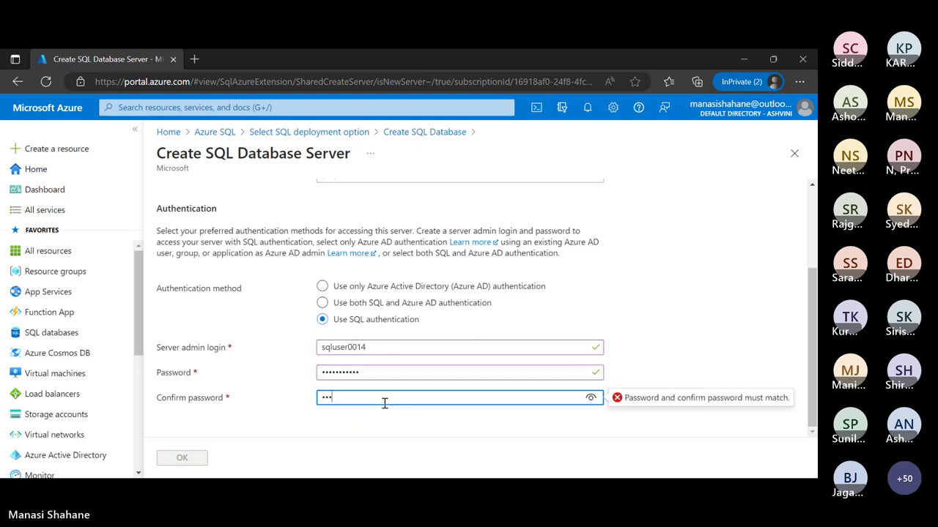
{"action": "type", "text": "***"}
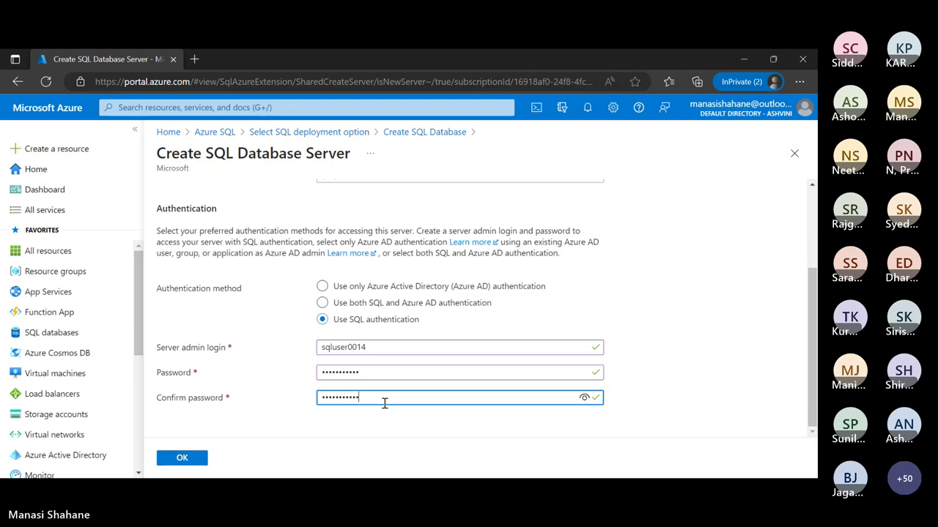
{"action": "left_click", "coordinate": [187, 459]}
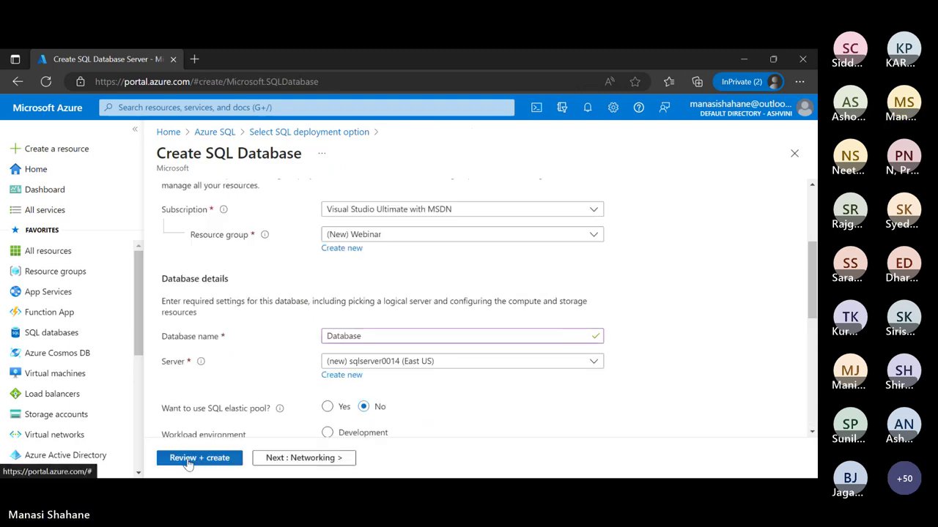
Set the database's workload environment to Development
{"action": "scroll", "coordinate": [659, 356], "scroll_direction": "down", "scroll_amount": 10}
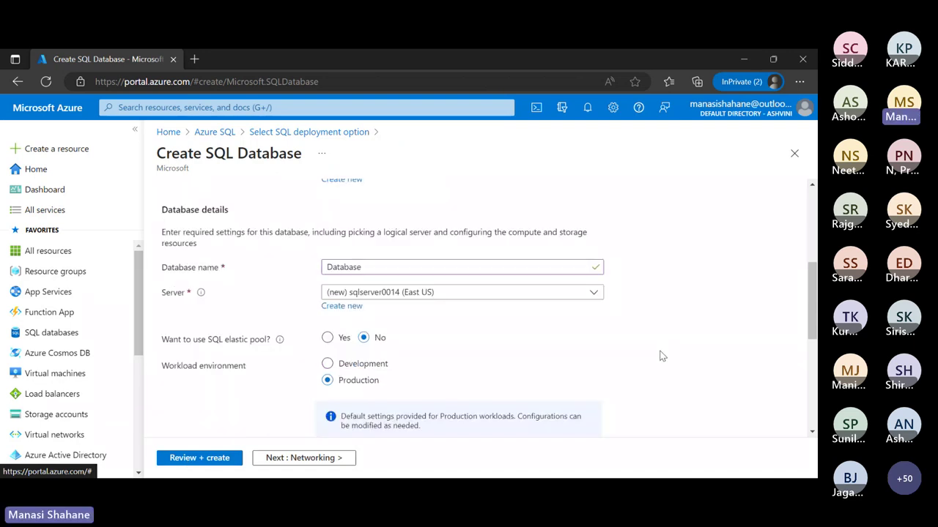
{"action": "scroll", "coordinate": [413, 347], "scroll_direction": "up", "scroll_amount": 8}
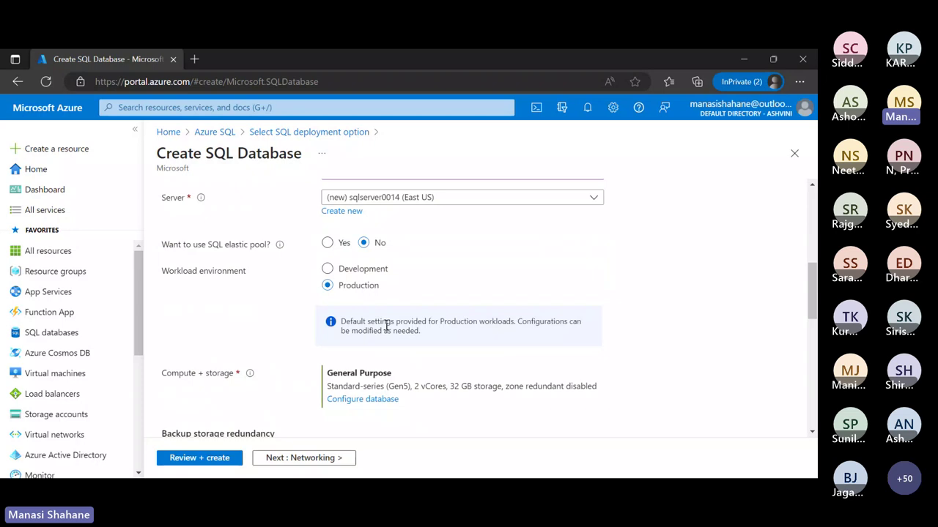
{"action": "left_click", "coordinate": [327, 269]}
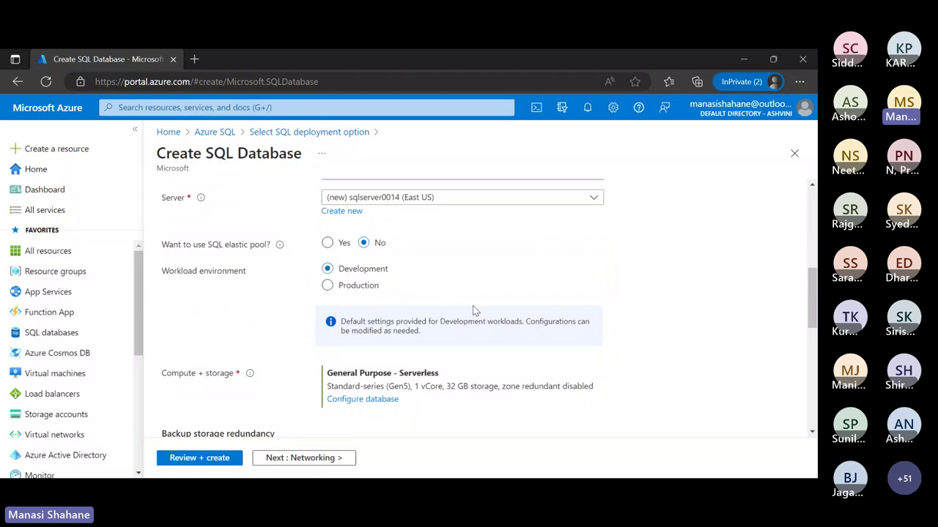
Configure the database's compute and storage with the Basic (For less demanding workloads) service tier and apply it
{"action": "scroll", "coordinate": [473, 307], "scroll_direction": "down", "scroll_amount": 1}
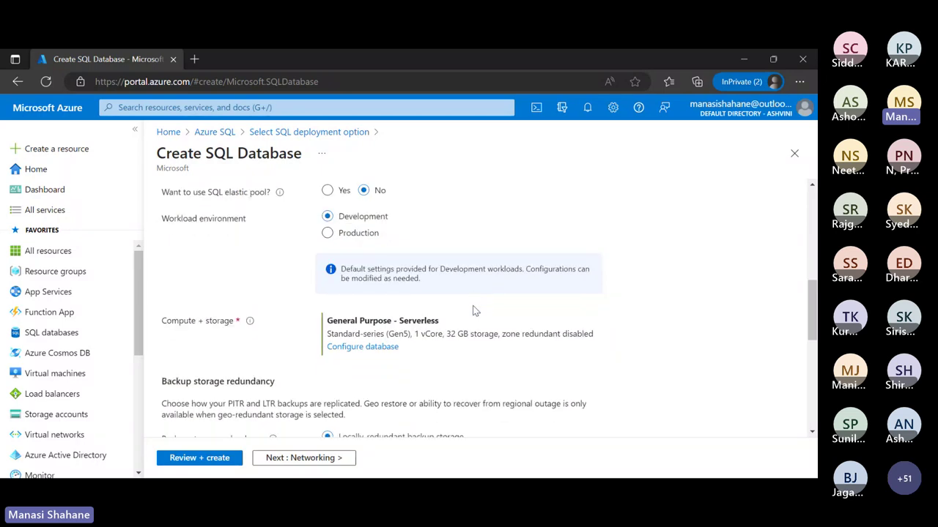
{"action": "left_click", "coordinate": [371, 350]}
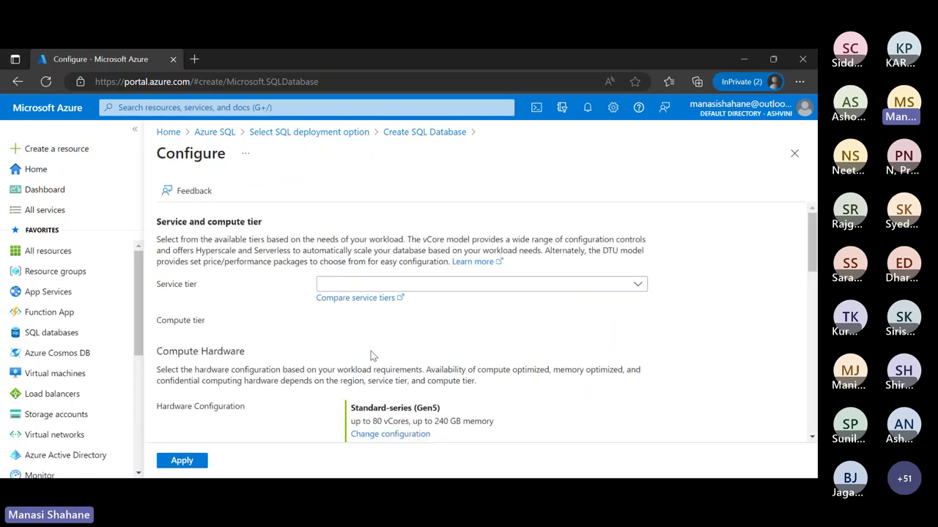
{"action": "left_click", "coordinate": [638, 286]}
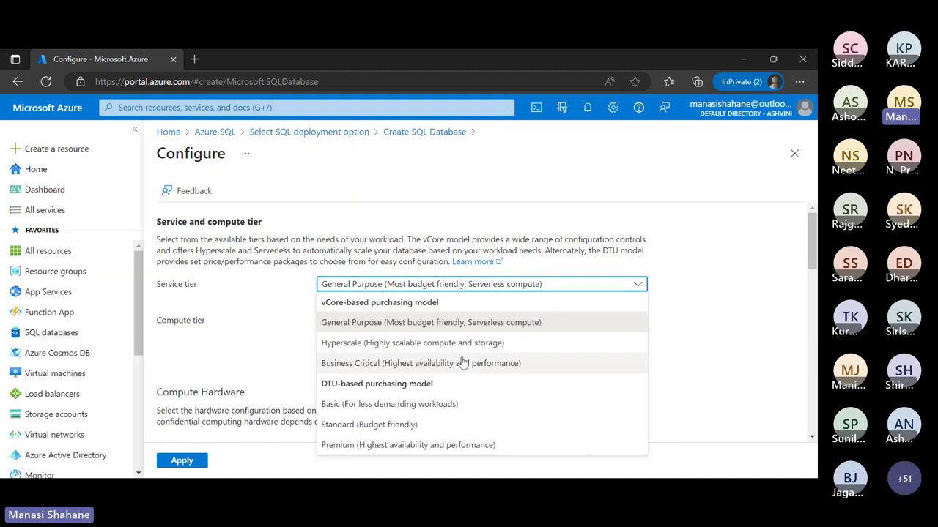
{"action": "left_click", "coordinate": [420, 404]}
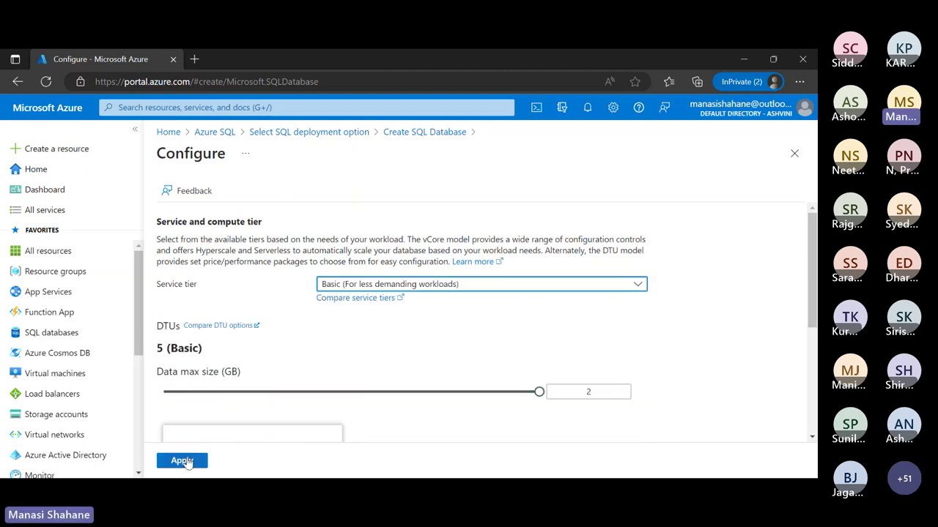
{"action": "left_click", "coordinate": [182, 460]}
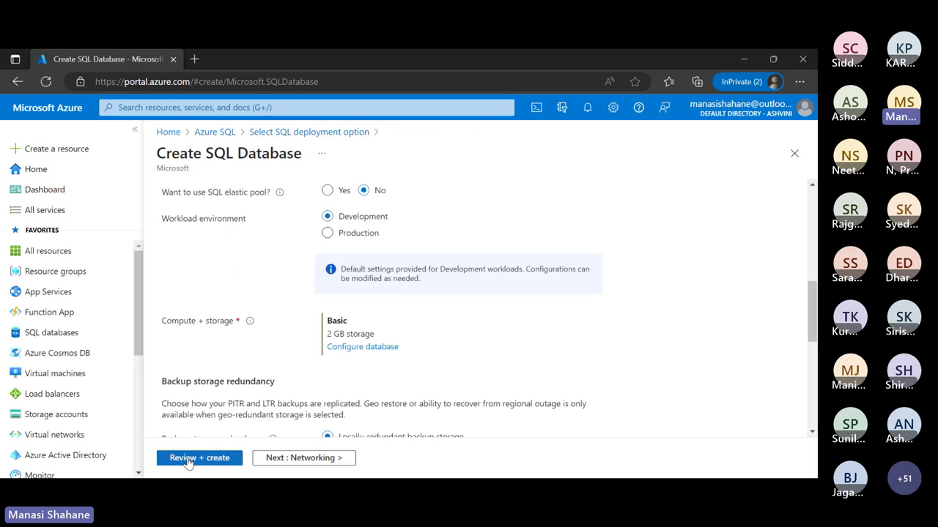
Set the server's network connectivity to Public endpoint and allow access for both Azure services and the current client IP address
{"action": "scroll", "coordinate": [446, 327], "scroll_direction": "down", "scroll_amount": 2}
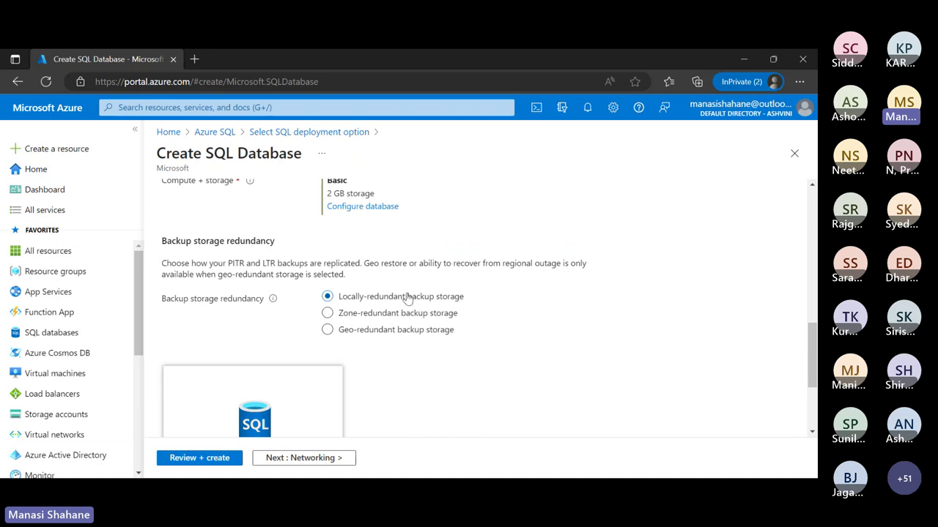
{"action": "scroll", "coordinate": [408, 296], "scroll_direction": "up", "scroll_amount": 2}
{"action": "scroll", "coordinate": [408, 296], "scroll_direction": "down", "scroll_amount": 1}
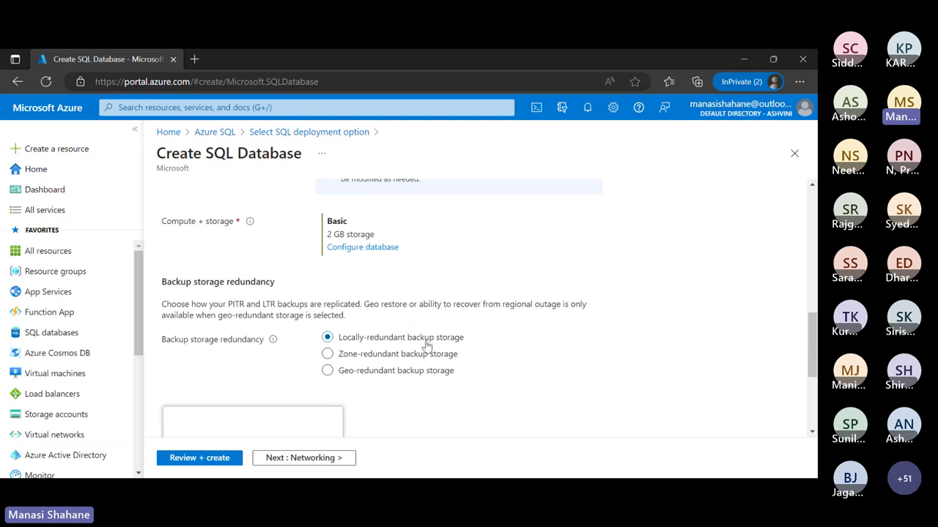
{"action": "scroll", "coordinate": [428, 344], "scroll_direction": "up", "scroll_amount": 2}
{"action": "scroll", "coordinate": [427, 346], "scroll_direction": "up", "scroll_amount": 6}
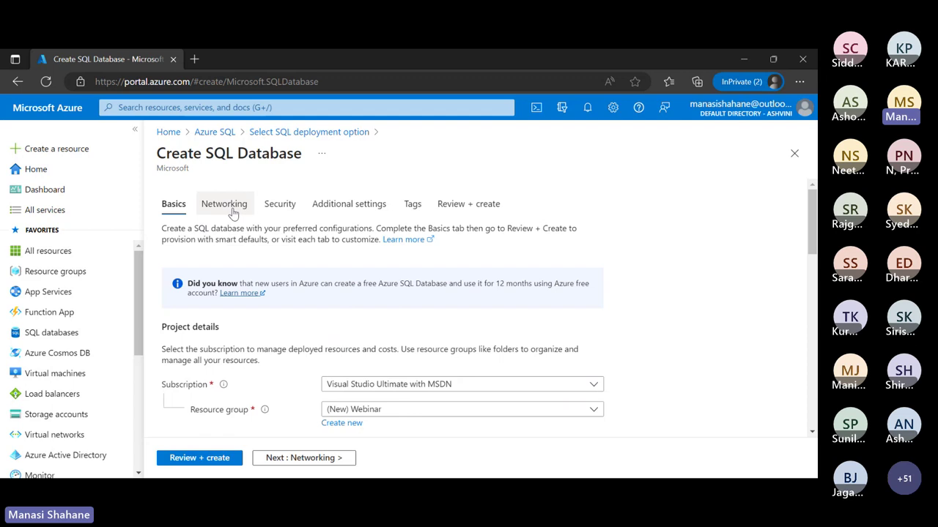
{"action": "left_click", "coordinate": [233, 213]}
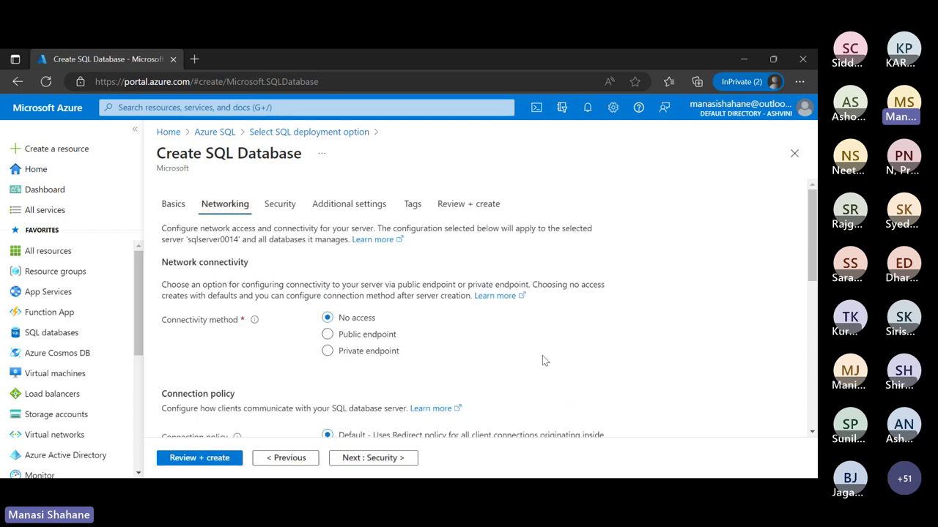
{"action": "scroll", "coordinate": [544, 363], "scroll_direction": "down", "scroll_amount": 1}
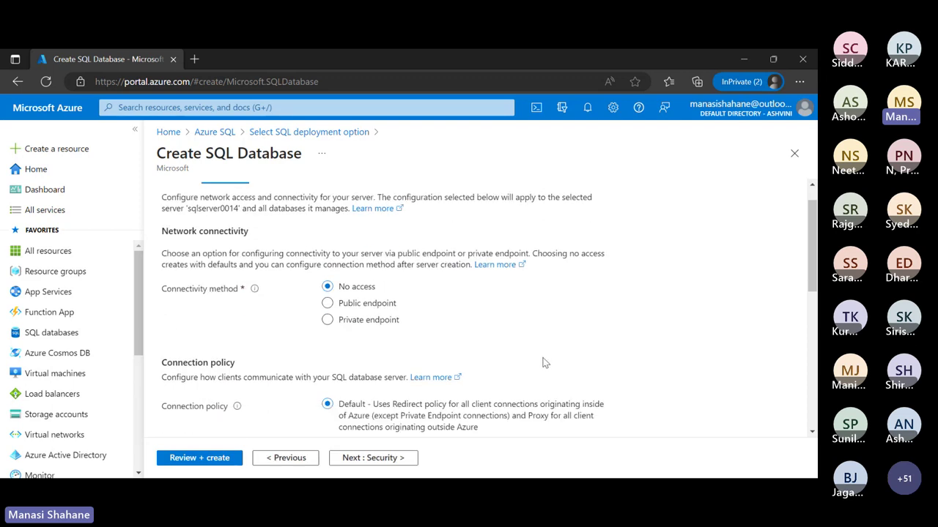
{"action": "left_click", "coordinate": [327, 303]}
{"action": "scroll", "coordinate": [500, 336], "scroll_direction": "down", "scroll_amount": 2}
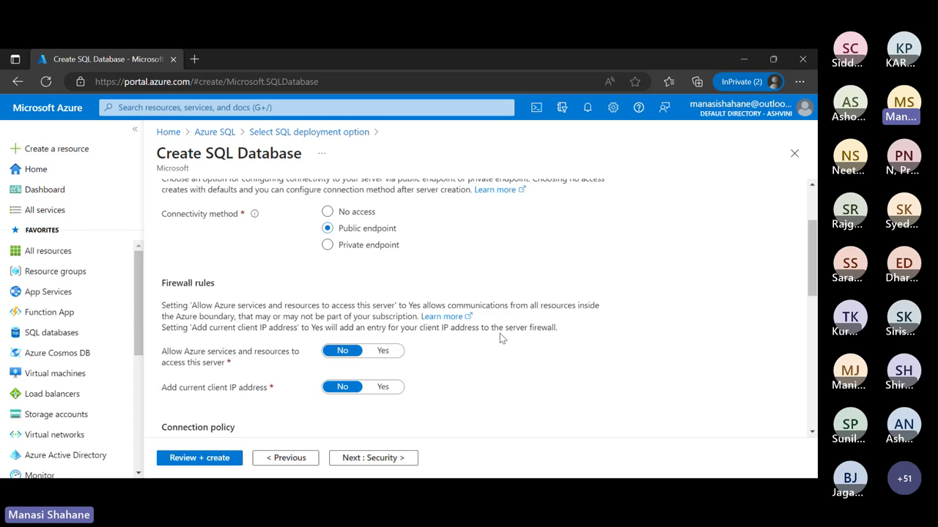
{"action": "left_click", "coordinate": [384, 351]}
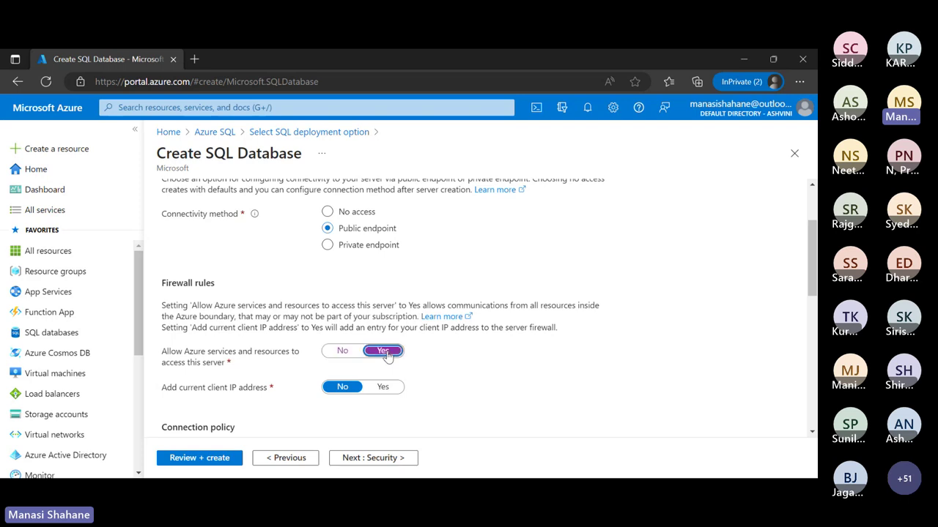
{"action": "left_click", "coordinate": [378, 392]}
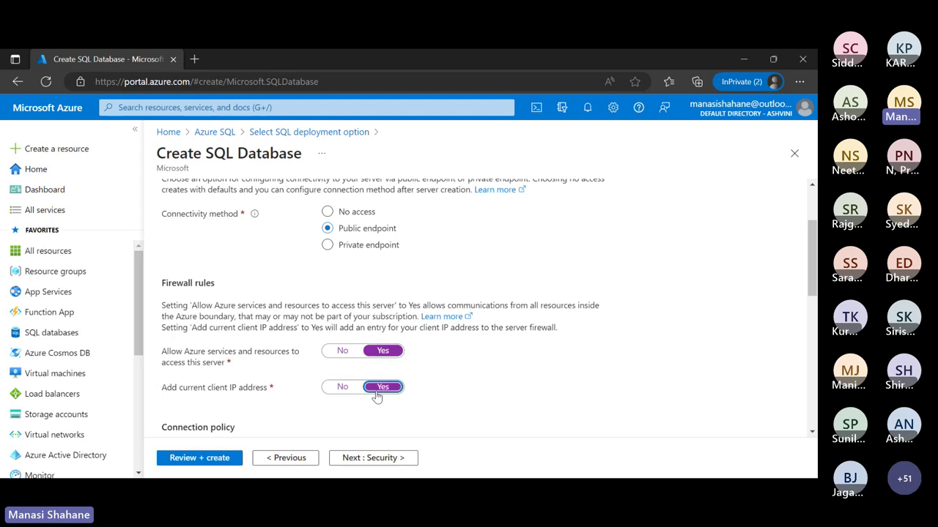
Populate the new database with the AdventureWorksLT sample data and accept the resulting compute and storage changes
{"action": "scroll", "coordinate": [577, 391], "scroll_direction": "down", "scroll_amount": 1}
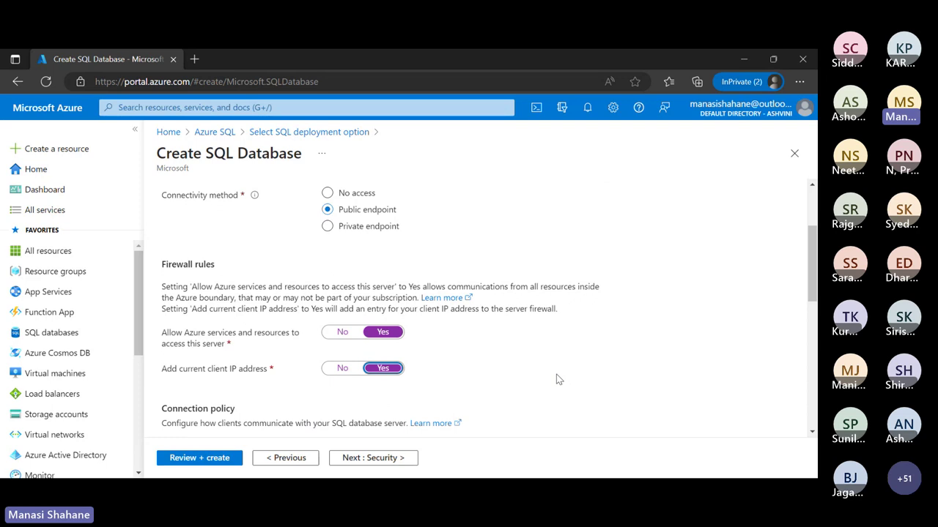
{"action": "scroll", "coordinate": [557, 380], "scroll_direction": "up", "scroll_amount": 3}
{"action": "scroll", "coordinate": [557, 379], "scroll_direction": "down", "scroll_amount": 3}
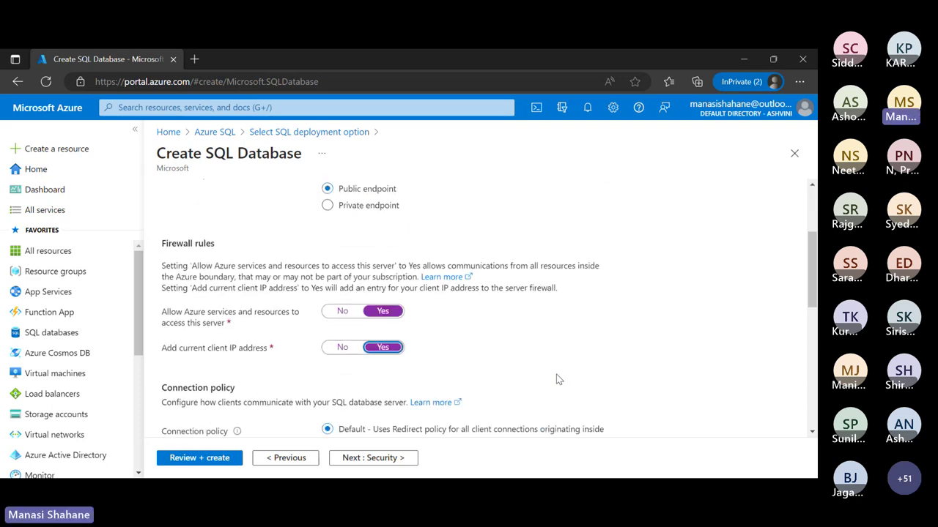
{"action": "scroll", "coordinate": [557, 379], "scroll_direction": "up", "scroll_amount": 3}
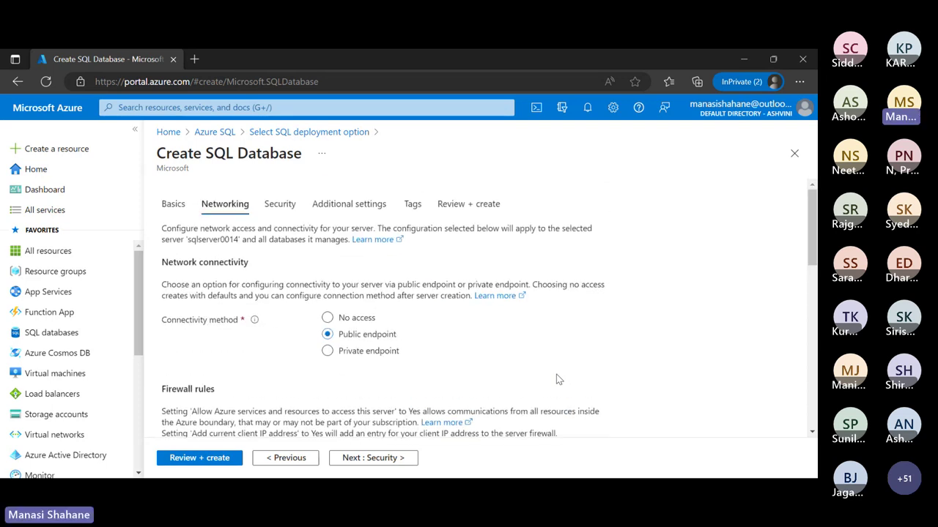
{"action": "left_click", "coordinate": [355, 210]}
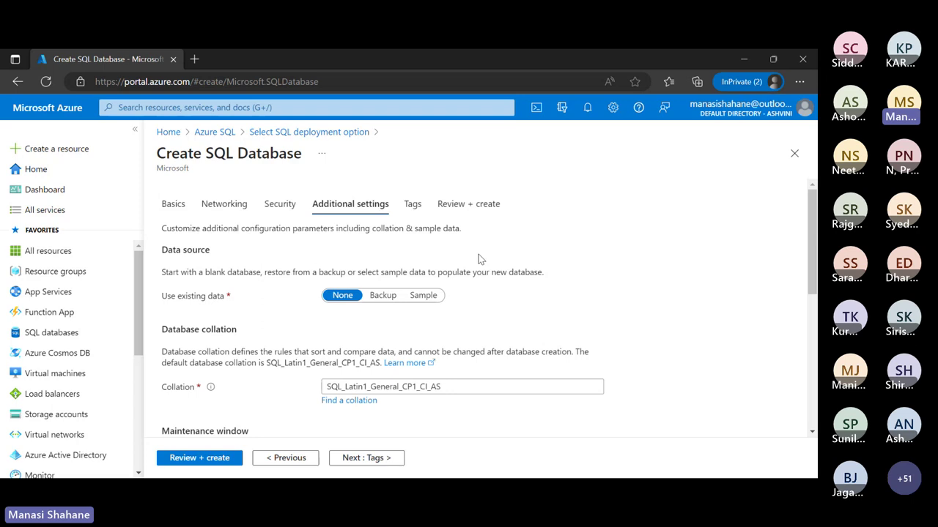
{"action": "left_click", "coordinate": [425, 296]}
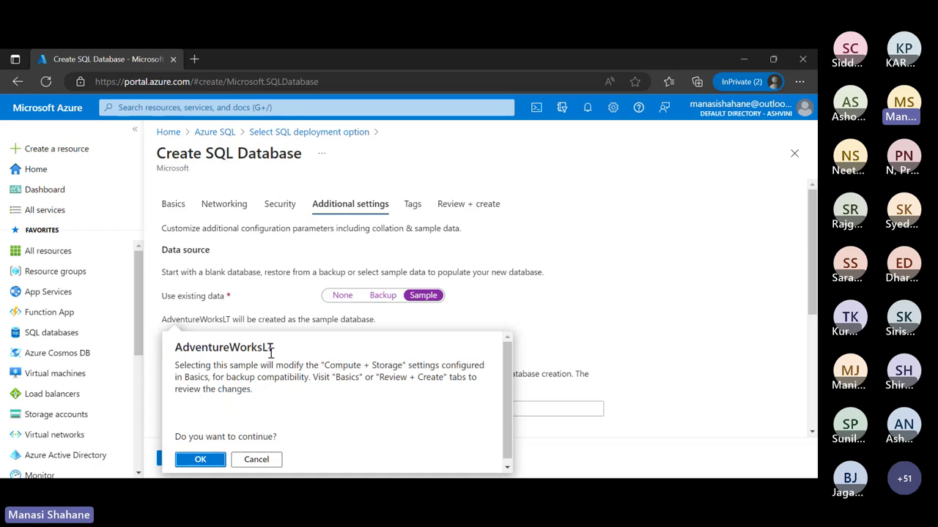
{"action": "left_click", "coordinate": [598, 317]}
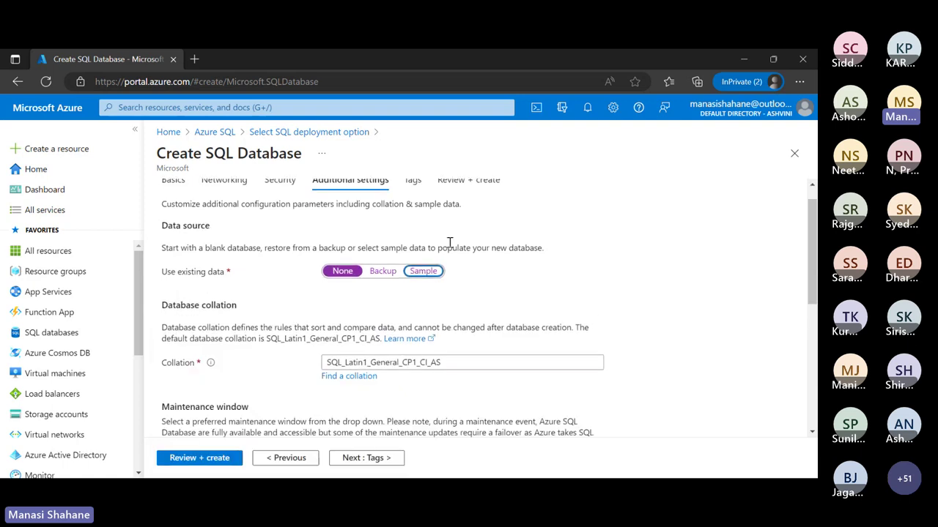
{"action": "left_click", "coordinate": [423, 272]}
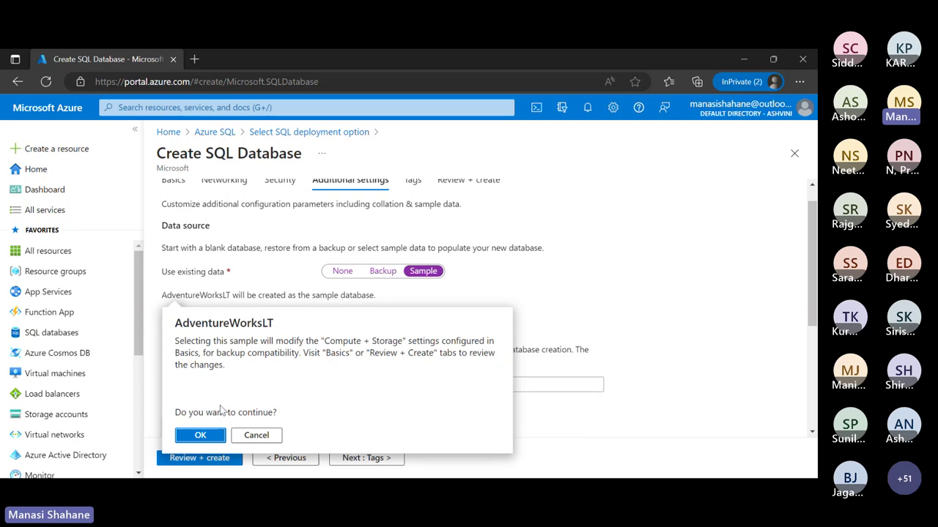
{"action": "left_click", "coordinate": [212, 438]}
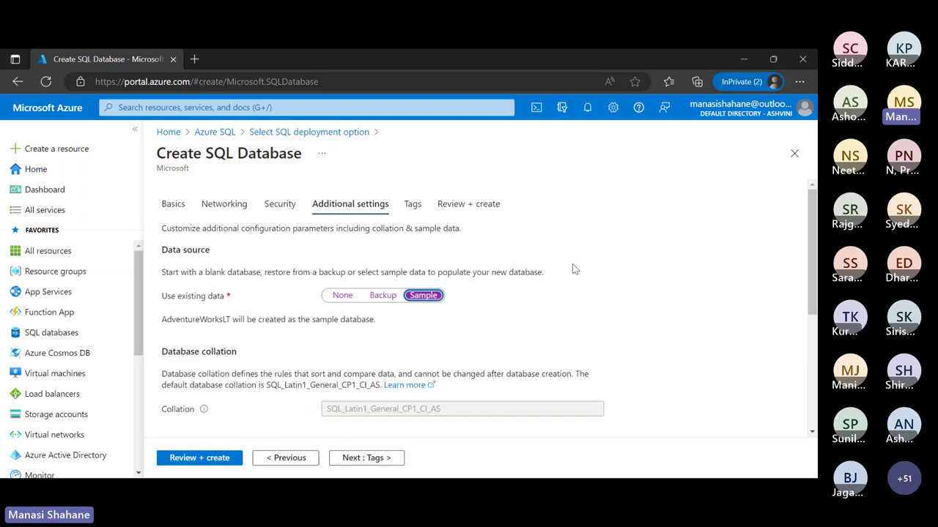
Review the estimated monthly cost and the summary of the database's configured settings before creation
{"action": "left_click", "coordinate": [227, 463]}
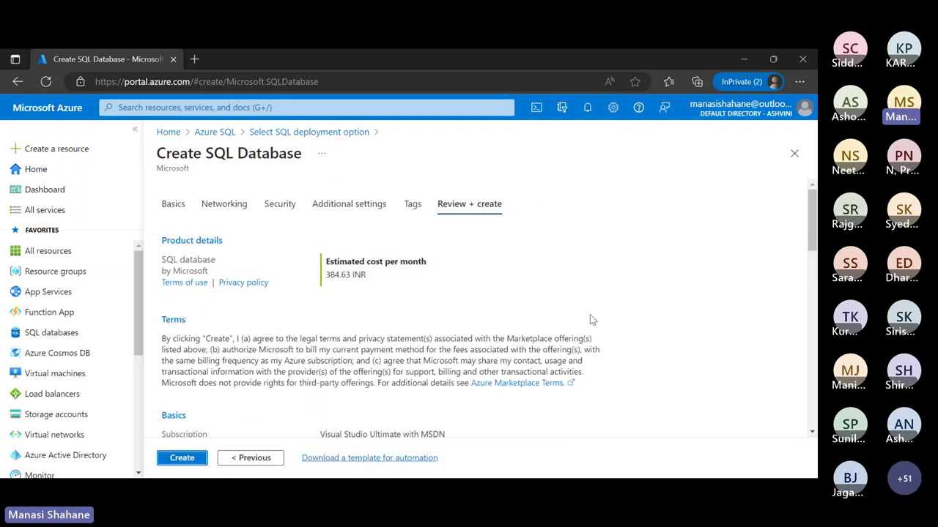
{"action": "scroll", "coordinate": [590, 317], "scroll_direction": "down", "scroll_amount": 3}
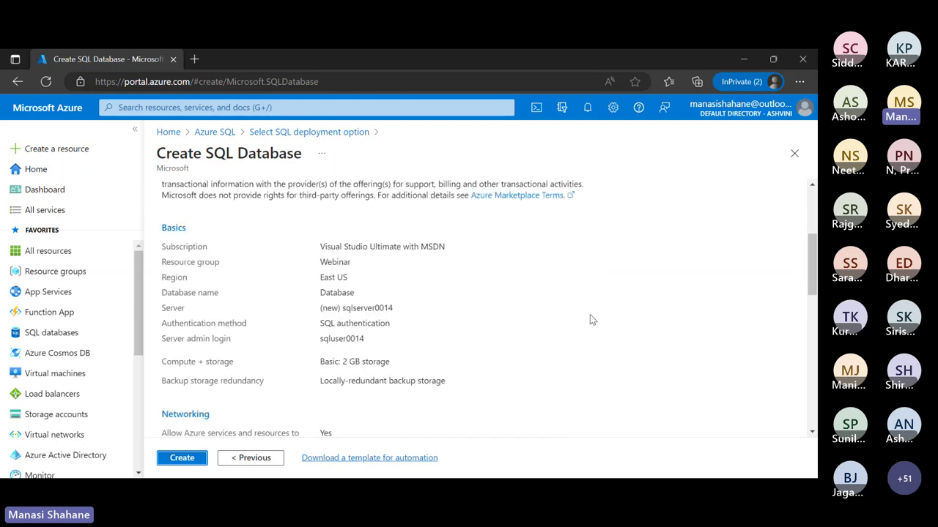
{"action": "scroll", "coordinate": [592, 320], "scroll_direction": "down", "scroll_amount": 2}
{"action": "scroll", "coordinate": [592, 319], "scroll_direction": "up", "scroll_amount": 5}
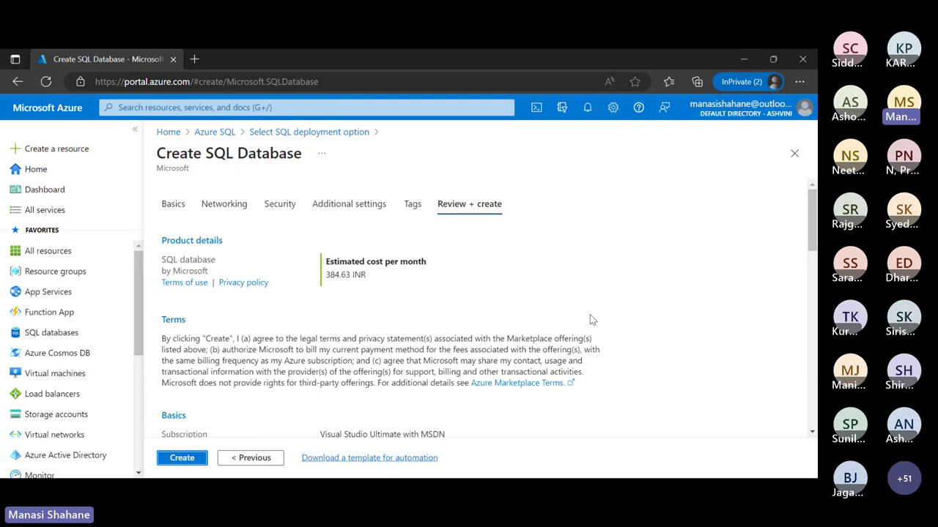
Create the SQL database with the reviewed settings and monitor the deployment details of its server and database resources
{"action": "scroll", "coordinate": [592, 319], "scroll_direction": "down", "scroll_amount": 7}
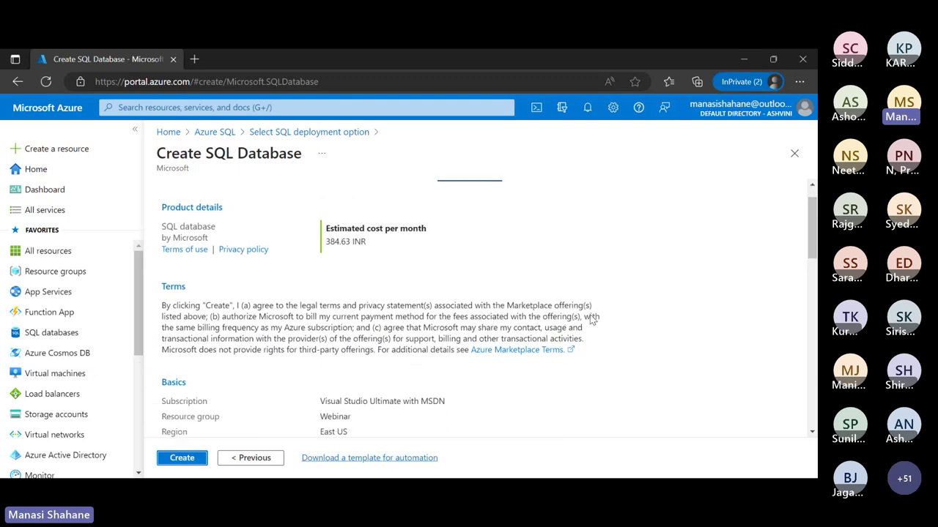
{"action": "scroll", "coordinate": [592, 319], "scroll_direction": "down", "scroll_amount": 6}
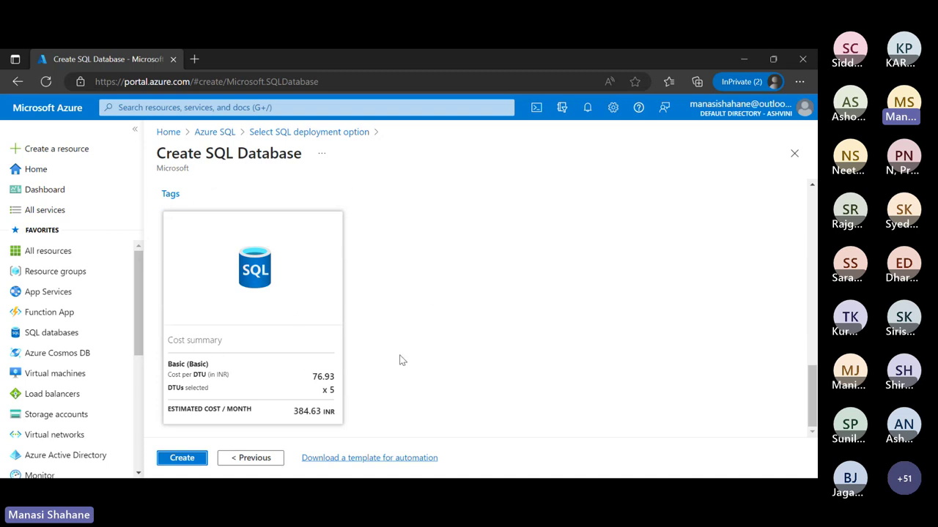
{"action": "left_click", "coordinate": [183, 458]}
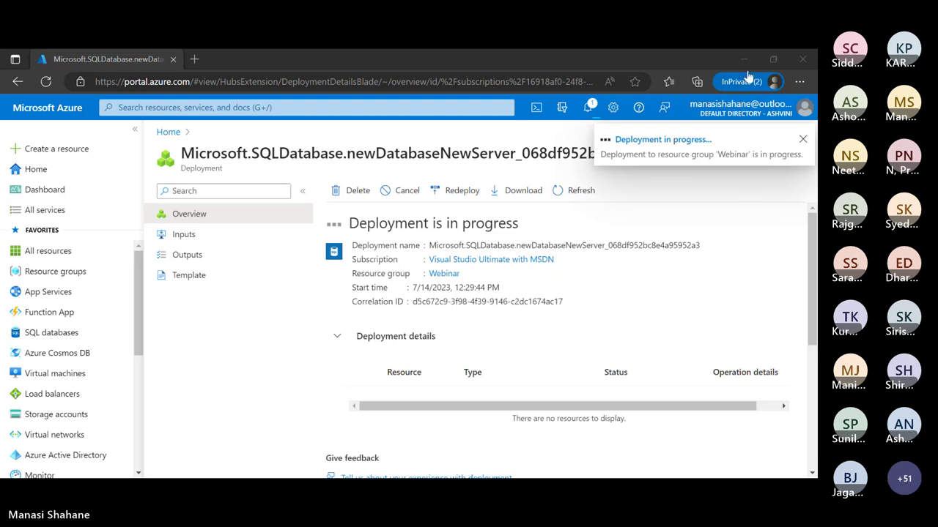
{"action": "left_click", "coordinate": [803, 139]}
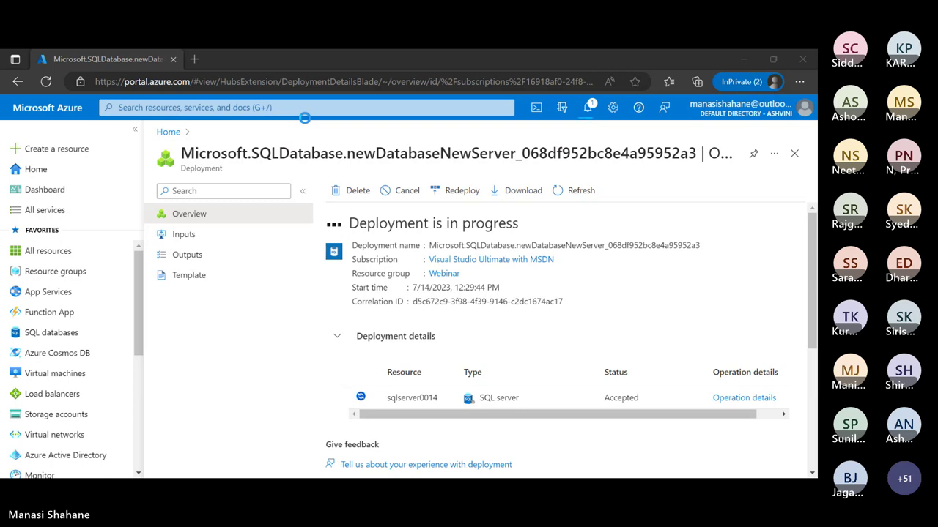
{"action": "left_click", "coordinate": [308, 213]}
{"action": "left_click", "coordinate": [514, 63]}
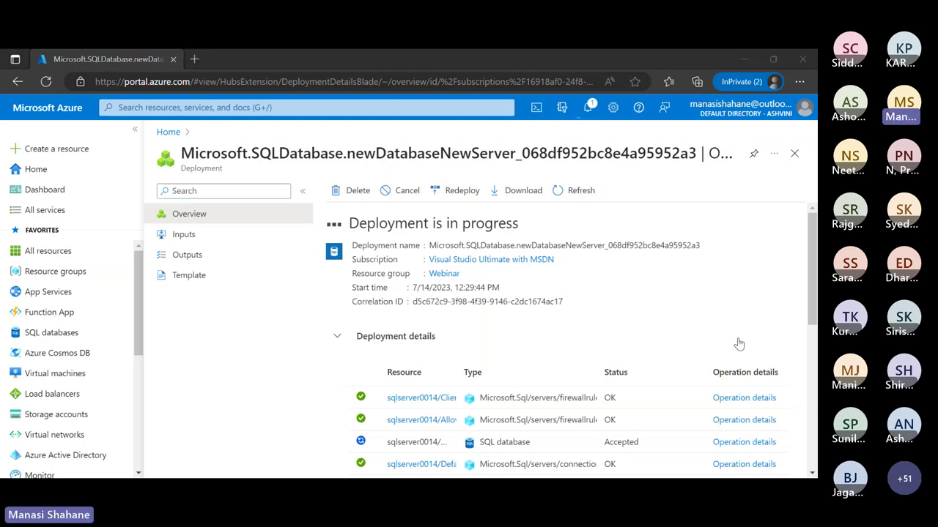
{"action": "scroll", "coordinate": [739, 344], "scroll_direction": "down", "scroll_amount": 2}
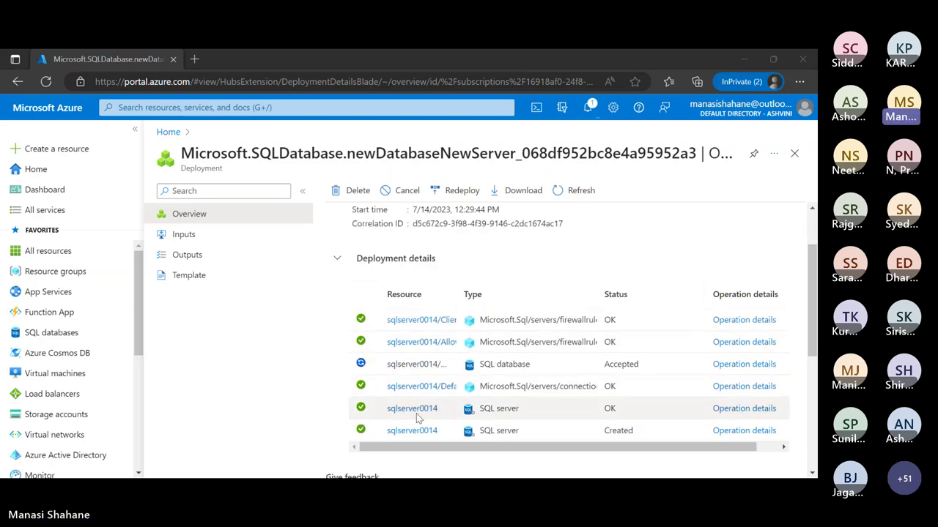
{"action": "mouse_move", "coordinate": [417, 412]}
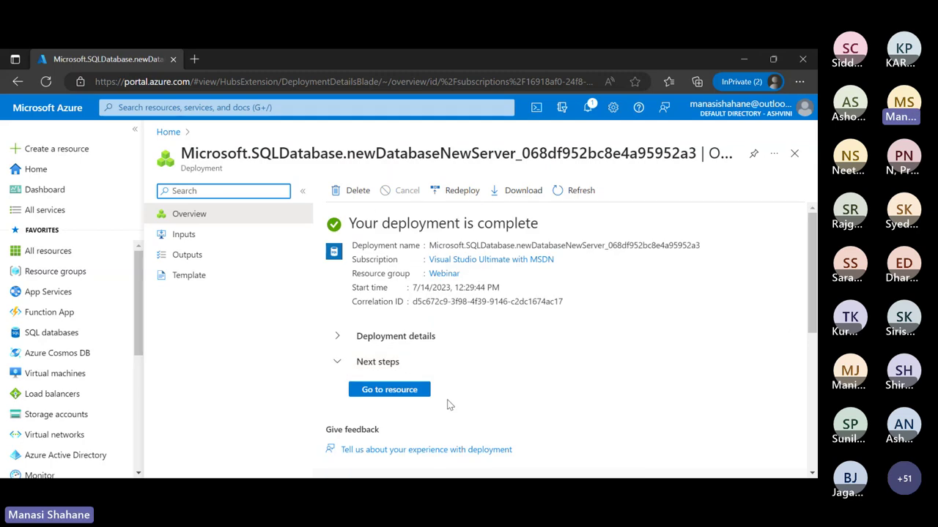
Open the newly deployed database resource and look through its available management options
{"action": "left_click", "coordinate": [409, 395]}
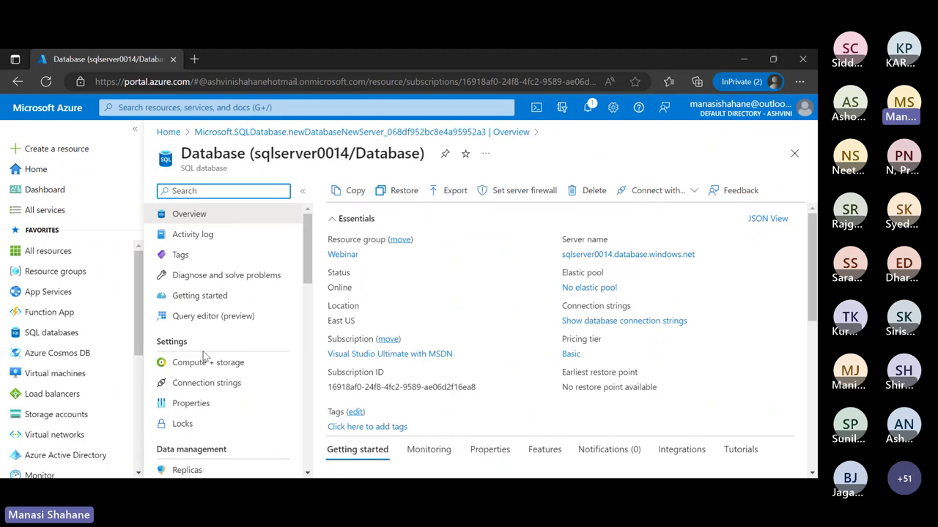
{"action": "scroll", "coordinate": [204, 356], "scroll_direction": "down", "scroll_amount": 1}
{"action": "scroll", "coordinate": [204, 356], "scroll_direction": "down", "scroll_amount": 3}
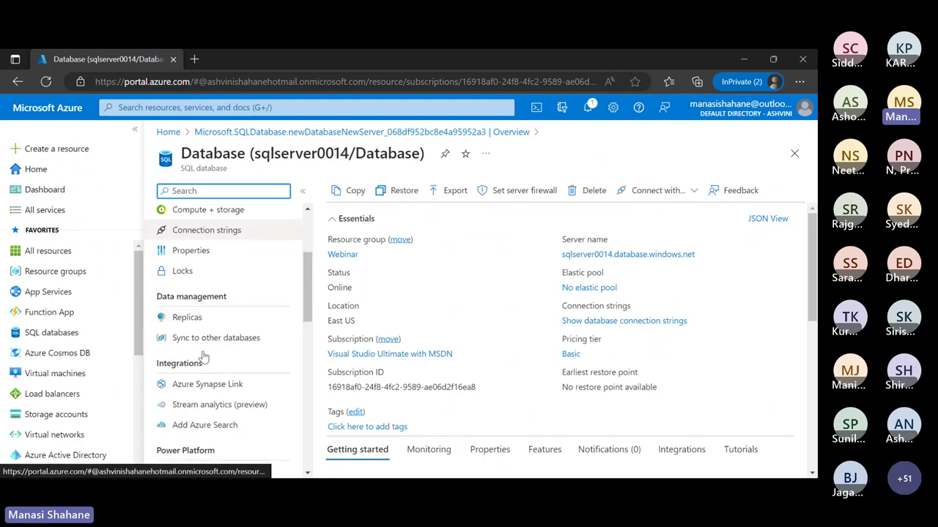
{"action": "scroll", "coordinate": [204, 356], "scroll_direction": "up", "scroll_amount": 4}
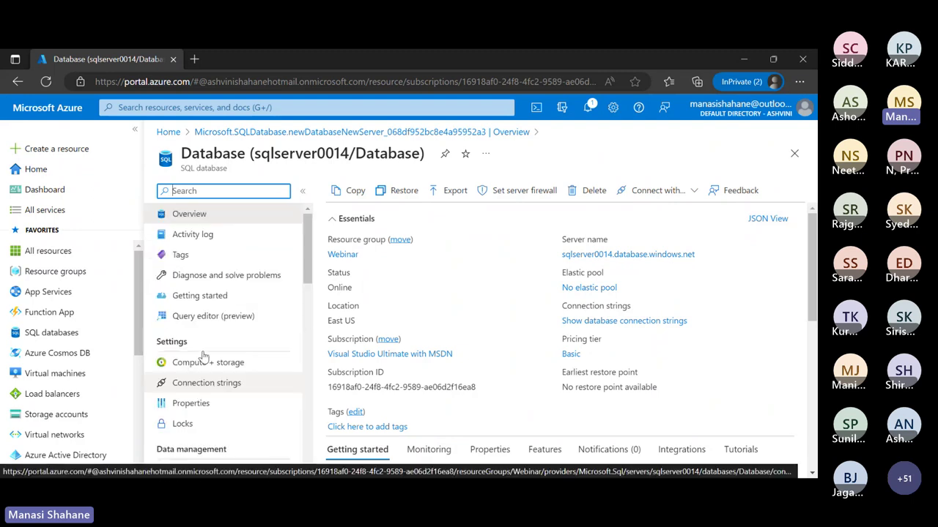
Try to sign in to the database's Query editor with SQL server authentication by entering the account password
{"action": "left_click", "coordinate": [209, 317]}
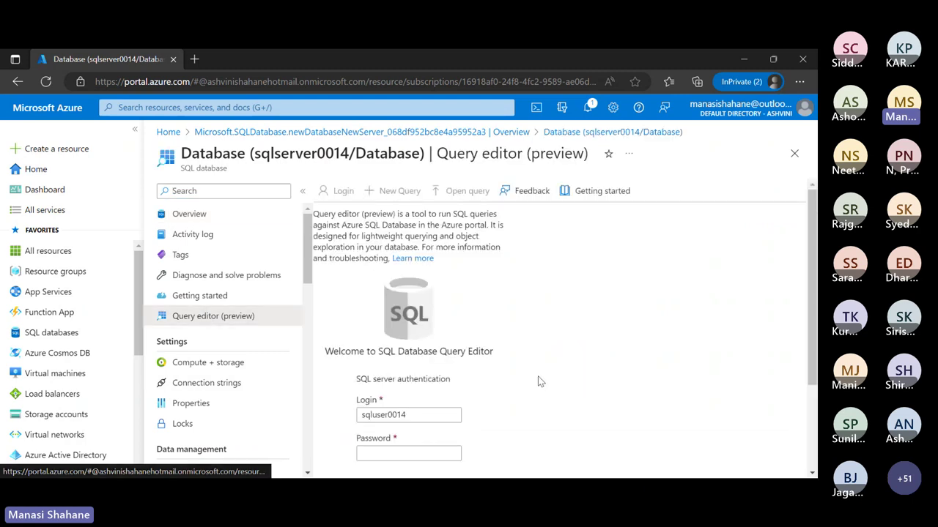
{"action": "scroll", "coordinate": [540, 382], "scroll_direction": "down", "scroll_amount": 2}
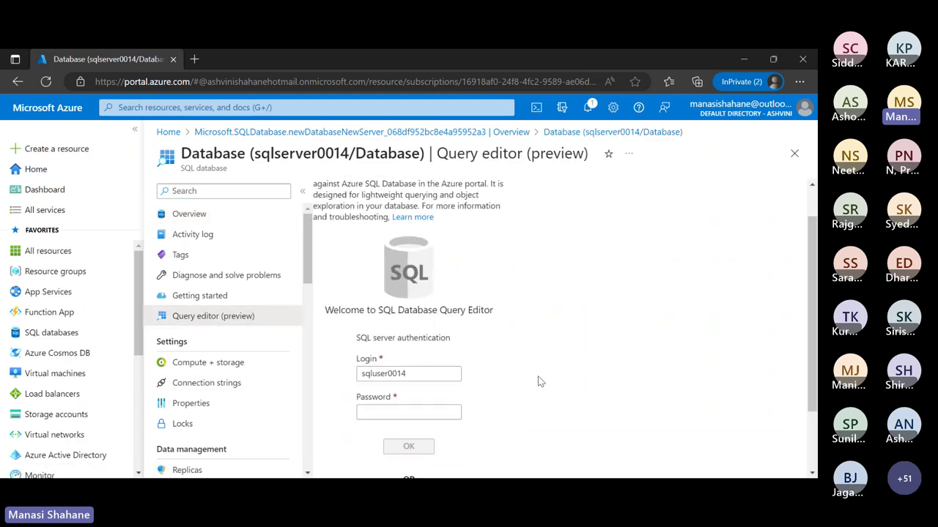
{"action": "left_click", "coordinate": [446, 398]}
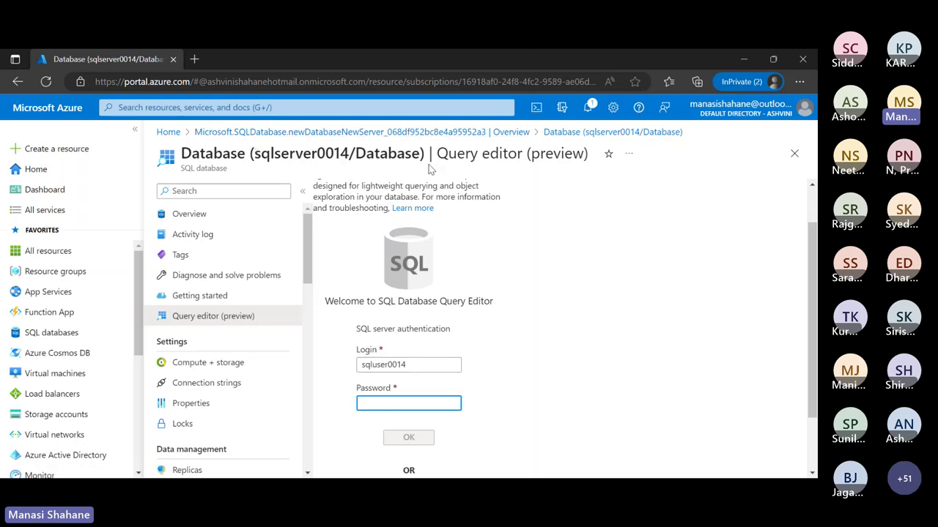
{"action": "type", "text": "••••••••••"}
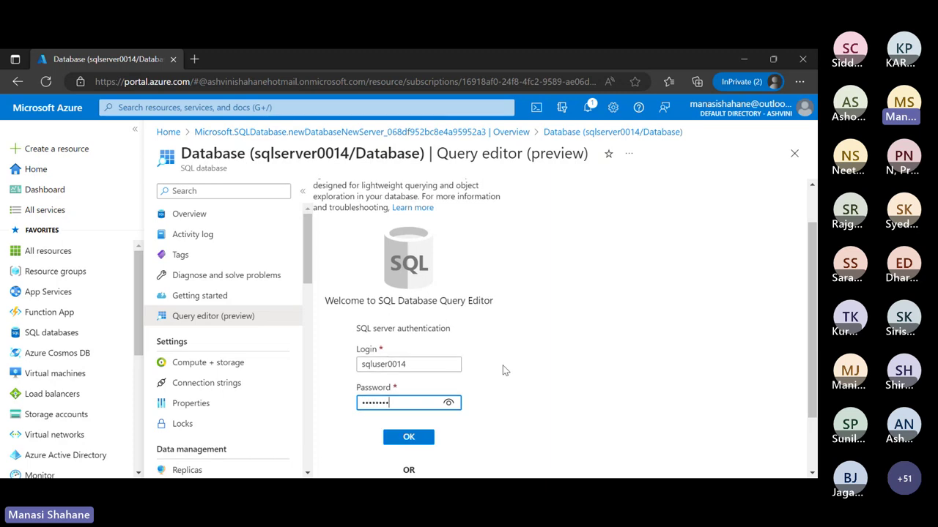
{"action": "left_click", "coordinate": [411, 440]}
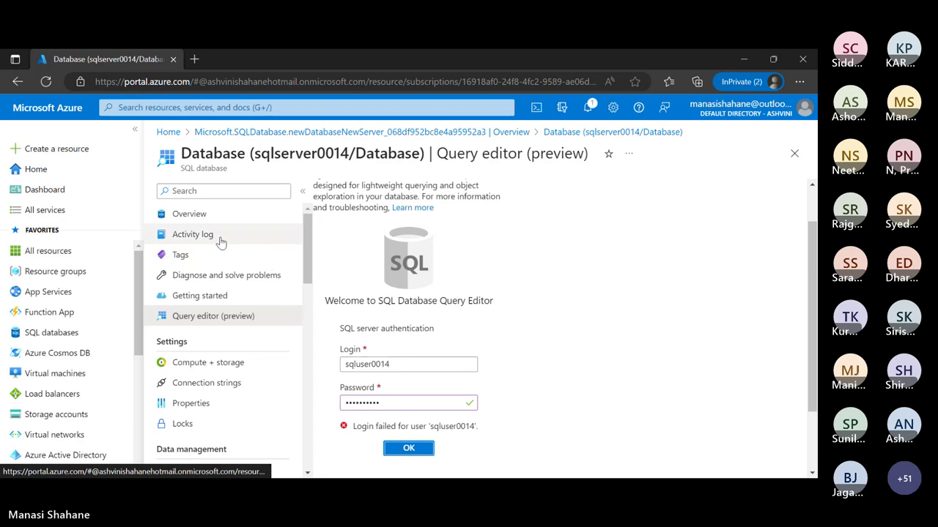
Discard the query editor sign-in, add the current client IPv4 address to the sqlserver0014 firewall rules, and save the rules
{"action": "left_click", "coordinate": [210, 219]}
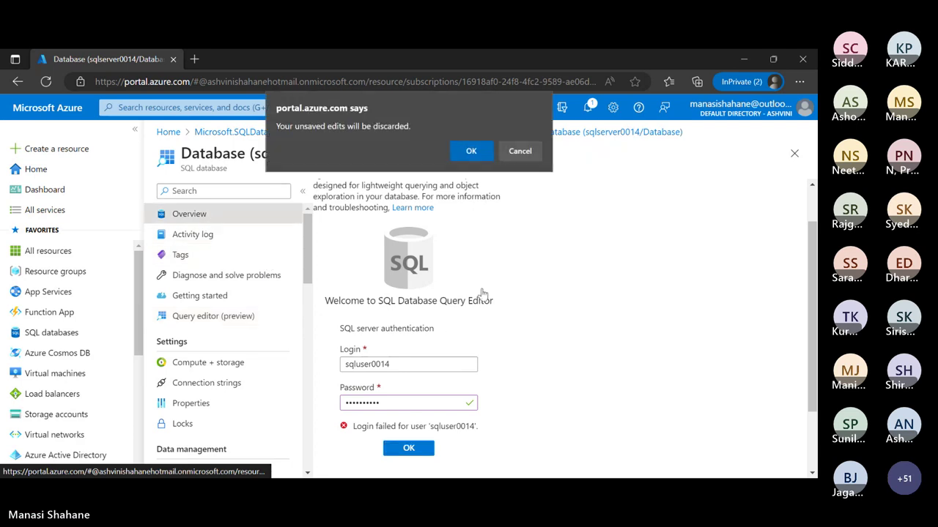
{"action": "left_click", "coordinate": [472, 151]}
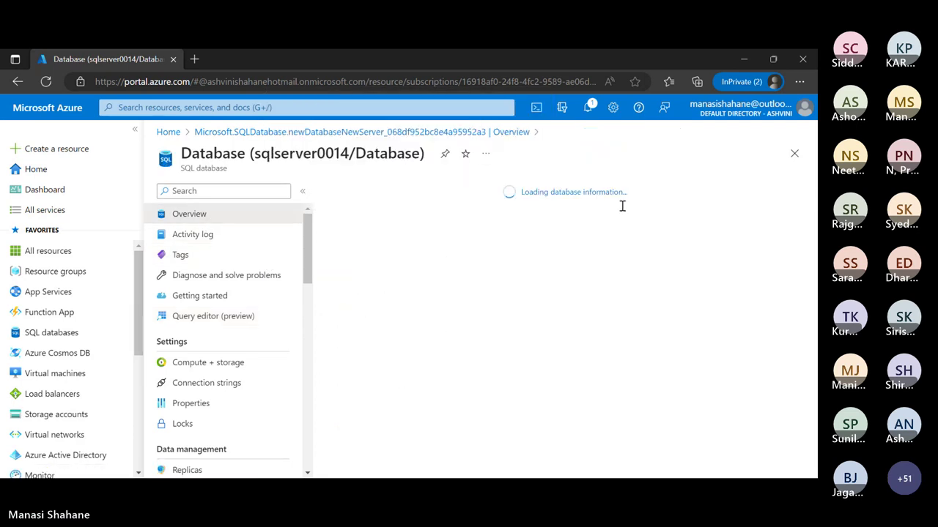
{"action": "left_click", "coordinate": [540, 190]}
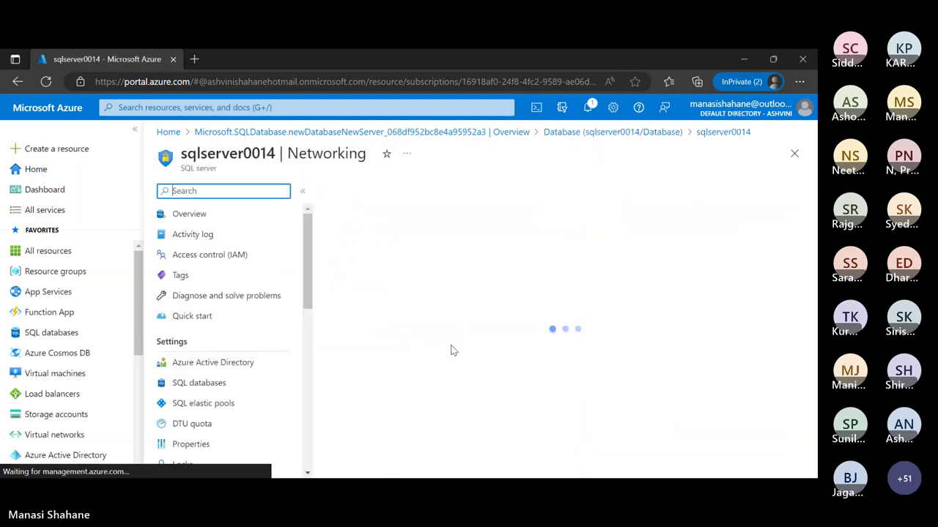
{"action": "scroll", "coordinate": [589, 377], "scroll_direction": "down", "scroll_amount": 5}
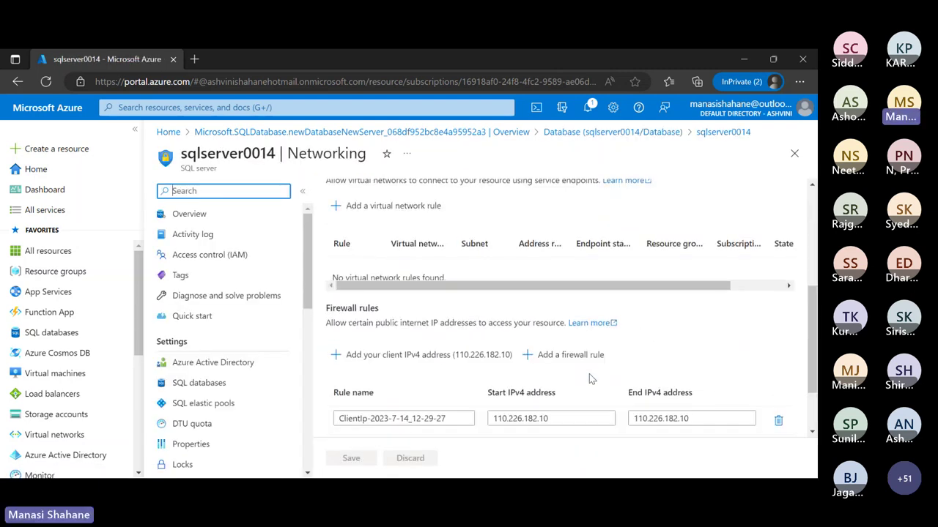
{"action": "scroll", "coordinate": [589, 377], "scroll_direction": "down", "scroll_amount": 1}
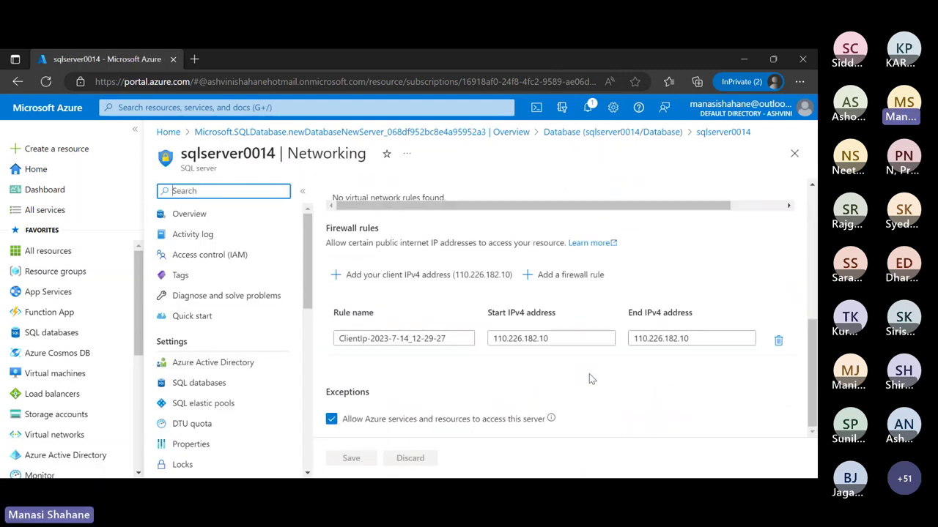
{"action": "left_click", "coordinate": [369, 280]}
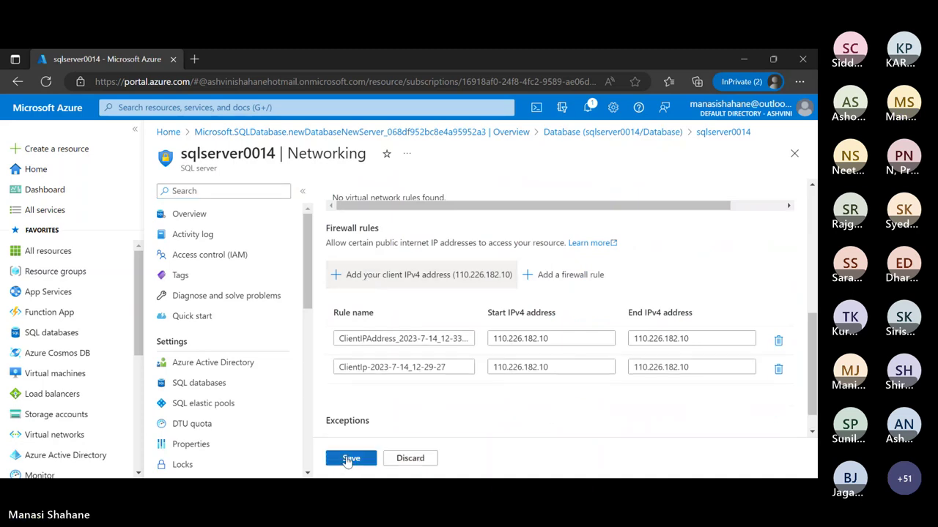
{"action": "left_click", "coordinate": [349, 459]}
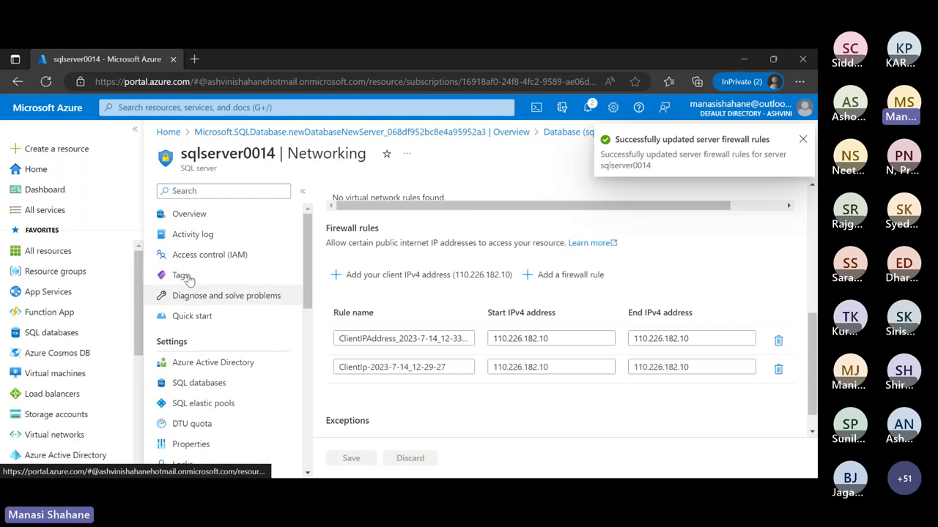
Examine the overview of sqlserver0014 and its additional management commands
{"action": "left_click", "coordinate": [184, 214]}
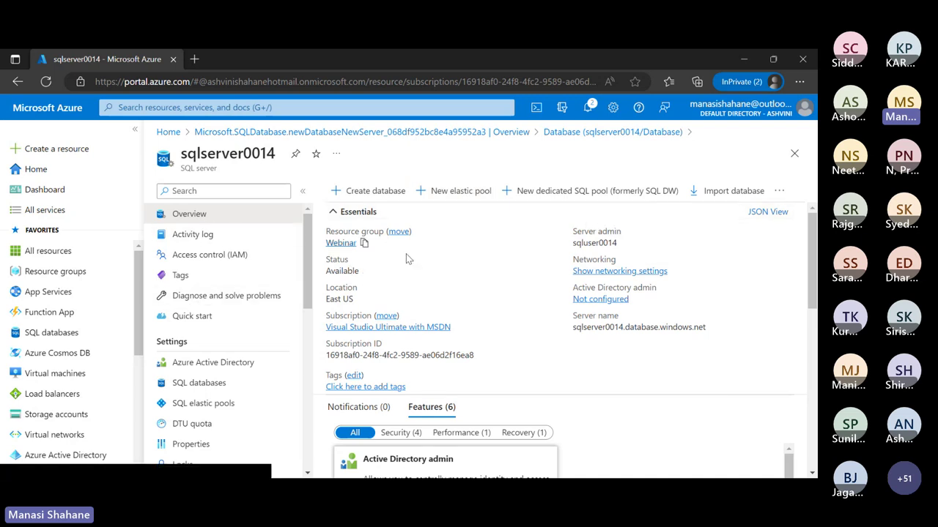
{"action": "left_click", "coordinate": [777, 194]}
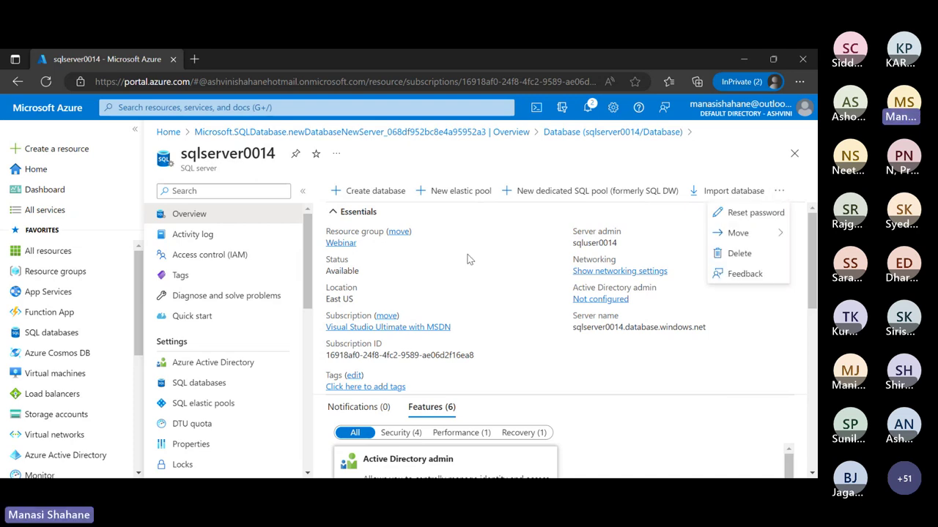
{"action": "left_click", "coordinate": [460, 168]}
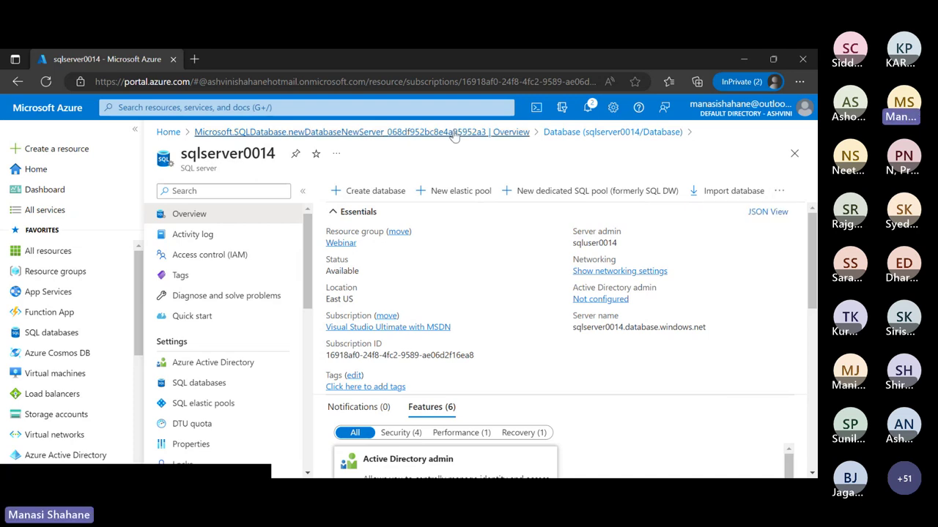
Reopen the deployed database and sign in to its Query editor with SQL server authentication, entering the account password
{"action": "left_click", "coordinate": [454, 133]}
{"action": "left_click", "coordinate": [389, 390]}
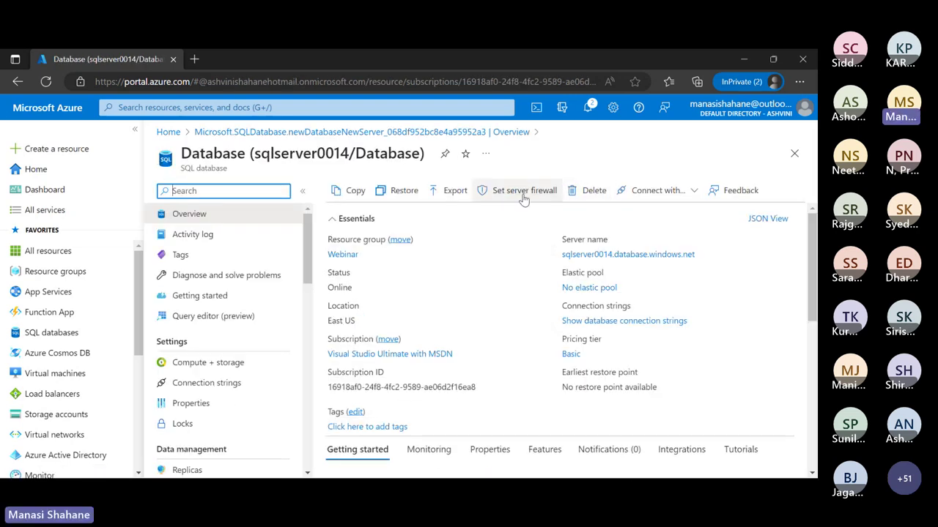
{"action": "left_click", "coordinate": [218, 320]}
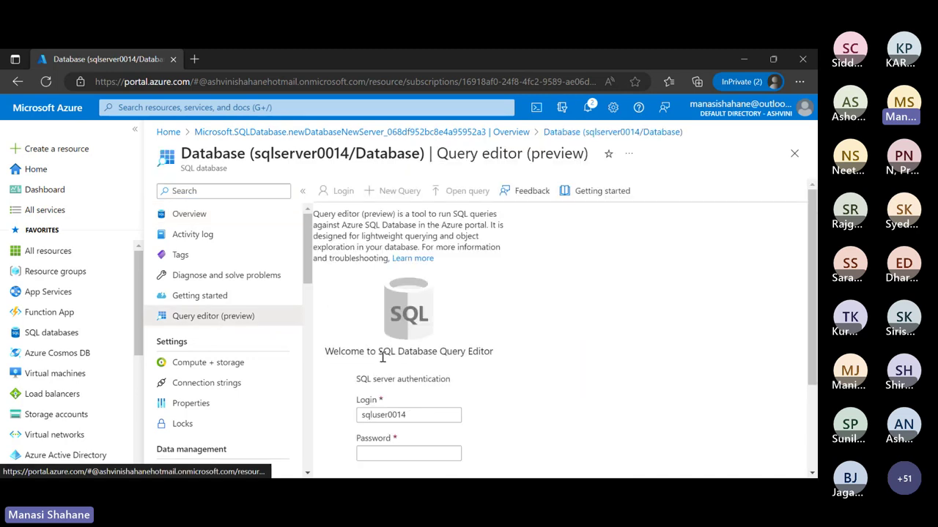
{"action": "left_click", "coordinate": [407, 450]}
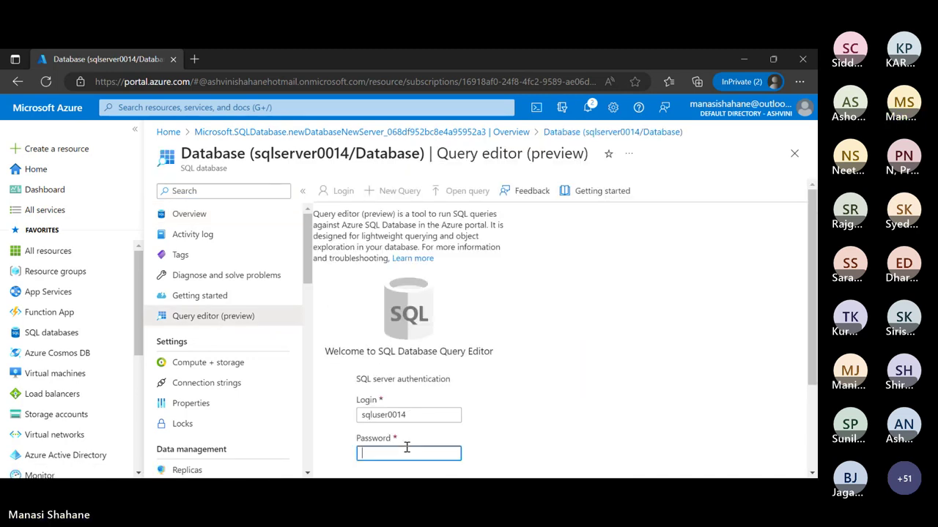
{"action": "type", "text": "••••••••••"}
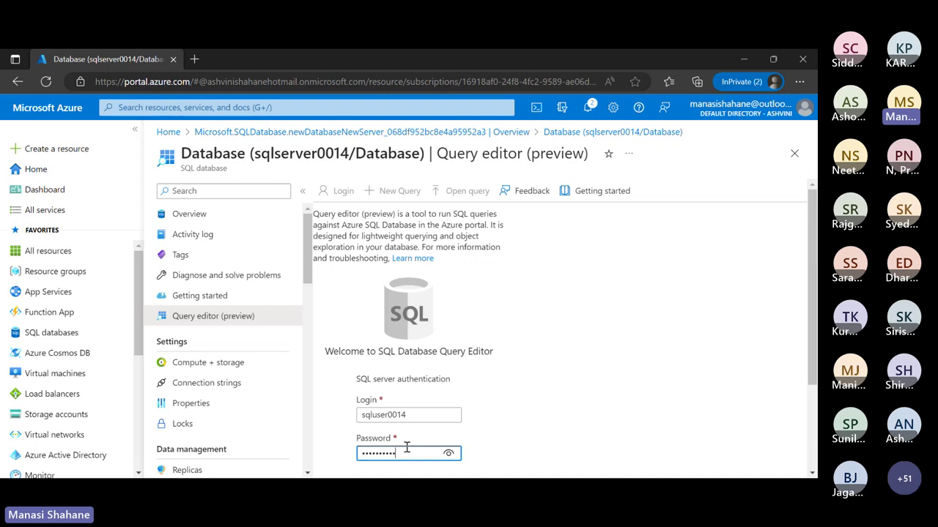
{"action": "type", "text": "•"}
{"action": "scroll", "coordinate": [529, 393], "scroll_direction": "down", "scroll_amount": 2}
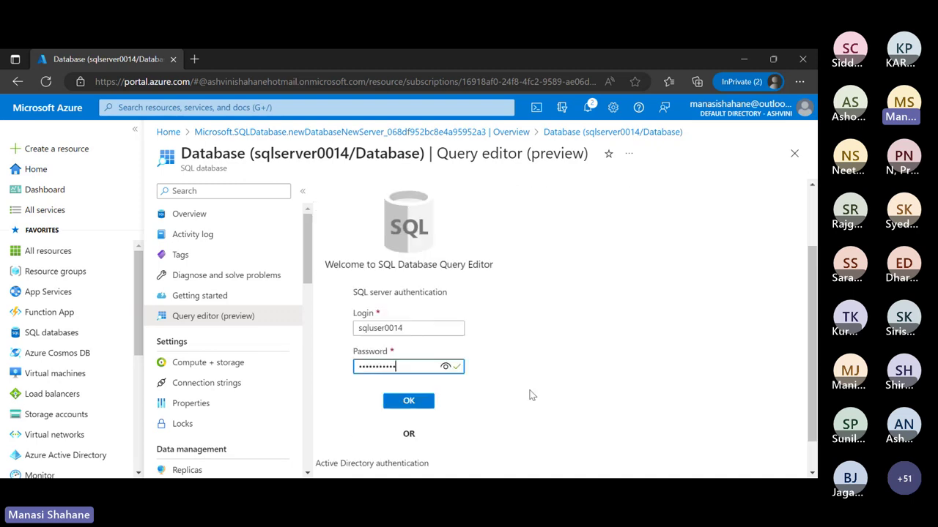
{"action": "left_click", "coordinate": [408, 400]}
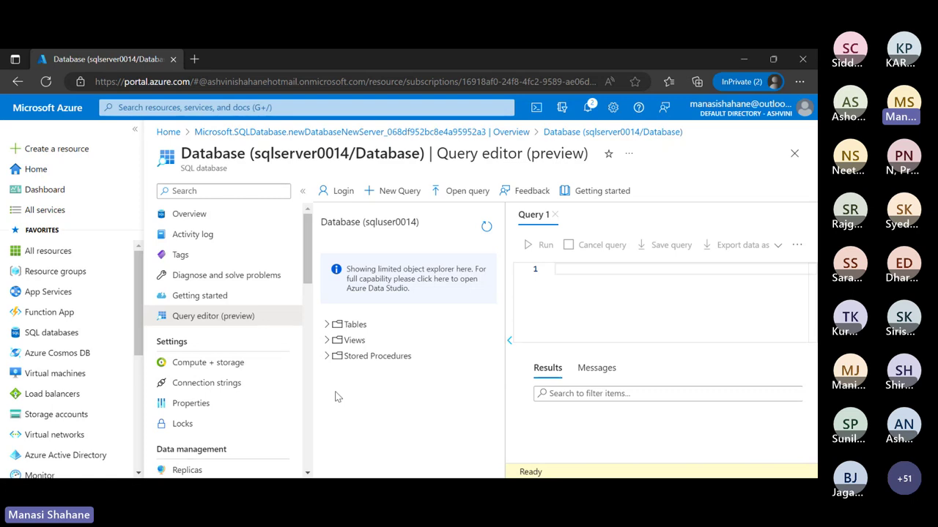
List the tables of the database and start editing the empty Query 1
{"action": "left_click", "coordinate": [328, 324]}
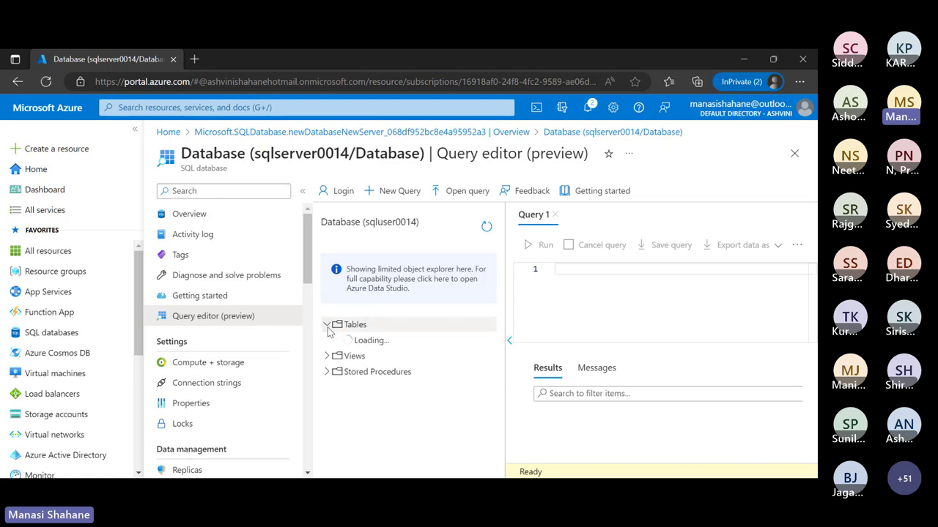
{"action": "scroll", "coordinate": [409, 394], "scroll_direction": "down", "scroll_amount": 2}
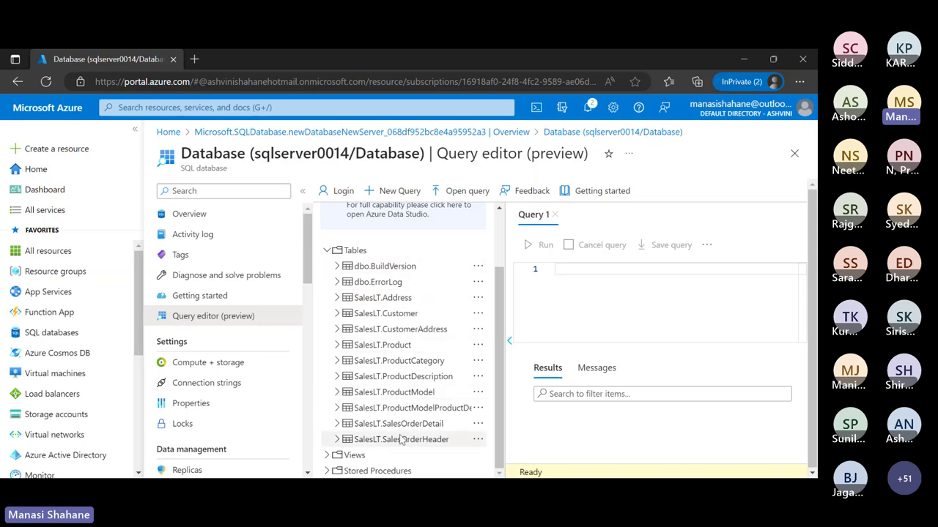
{"action": "left_click", "coordinate": [584, 290]}
{"action": "type", "text": "selec"}
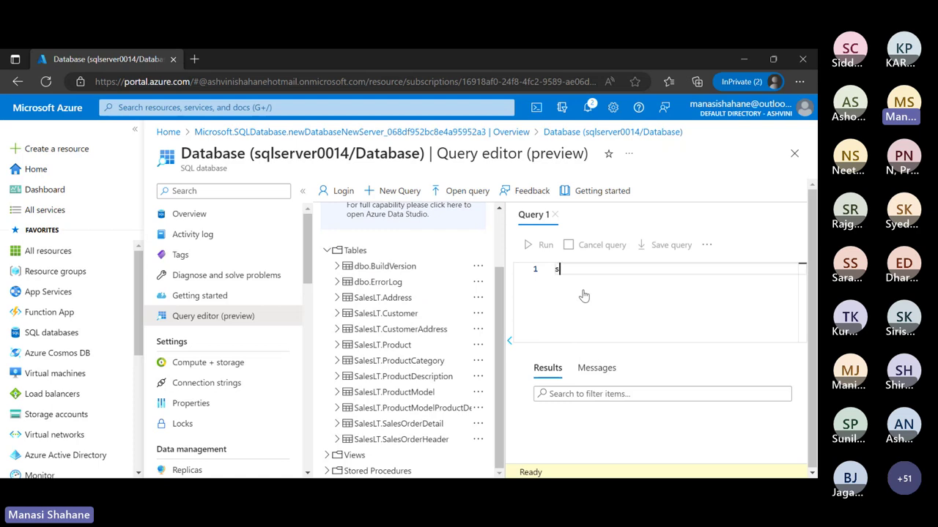
{"action": "type", "text": "t"}
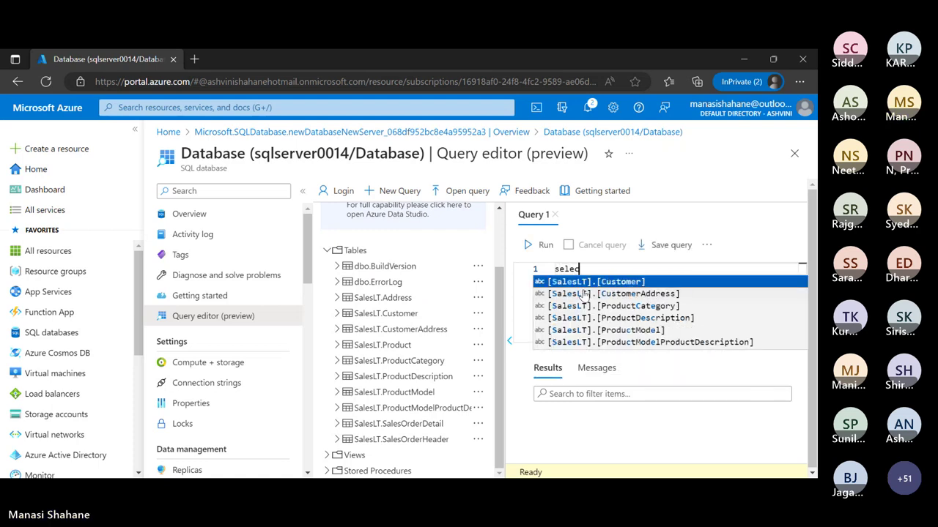
{"action": "key", "text": "BackSpace"}
{"action": "key", "text": "BackSpace"}
{"action": "key", "text": "BackSpace"}
{"action": "key", "text": "BackSpace"}
{"action": "key", "text": "BackSpace"}
{"action": "key", "text": "BackSpace"}
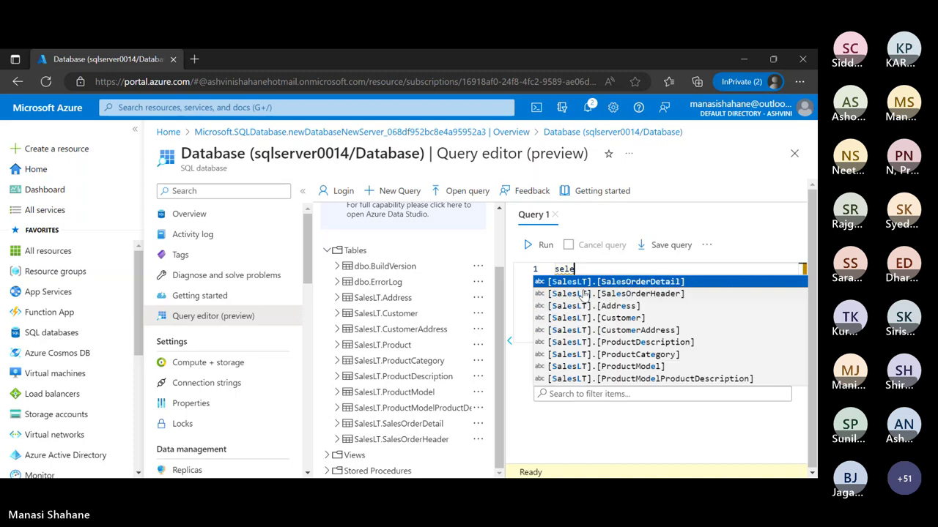
Write the query SELECT * FROM [SalesLT].[Product]; using the suggested name for the Product table
{"action": "type", "text": "SELECT"}
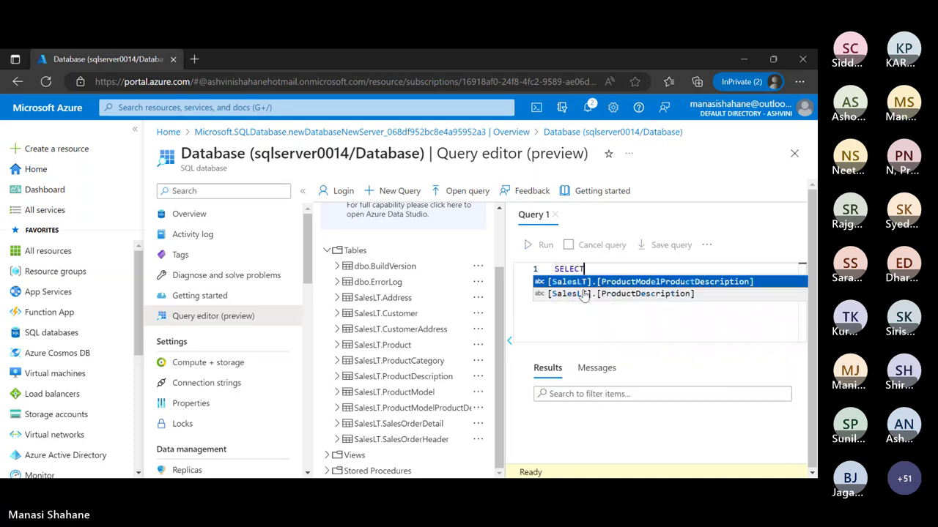
{"action": "key", "text": "Escape"}
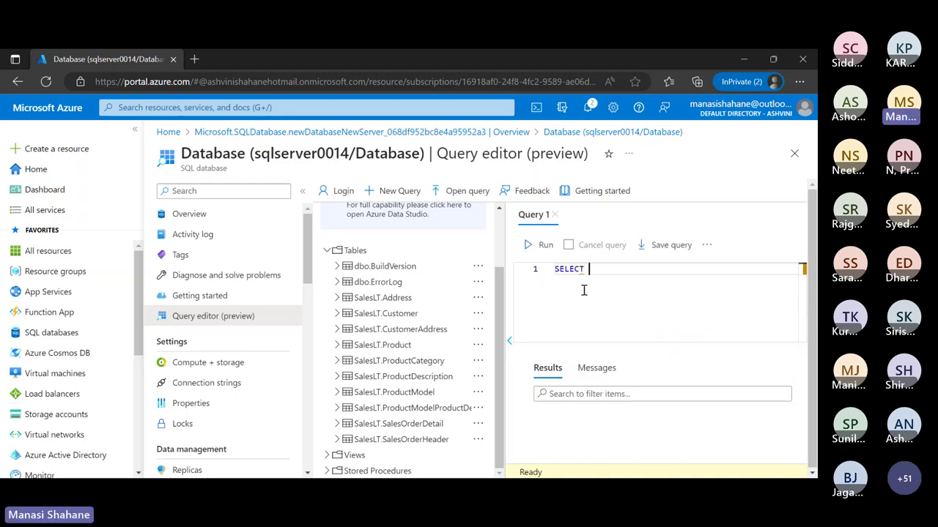
{"action": "type", "text": "* FROM SA"}
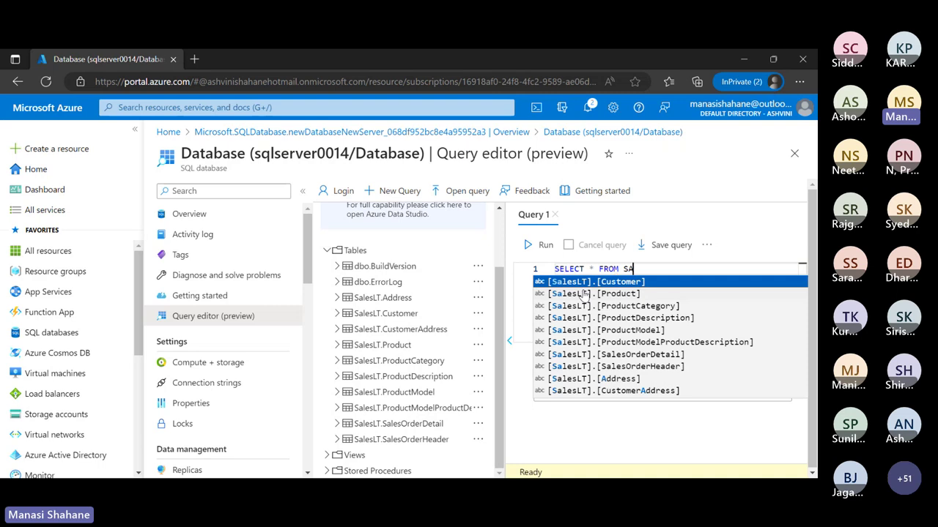
{"action": "key", "text": "Down"}
{"action": "key", "text": "Return"}
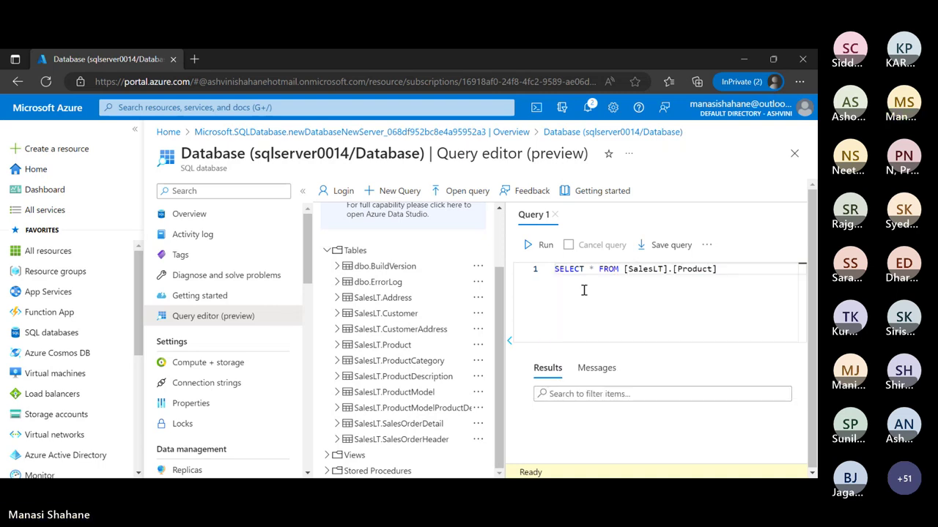
{"action": "type", "text": ";"}
Select the whole SELECT statement and run the query on the Product table
{"action": "key", "text": "shift+Left"}
{"action": "key", "text": "shift+Left"}
{"action": "key", "text": "shift+Left"}
{"action": "key", "text": "shift+Left"}
{"action": "key", "text": "shift+Left"}
{"action": "key", "text": "shift+Left"}
{"action": "key", "text": "shift+Left"}
{"action": "key", "text": "shift+Left"}
{"action": "key", "text": "shift+Left"}
{"action": "key", "text": "shift+Left"}
{"action": "key", "text": "shift+Left"}
{"action": "key", "text": "shift+Left"}
{"action": "key", "text": "shift+Left"}
{"action": "key", "text": "shift+Left"}
{"action": "key", "text": "shift+Left"}
{"action": "key", "text": "shift+Left"}
{"action": "key", "text": "shift+Left"}
{"action": "key", "text": "shift+Left"}
{"action": "key", "text": "shift+Left"}
{"action": "key", "text": "shift+Left"}
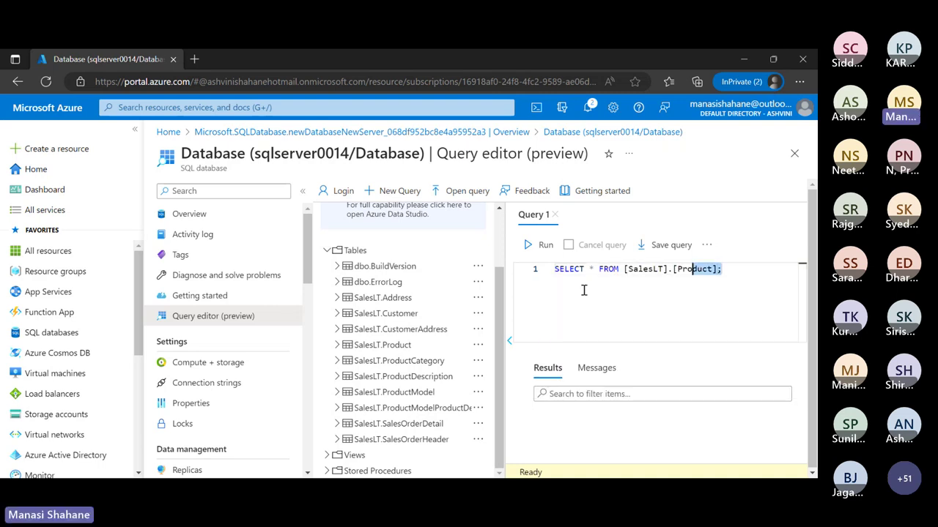
{"action": "key", "text": "shift+Left"}
{"action": "key", "text": "shift+Left"}
{"action": "key", "text": "shift+Left"}
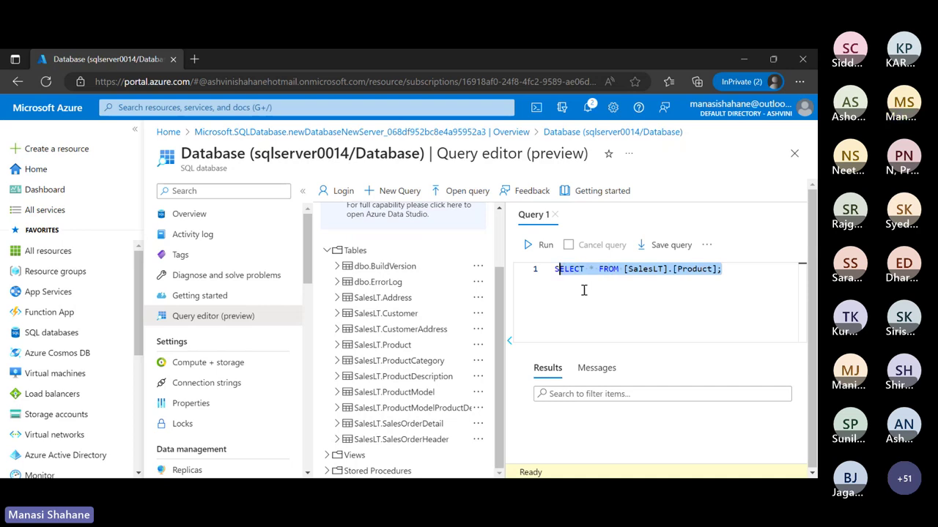
{"action": "left_click", "coordinate": [541, 246]}
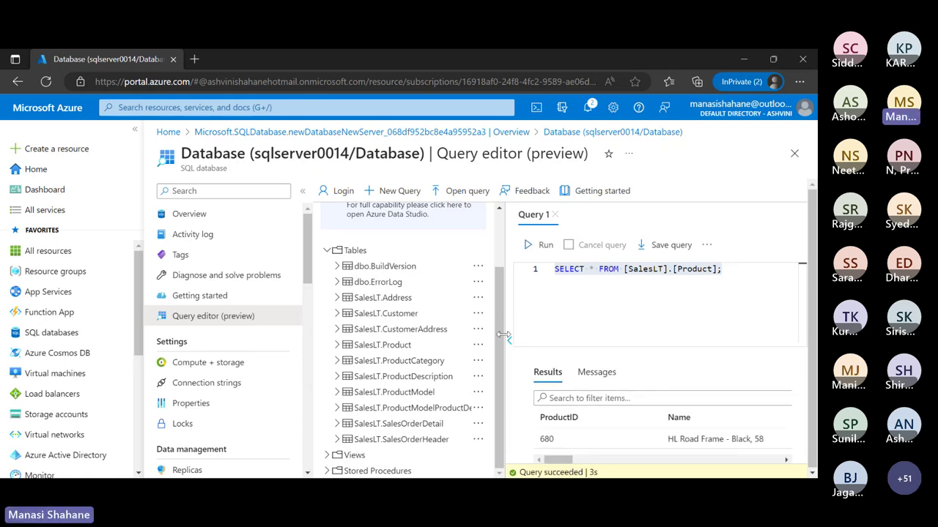
Widen the query and results area and examine the returned product rows and their columns
{"action": "scroll", "coordinate": [469, 326], "scroll_direction": "up", "scroll_amount": 3}
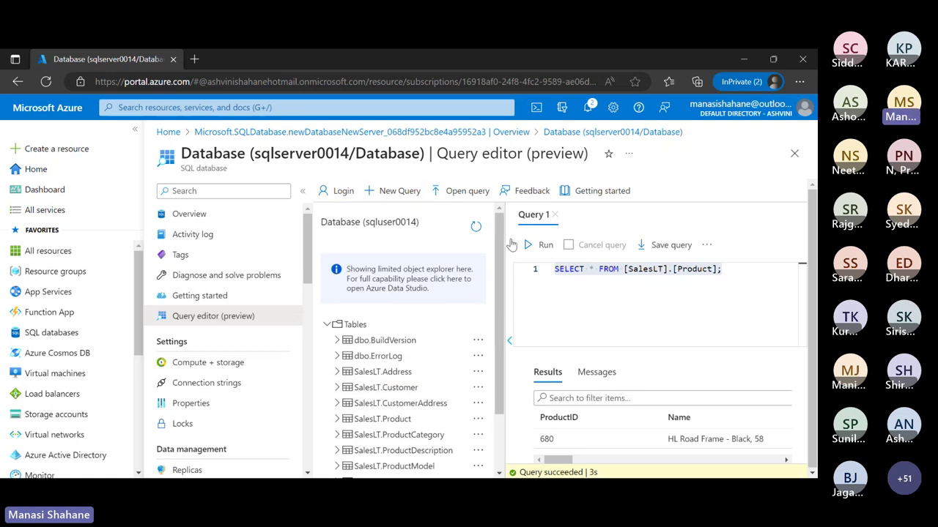
{"action": "left_click_drag", "start_coordinate": [505, 242], "coordinate": [330, 253]}
{"action": "scroll", "coordinate": [415, 435], "scroll_direction": "down", "scroll_amount": 5}
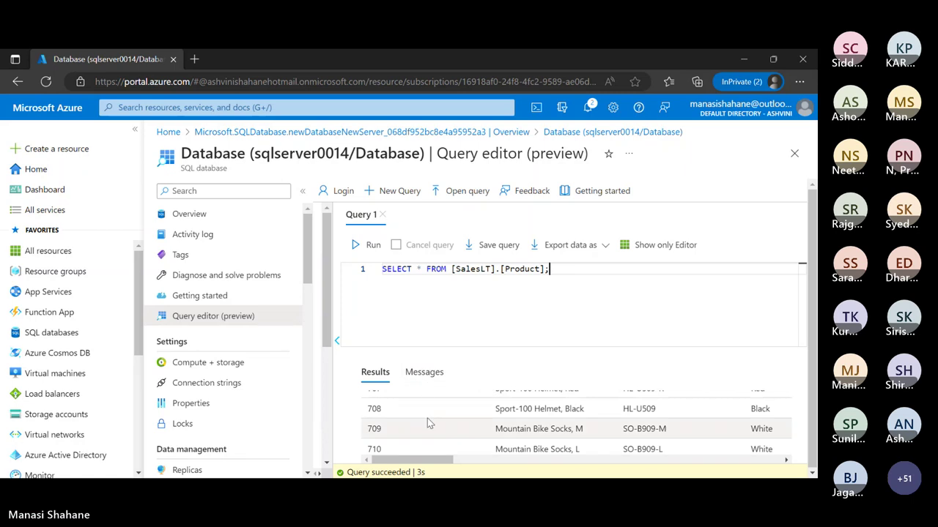
{"action": "scroll", "coordinate": [427, 418], "scroll_direction": "up", "scroll_amount": 5}
{"action": "scroll", "coordinate": [479, 433], "scroll_direction": "down", "scroll_amount": 3}
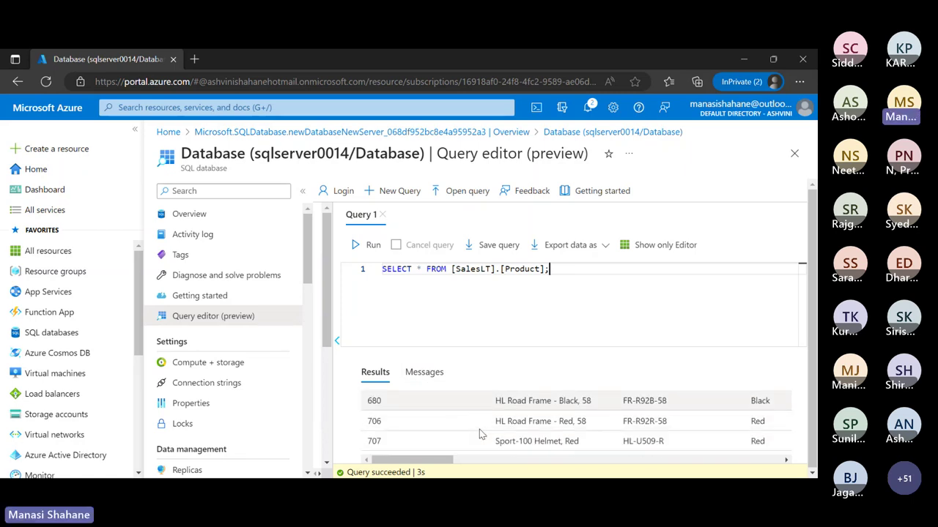
{"action": "scroll", "coordinate": [480, 434], "scroll_direction": "up", "scroll_amount": 3}
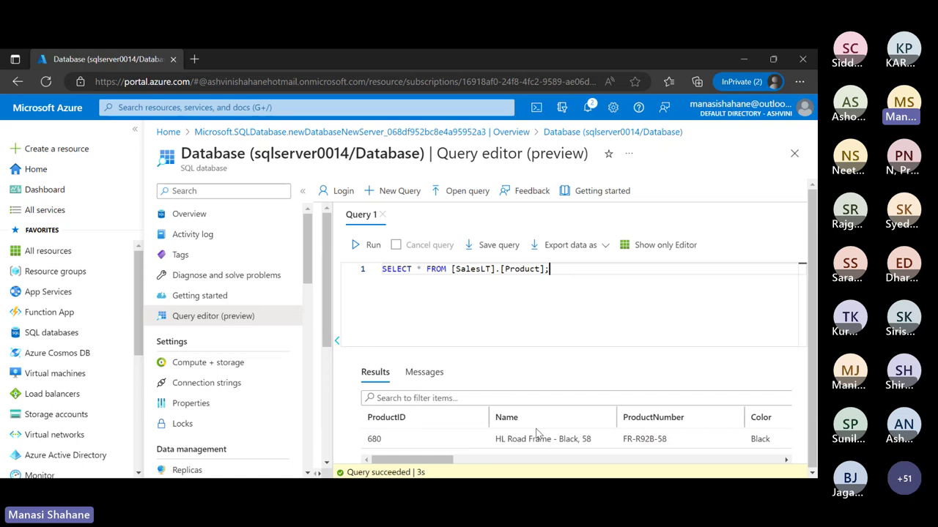
{"action": "scroll", "coordinate": [536, 433], "scroll_direction": "right", "scroll_amount": 5}
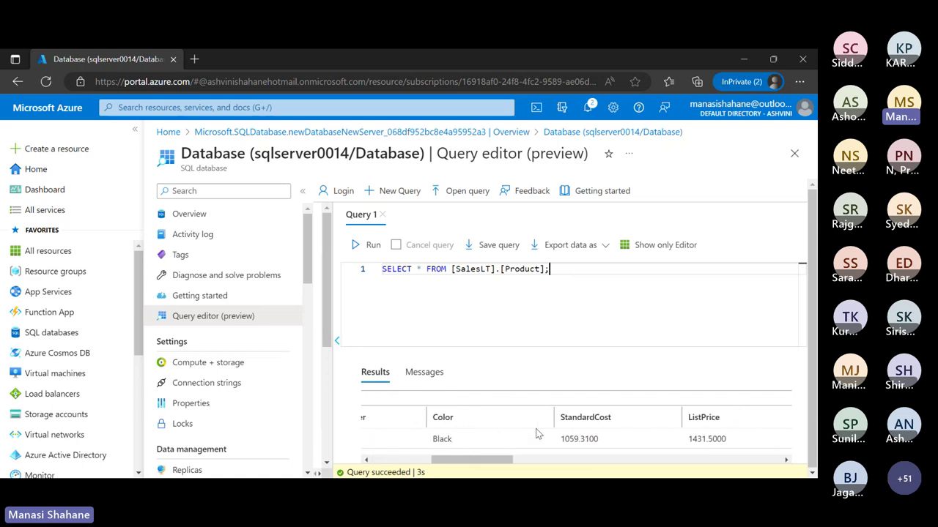
{"action": "scroll", "coordinate": [513, 434], "scroll_direction": "down", "scroll_amount": 3}
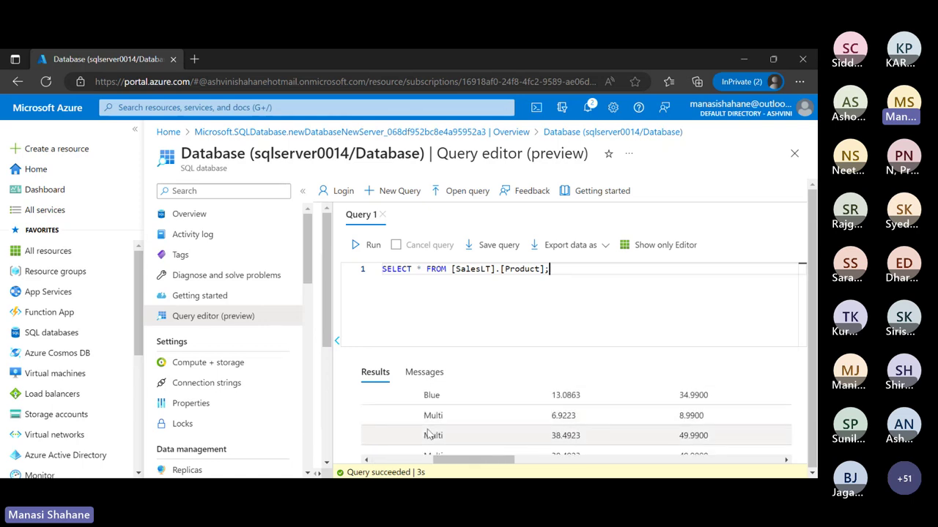
{"action": "scroll", "coordinate": [429, 434], "scroll_direction": "left", "scroll_amount": 5}
{"action": "scroll", "coordinate": [428, 434], "scroll_direction": "up", "scroll_amount": 3}
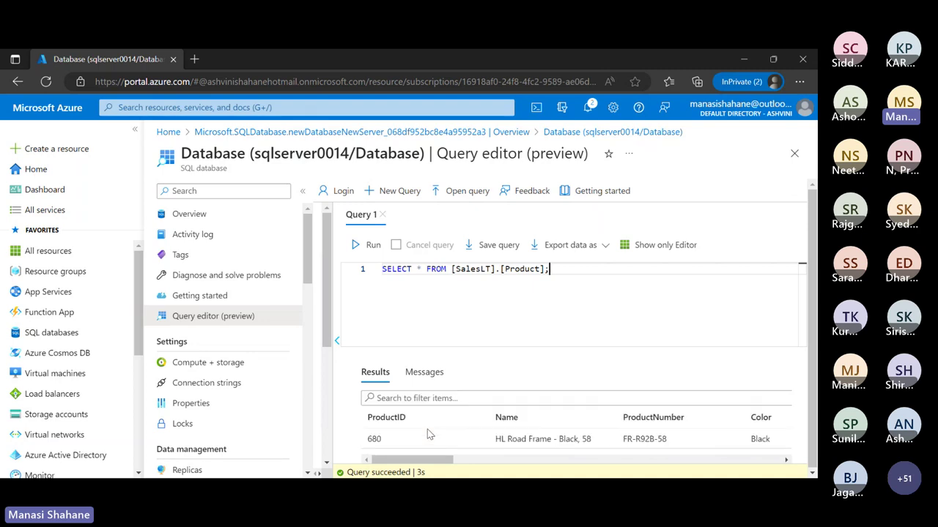
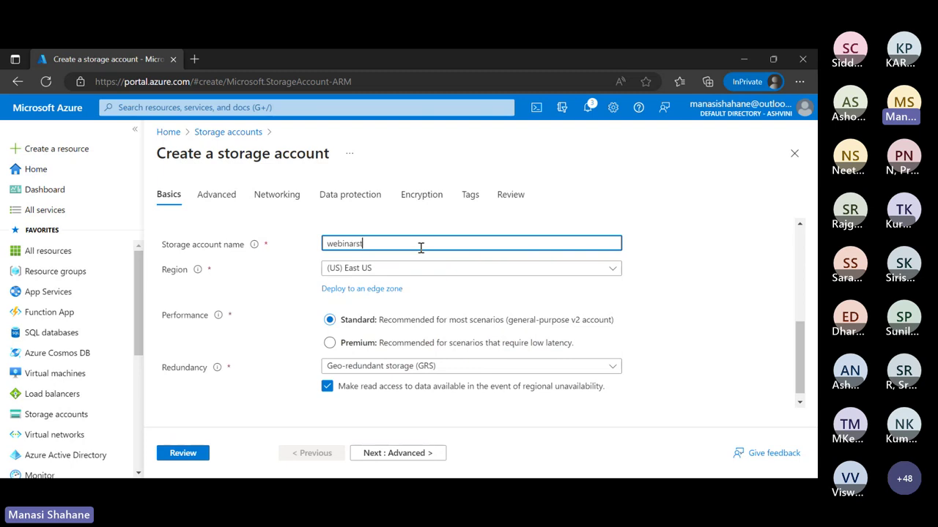
Complete the storage account name as webinarstore14 and set its redundancy to Locally-redundant storage (LRS)
{"action": "type", "text": "ore14"}
{"action": "scroll", "coordinate": [444, 253], "scroll_direction": "up", "scroll_amount": 1}
{"action": "scroll", "coordinate": [440, 335], "scroll_direction": "down", "scroll_amount": 1}
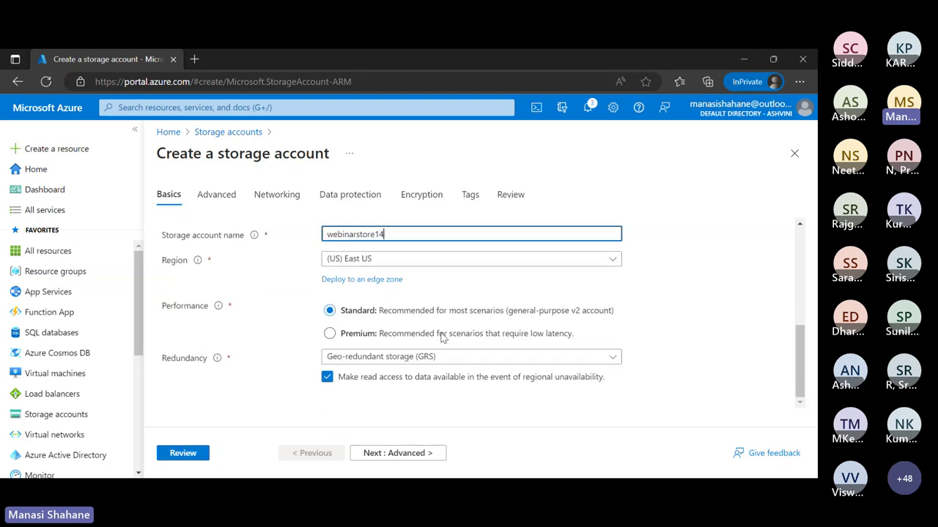
{"action": "left_click", "coordinate": [488, 361]}
{"action": "left_click", "coordinate": [419, 208]}
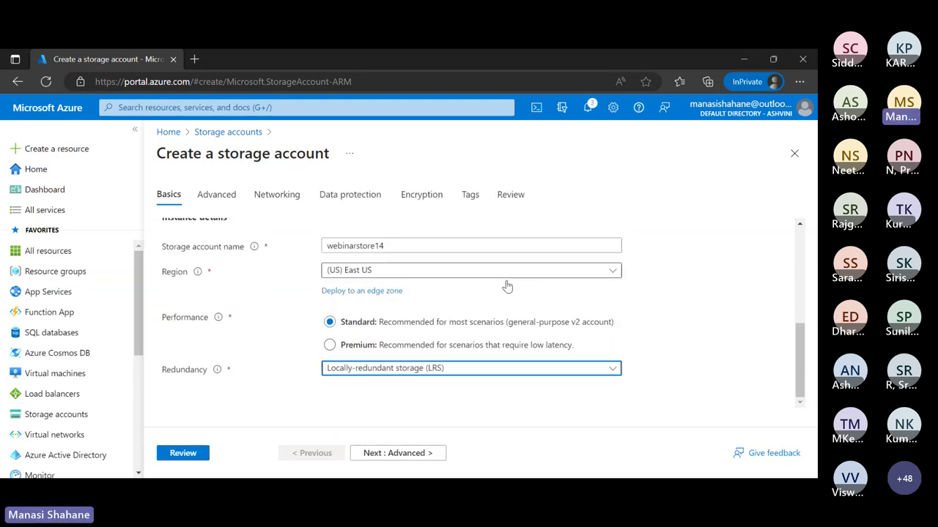
Check the basic settings of the storage account, review the configuration and create the account
{"action": "scroll", "coordinate": [667, 325], "scroll_direction": "up", "scroll_amount": 5}
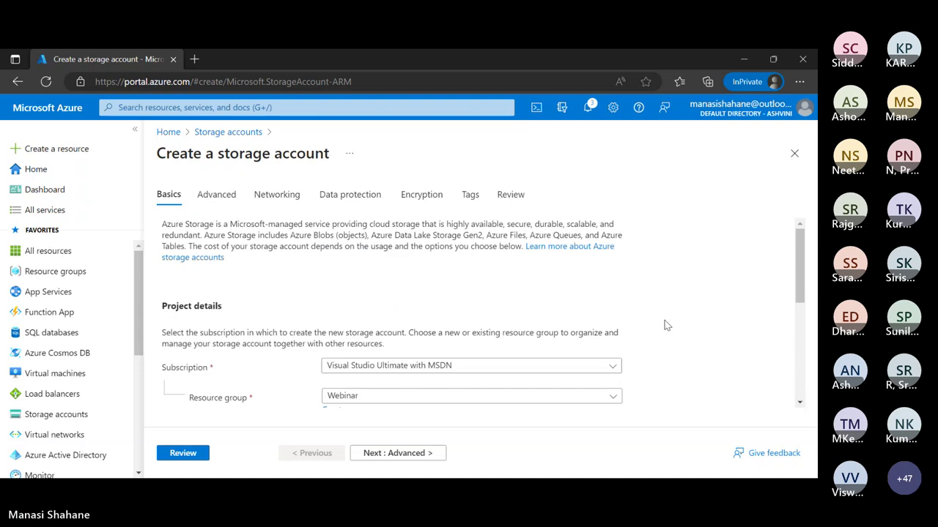
{"action": "scroll", "coordinate": [667, 325], "scroll_direction": "down", "scroll_amount": 5}
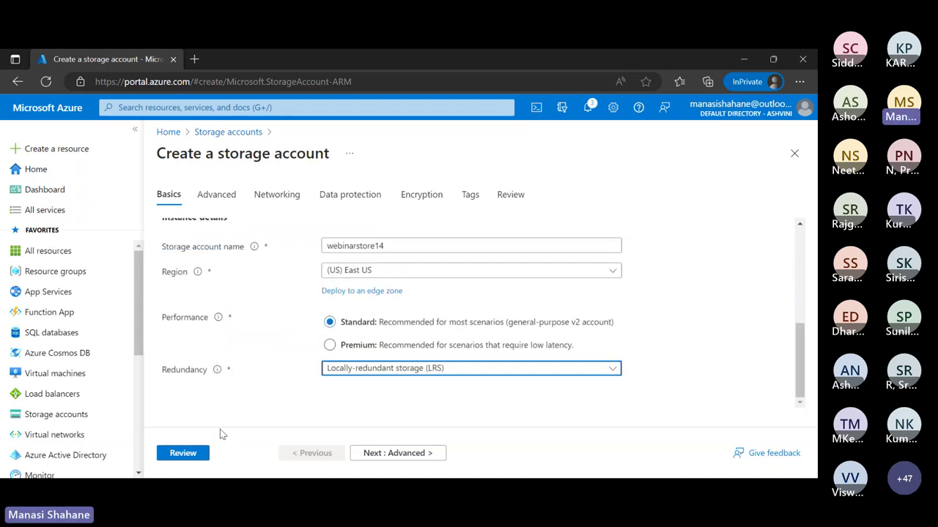
{"action": "left_click", "coordinate": [198, 453]}
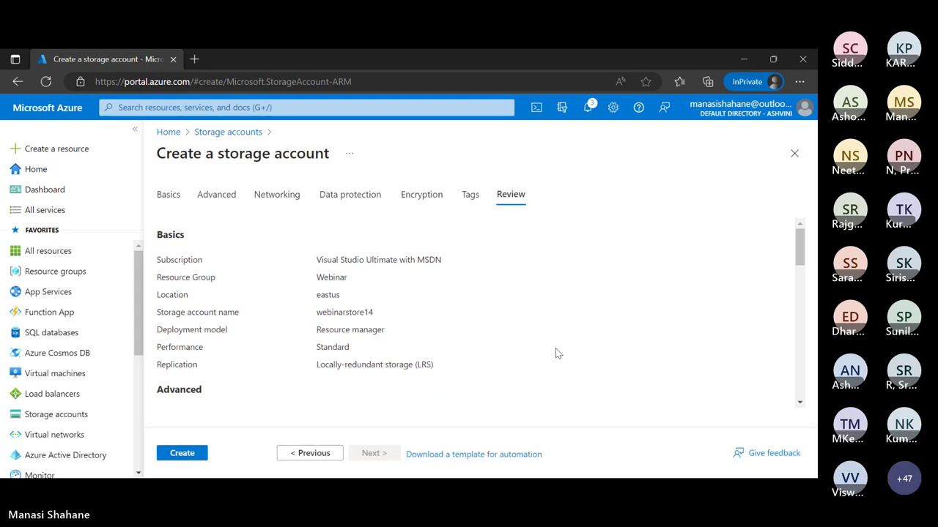
{"action": "left_click", "coordinate": [183, 453]}
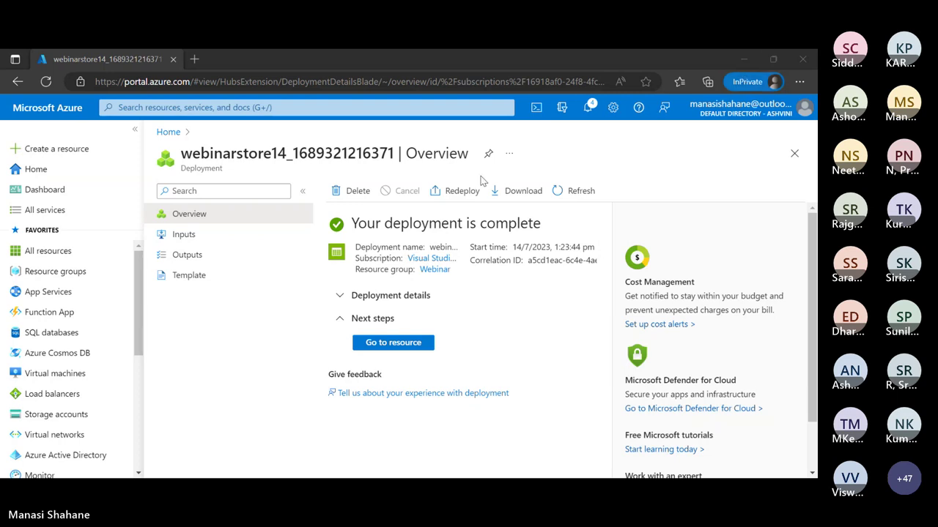
Open the newly deployed storage account webinarstore14 and show its containers
{"action": "left_click", "coordinate": [704, 93]}
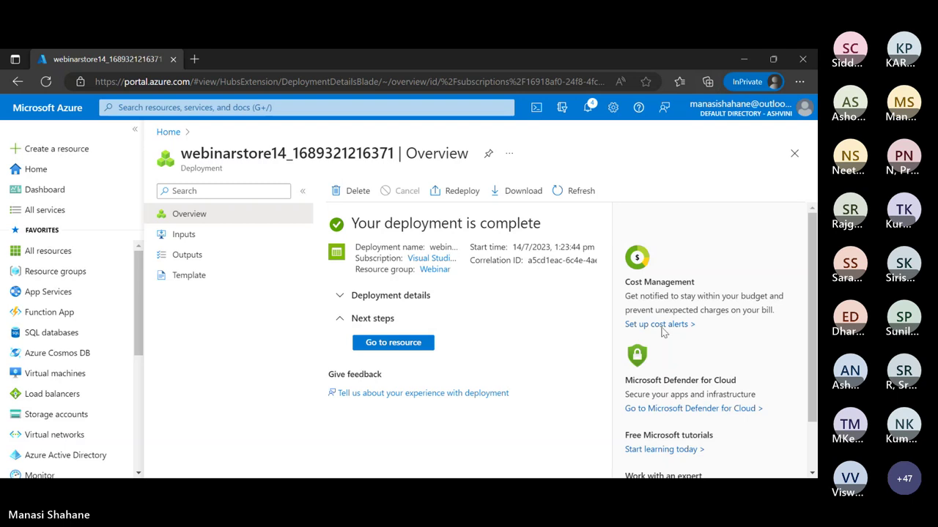
{"action": "left_click", "coordinate": [426, 343]}
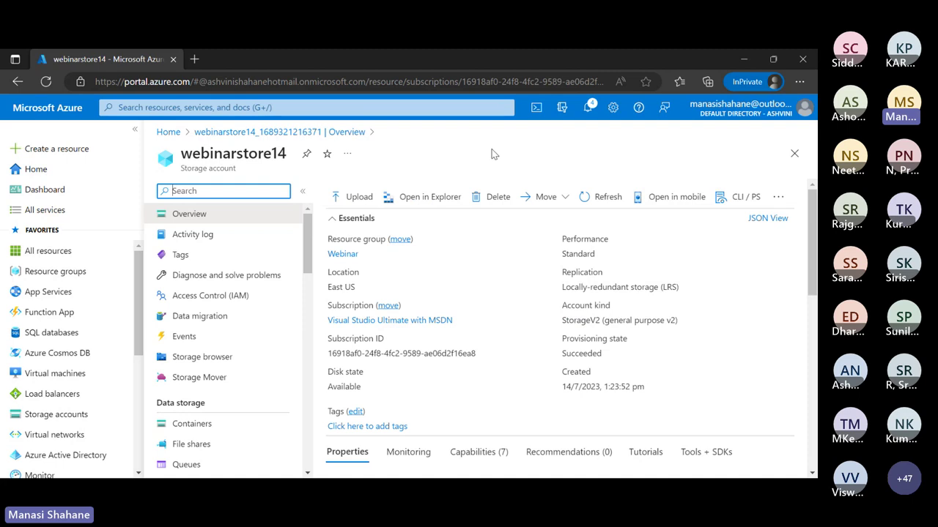
{"action": "scroll", "coordinate": [279, 413], "scroll_direction": "down", "scroll_amount": 3}
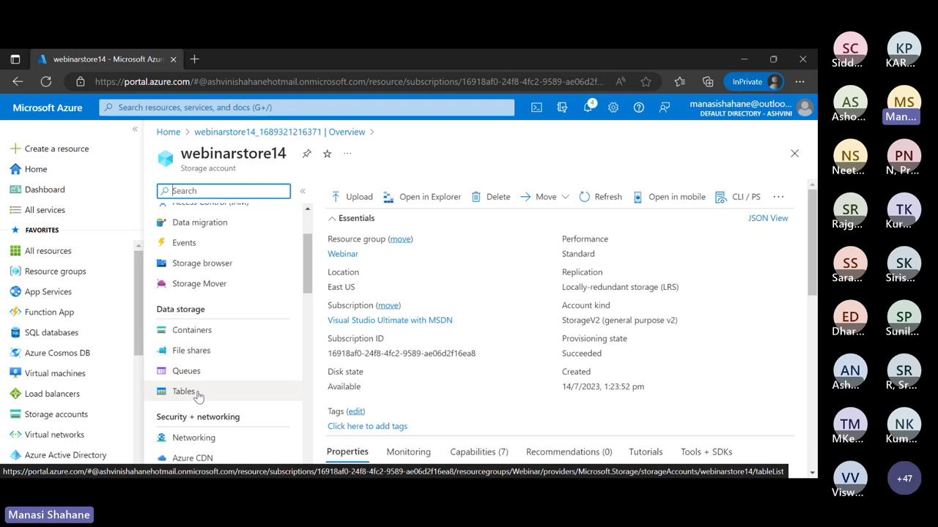
{"action": "left_click", "coordinate": [208, 335]}
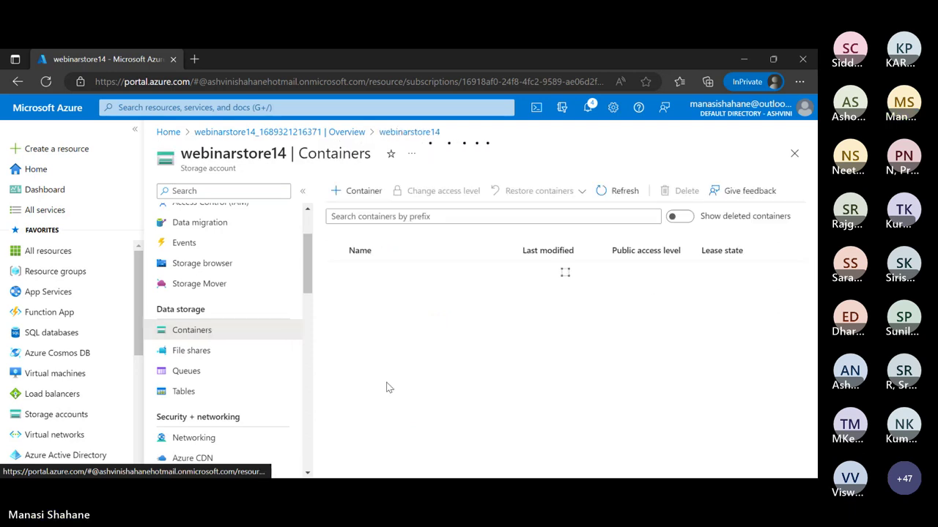
Create a new container named data in the webinarstore14 storage account
{"action": "left_click", "coordinate": [362, 191]}
{"action": "type", "text": "data"}
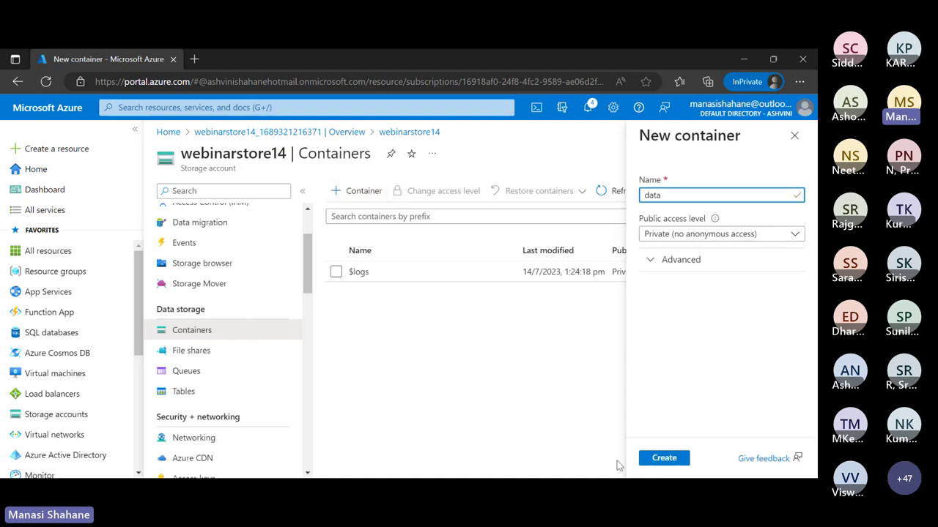
{"action": "left_click", "coordinate": [653, 465]}
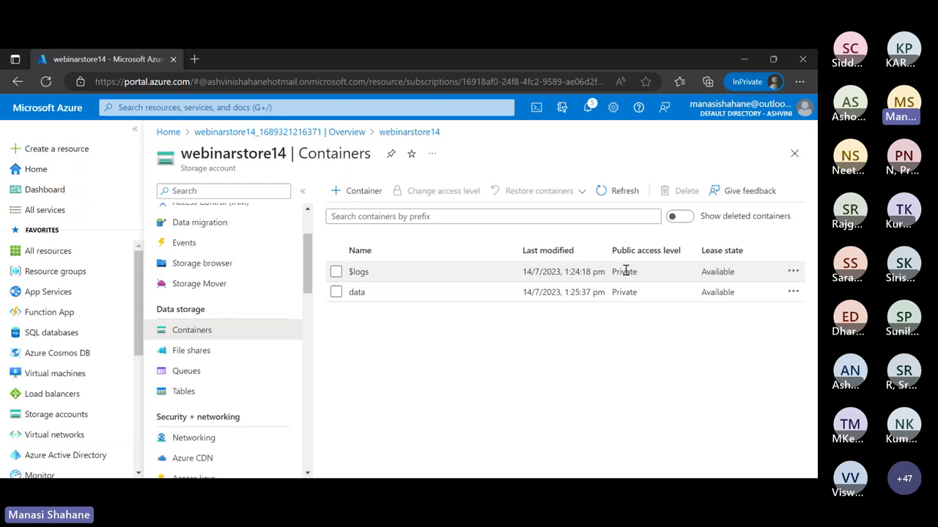
Open the data container and choose Image1 from the Analytics > Datasets folder on New Volume (D:) as the blob to upload
{"action": "left_click", "coordinate": [387, 296]}
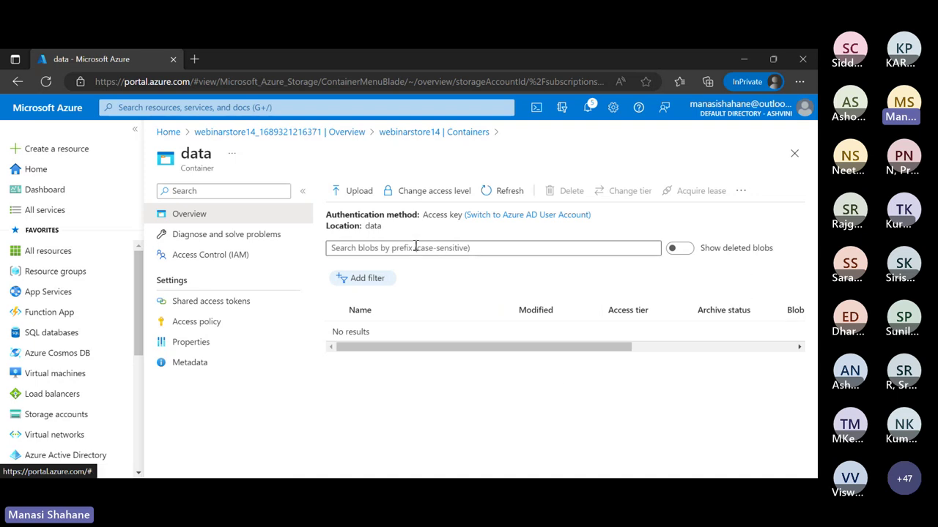
{"action": "left_click", "coordinate": [368, 189]}
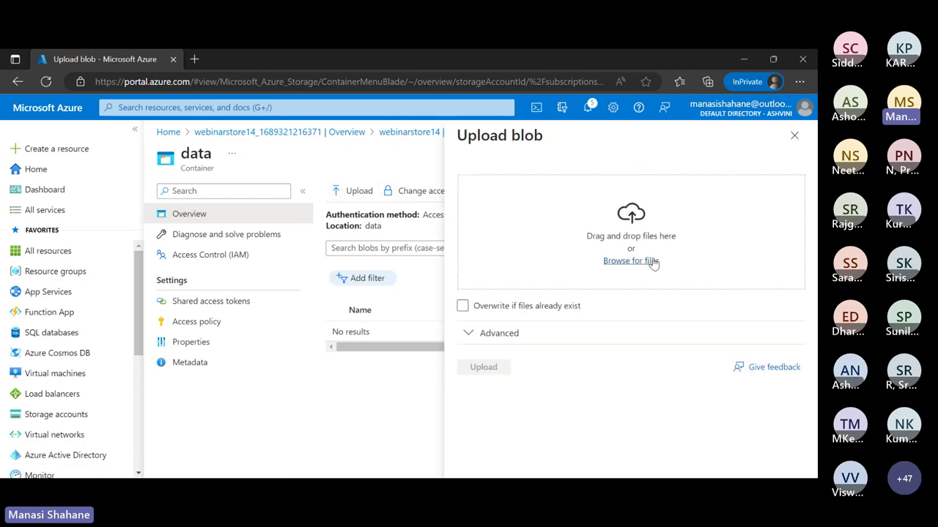
{"action": "left_click", "coordinate": [653, 262]}
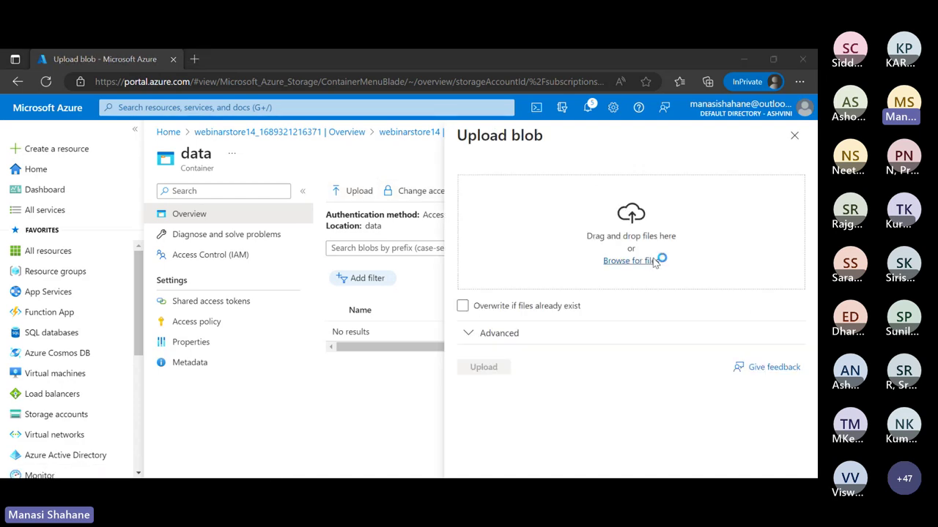
{"action": "left_click", "coordinate": [128, 83]}
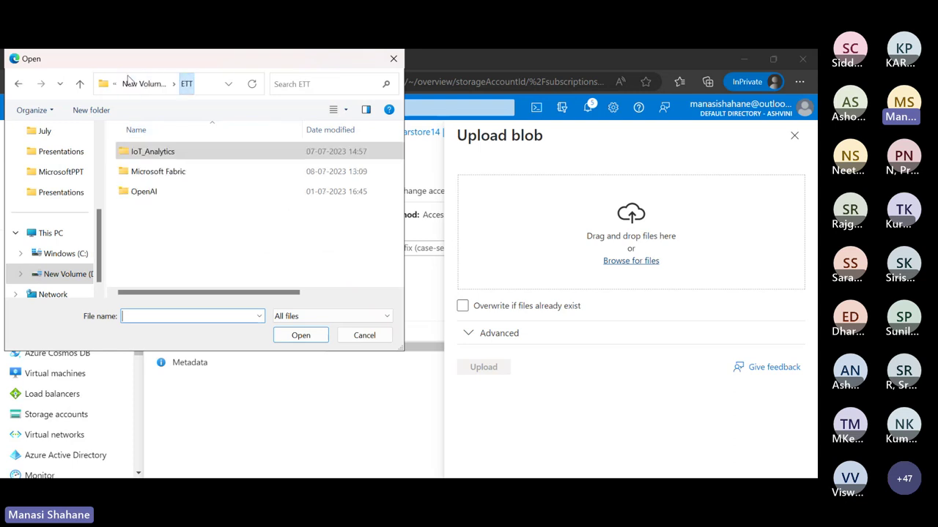
{"action": "left_click", "coordinate": [138, 83]}
{"action": "scroll", "coordinate": [159, 164], "scroll_direction": "up", "scroll_amount": 1}
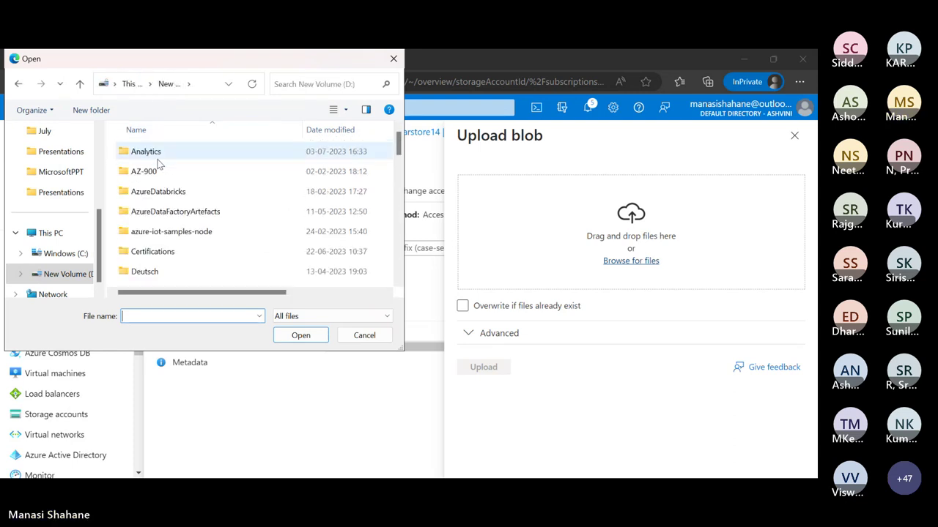
{"action": "double_click", "coordinate": [156, 151]}
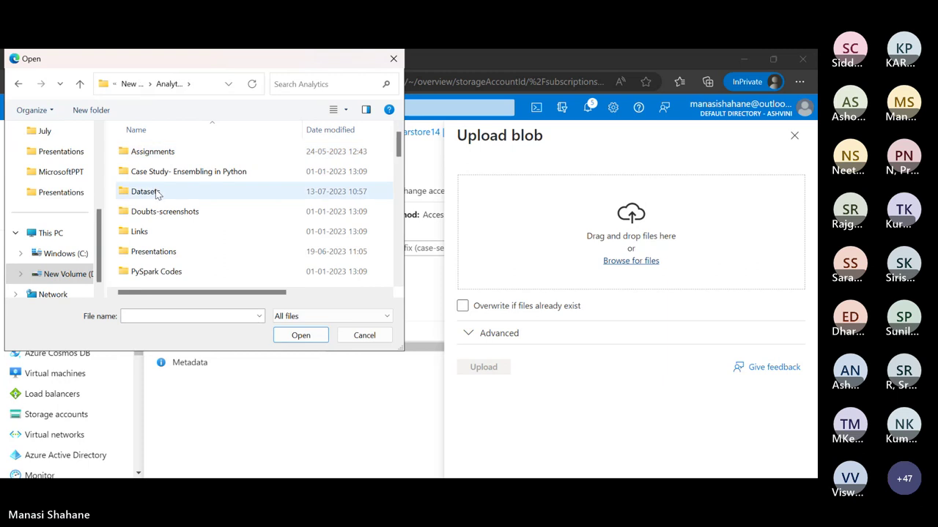
{"action": "double_click", "coordinate": [155, 191]}
{"action": "scroll", "coordinate": [160, 232], "scroll_direction": "down", "scroll_amount": 5}
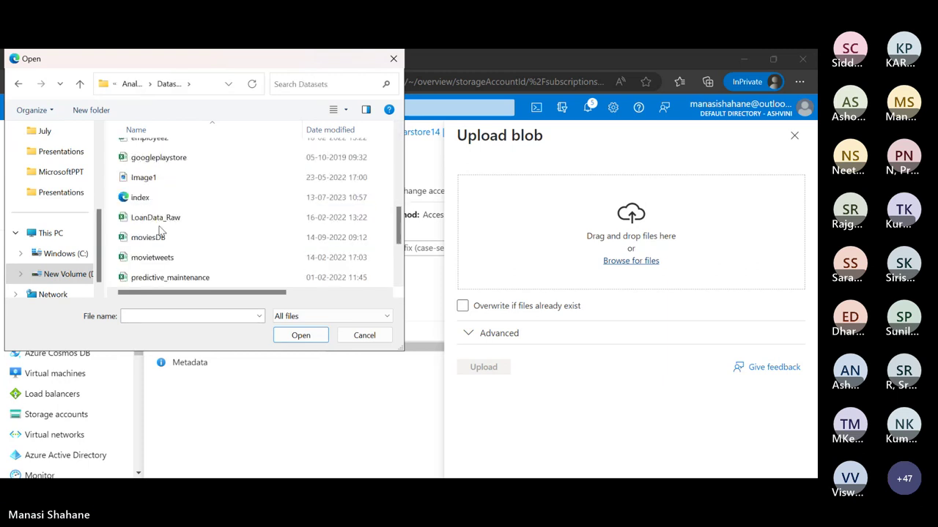
{"action": "left_click", "coordinate": [153, 178]}
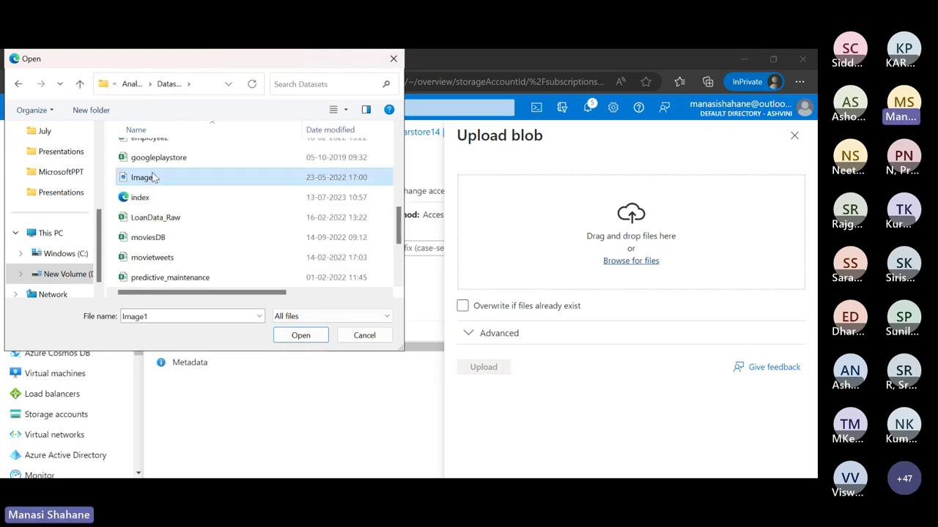
{"action": "left_click", "coordinate": [300, 335]}
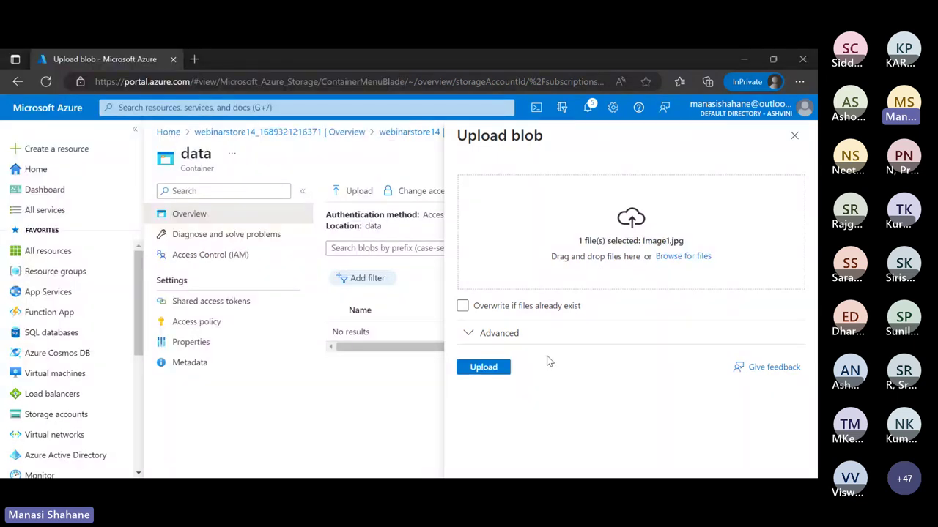
Review the advanced upload options and upload Image1.jpg to the data container with the default settings
{"action": "left_click", "coordinate": [506, 333]}
{"action": "scroll", "coordinate": [526, 343], "scroll_direction": "down", "scroll_amount": 5}
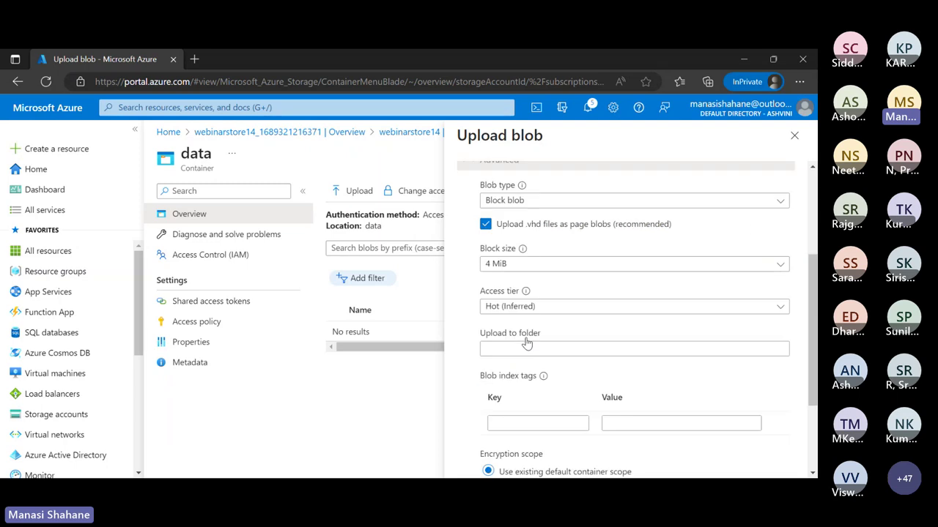
{"action": "scroll", "coordinate": [526, 343], "scroll_direction": "up", "scroll_amount": 5}
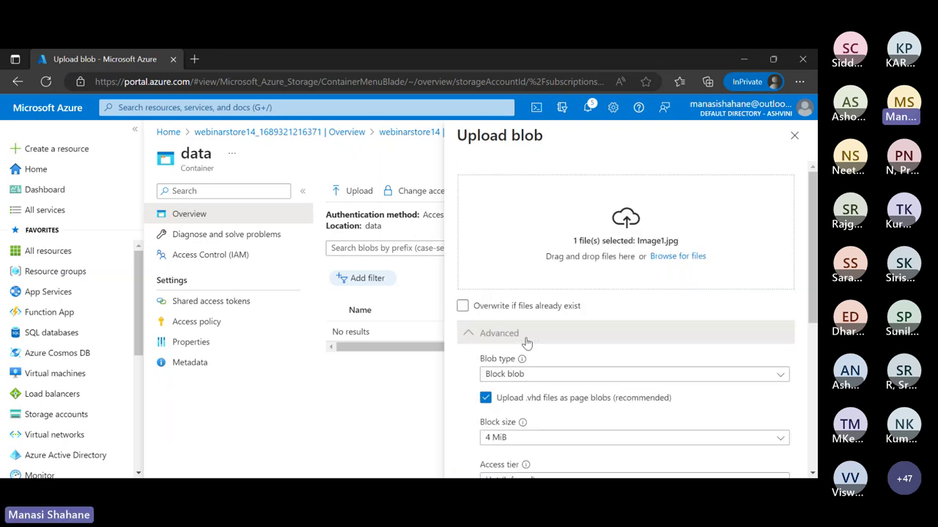
{"action": "scroll", "coordinate": [526, 342], "scroll_direction": "down", "scroll_amount": 5}
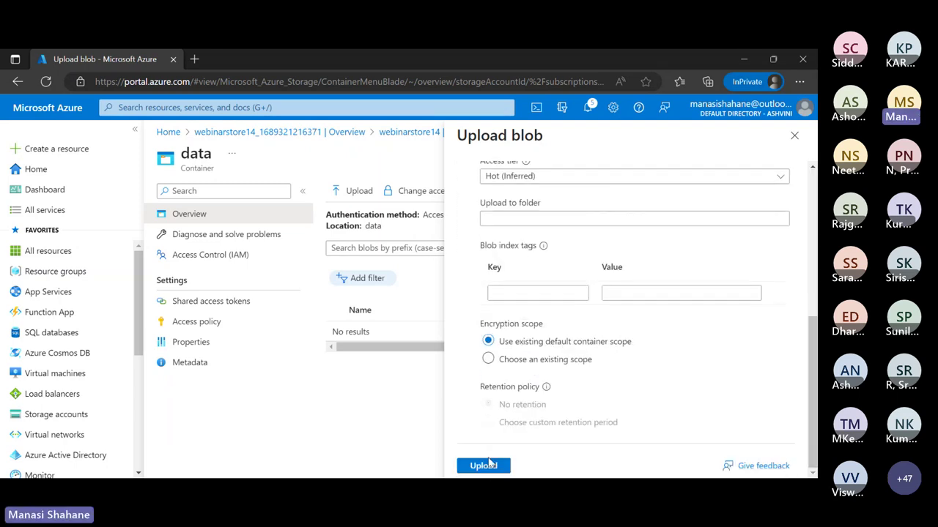
{"action": "left_click", "coordinate": [488, 462]}
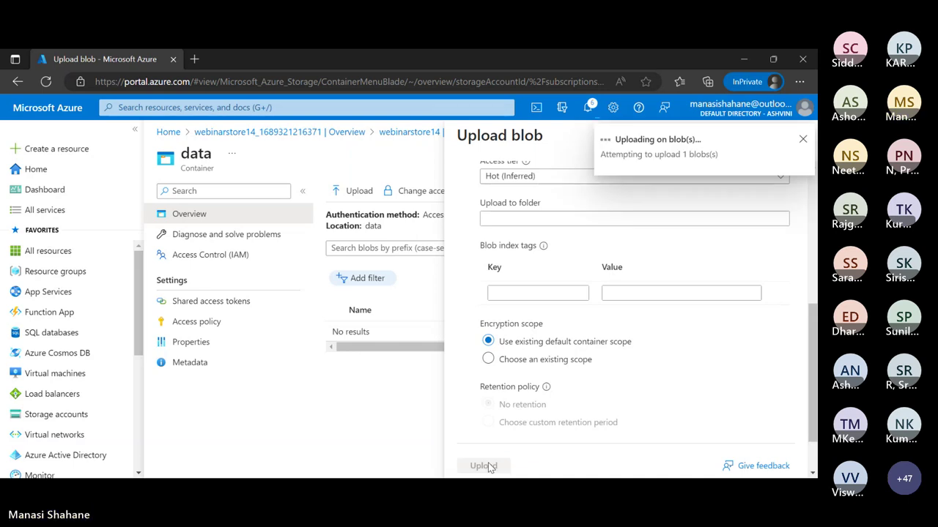
Examine the access tier options offered for blob uploads, leave them as they are and close the upload form
{"action": "scroll", "coordinate": [551, 280], "scroll_direction": "up", "scroll_amount": 1}
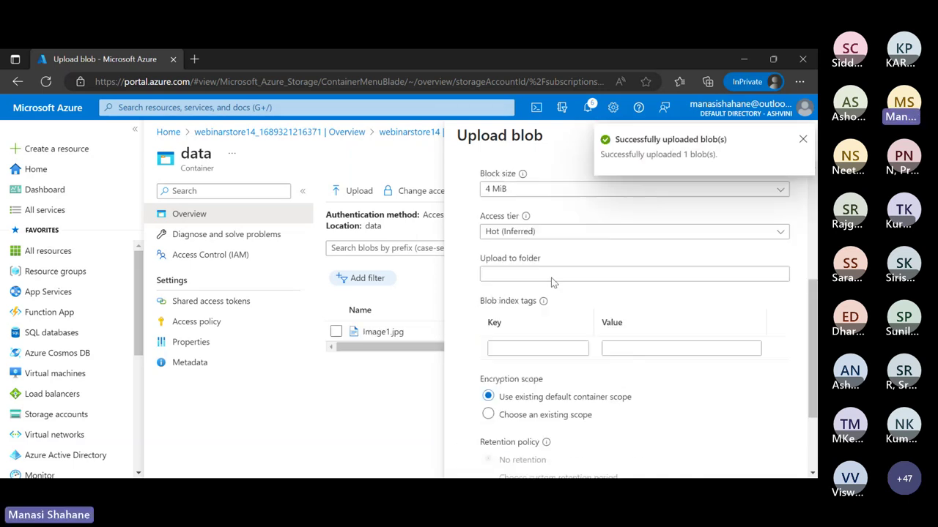
{"action": "scroll", "coordinate": [551, 278], "scroll_direction": "up", "scroll_amount": 1}
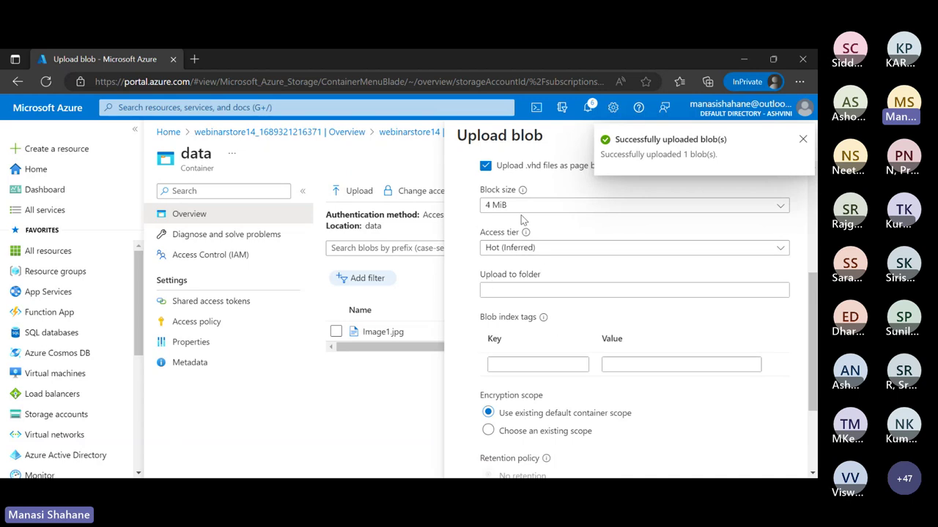
{"action": "scroll", "coordinate": [499, 242], "scroll_direction": "up", "scroll_amount": 3}
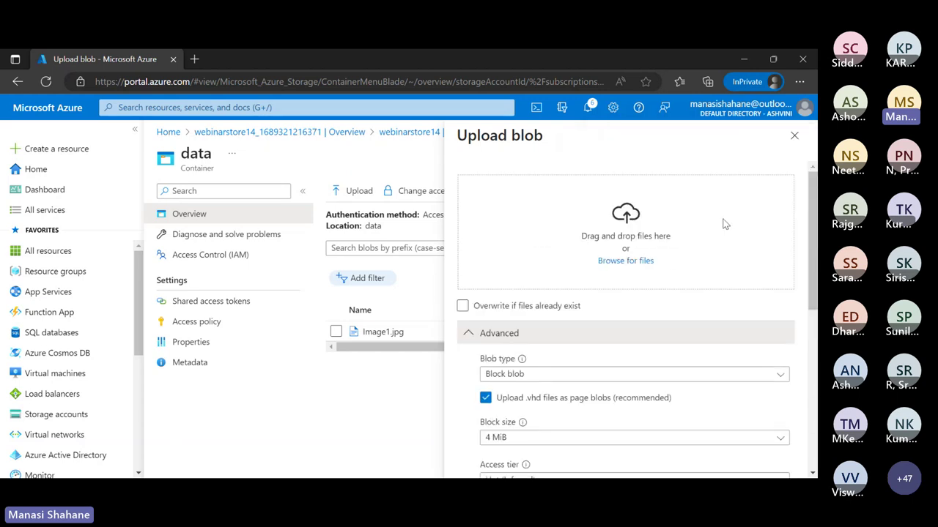
{"action": "scroll", "coordinate": [625, 378], "scroll_direction": "down", "scroll_amount": 3}
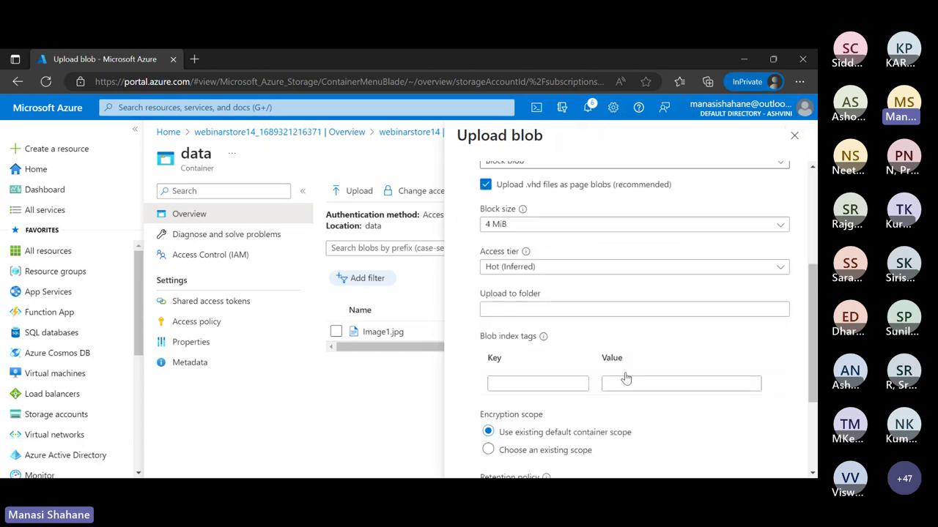
{"action": "left_click", "coordinate": [779, 268]}
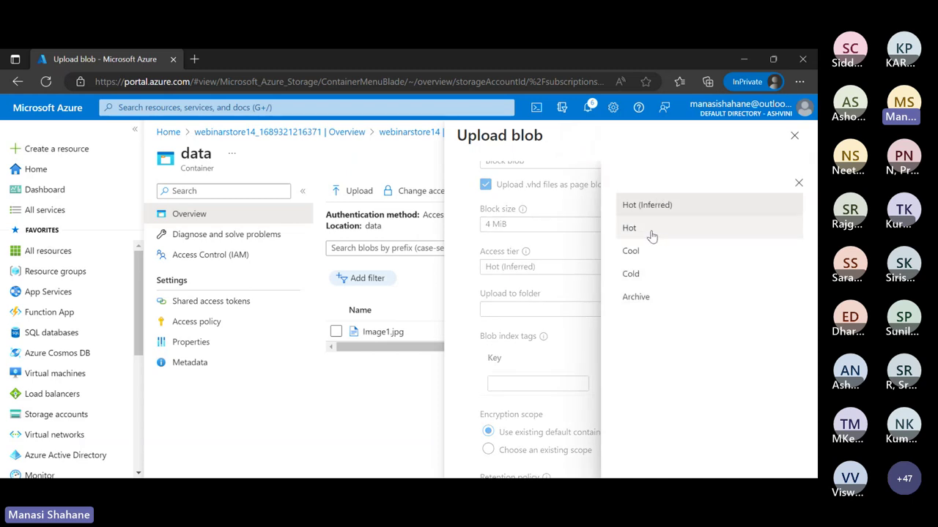
{"action": "left_click", "coordinate": [799, 186]}
{"action": "left_click", "coordinate": [795, 136]}
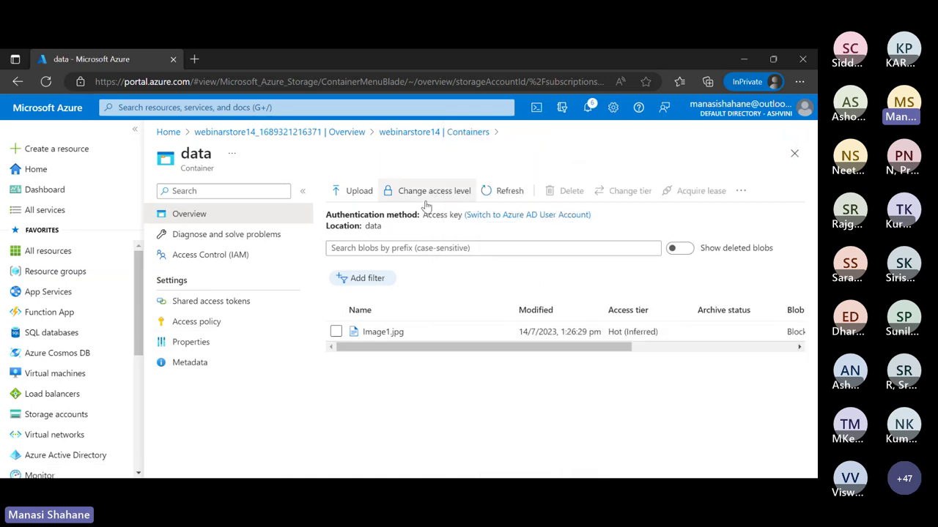
Change the access tier of Image1.jpg to Cool and save it
{"action": "left_click", "coordinate": [336, 331]}
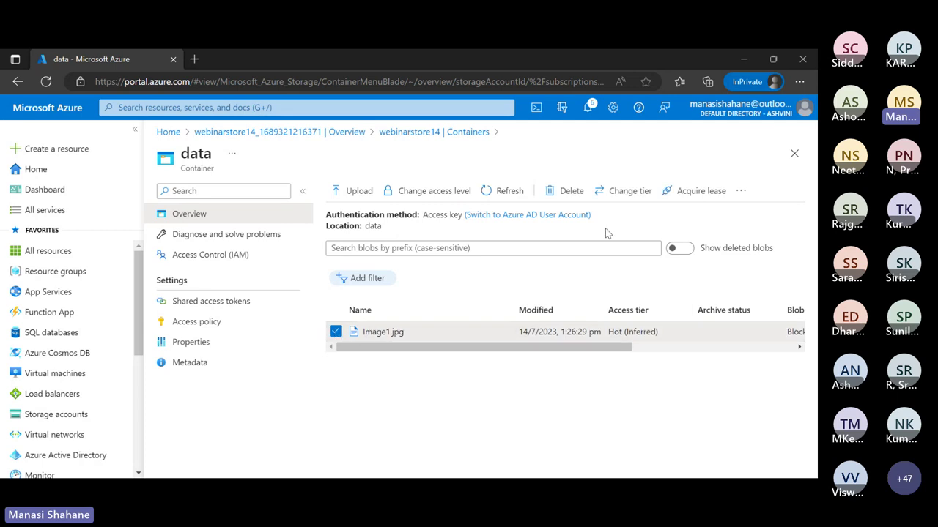
{"action": "left_click", "coordinate": [620, 192]}
{"action": "left_click", "coordinate": [644, 233]}
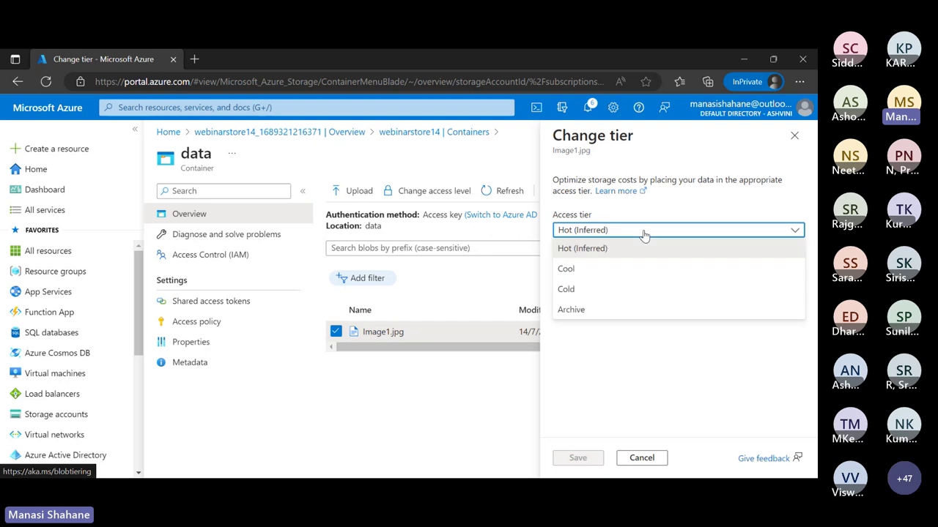
{"action": "left_click", "coordinate": [590, 276]}
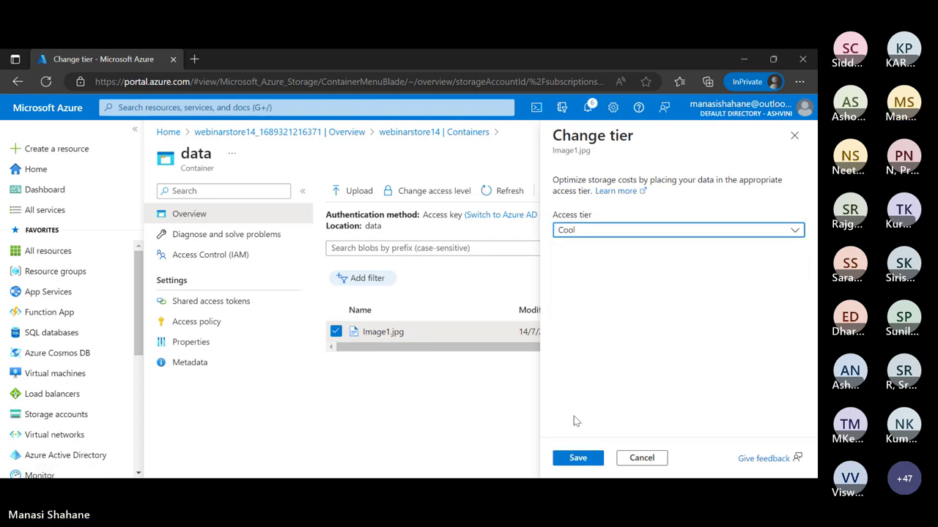
{"action": "left_click", "coordinate": [577, 457]}
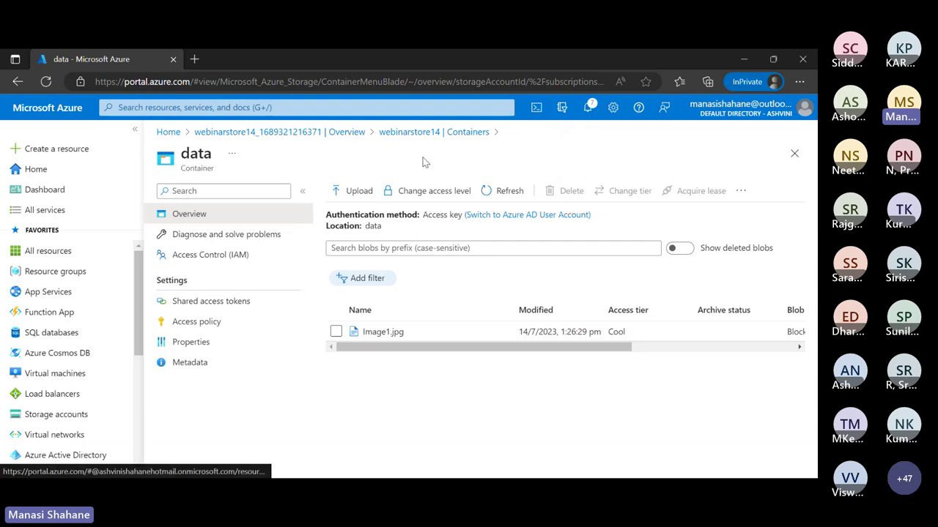
Start another blob upload in the data container and choose the auto-data file from the Datasets folder
{"action": "left_click", "coordinate": [359, 190]}
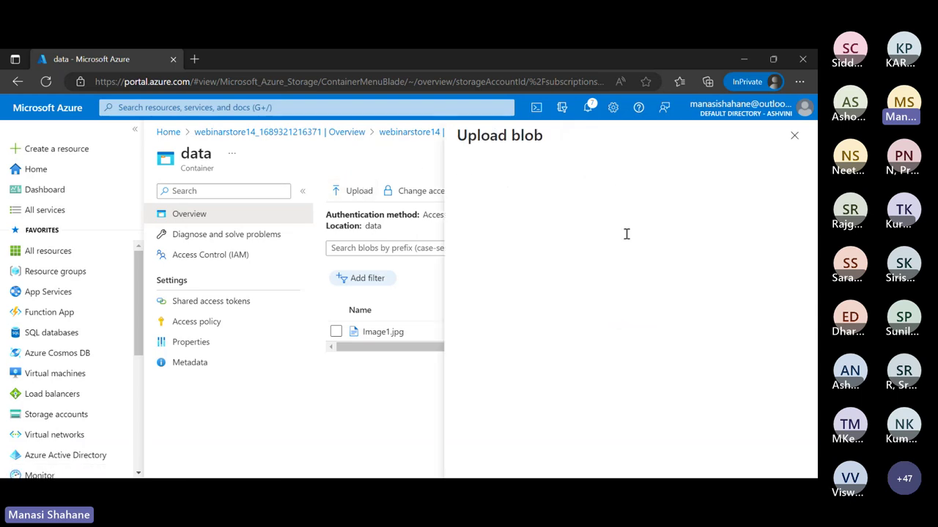
{"action": "left_click", "coordinate": [633, 263]}
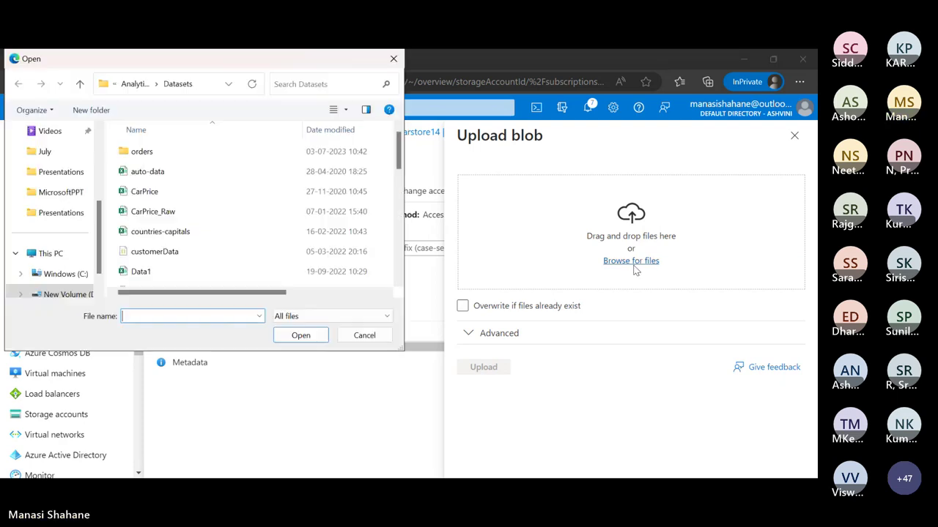
{"action": "left_click", "coordinate": [148, 172]}
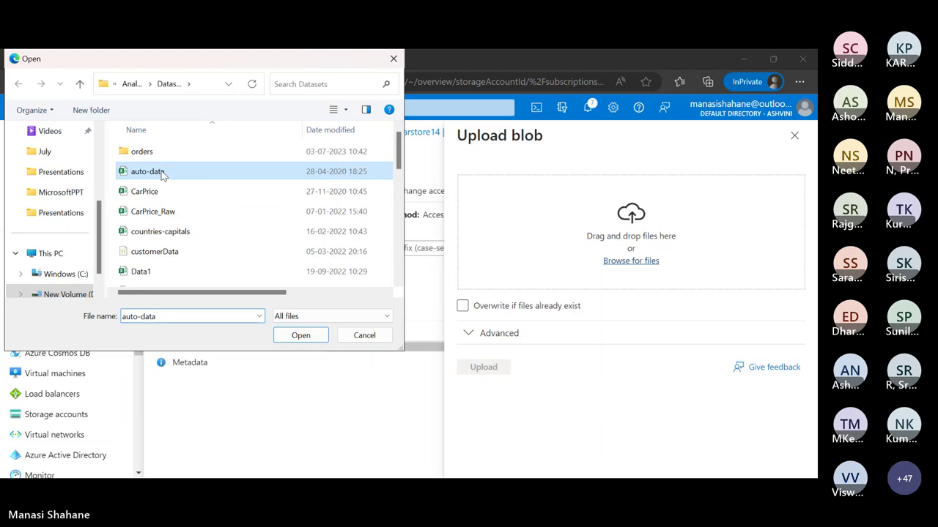
{"action": "left_click", "coordinate": [301, 334]}
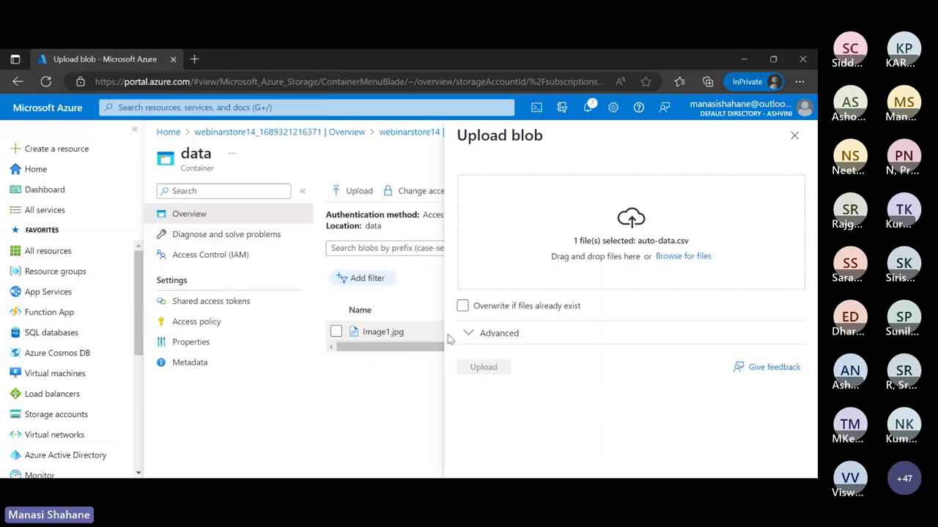
Set Auto as the destination folder in the advanced options, upload auto-data.csv and close the upload form
{"action": "left_click", "coordinate": [542, 335]}
{"action": "scroll", "coordinate": [538, 293], "scroll_direction": "down", "scroll_amount": 4}
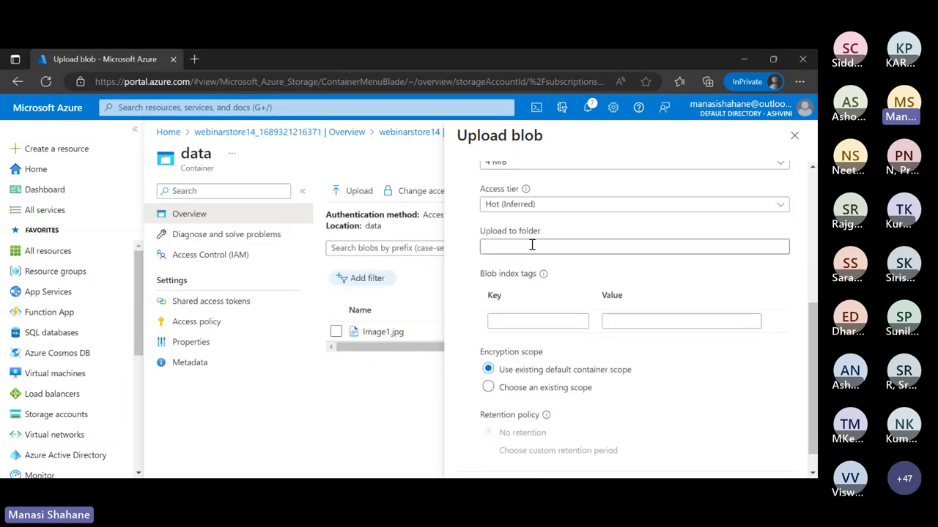
{"action": "left_click", "coordinate": [534, 248]}
{"action": "type", "text": "A"}
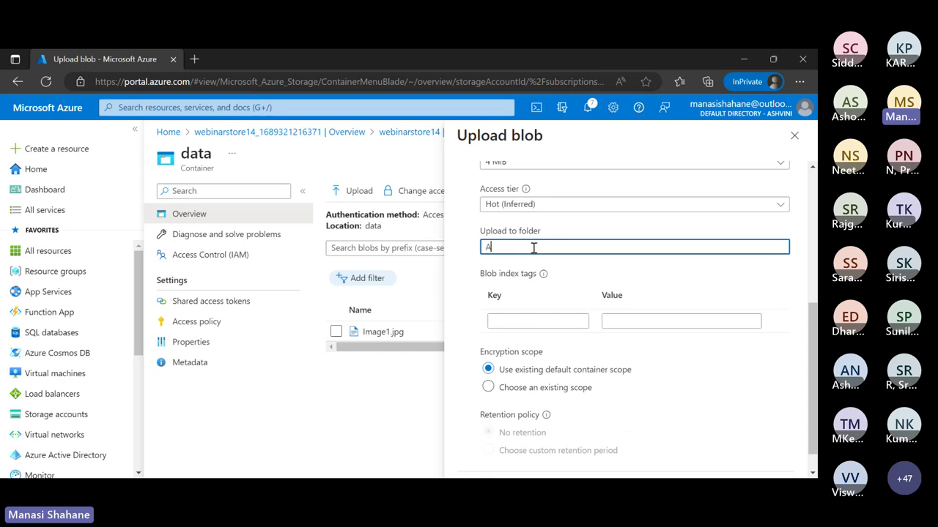
{"action": "type", "text": "uto"}
{"action": "scroll", "coordinate": [534, 248], "scroll_direction": "down", "scroll_amount": 1}
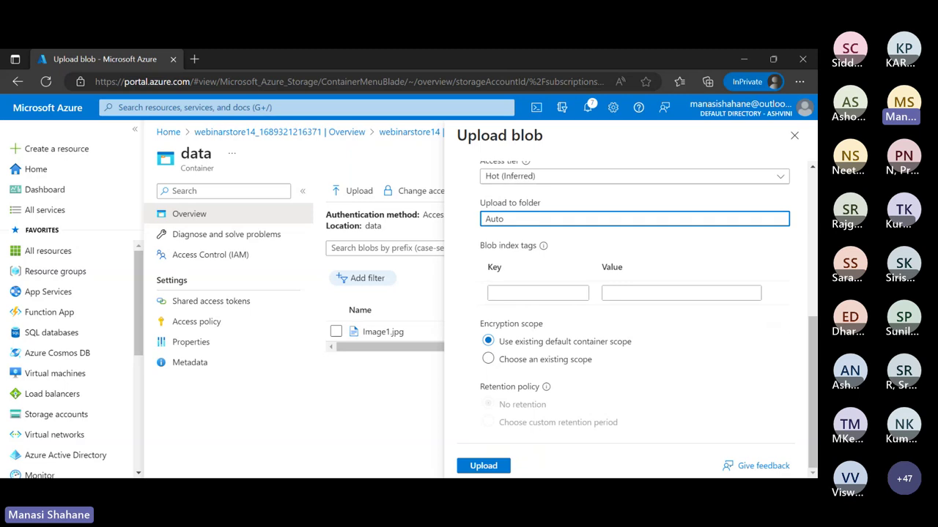
{"action": "left_click", "coordinate": [487, 468]}
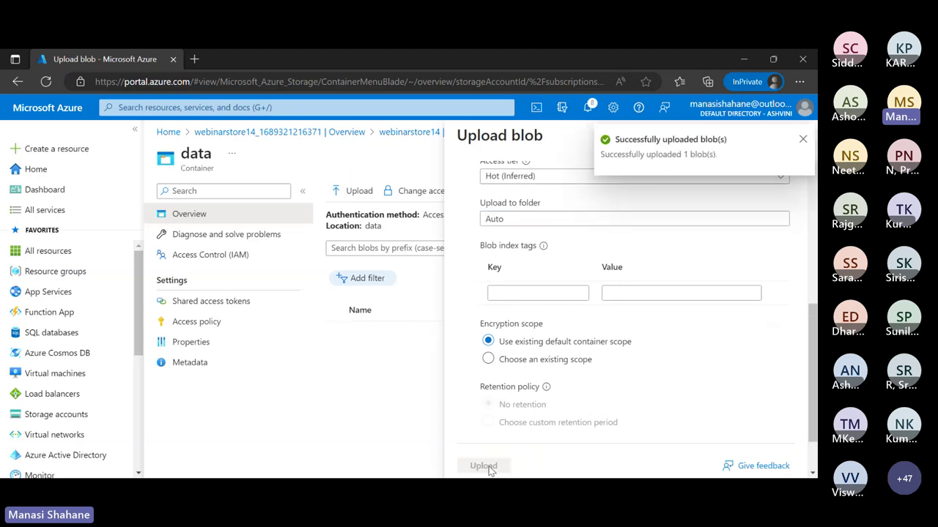
{"action": "left_click", "coordinate": [803, 139]}
{"action": "left_click", "coordinate": [794, 137]}
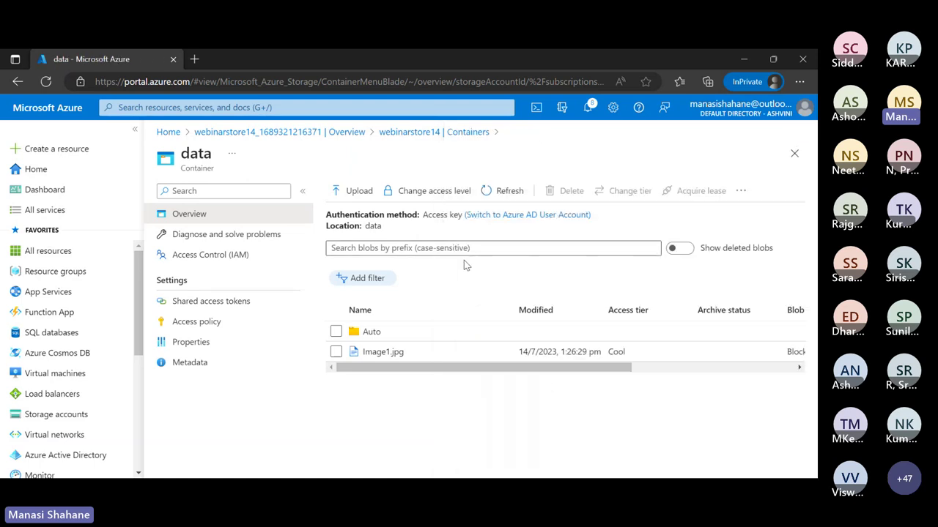
Check the contents of the Auto folder in the data container, then return to the portal home page
{"action": "left_click", "coordinate": [390, 339]}
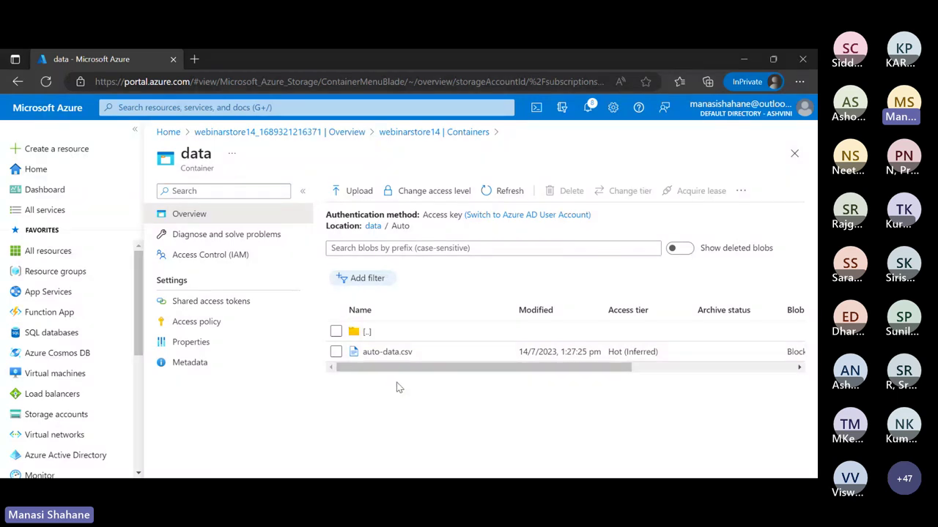
{"action": "left_click", "coordinate": [373, 226]}
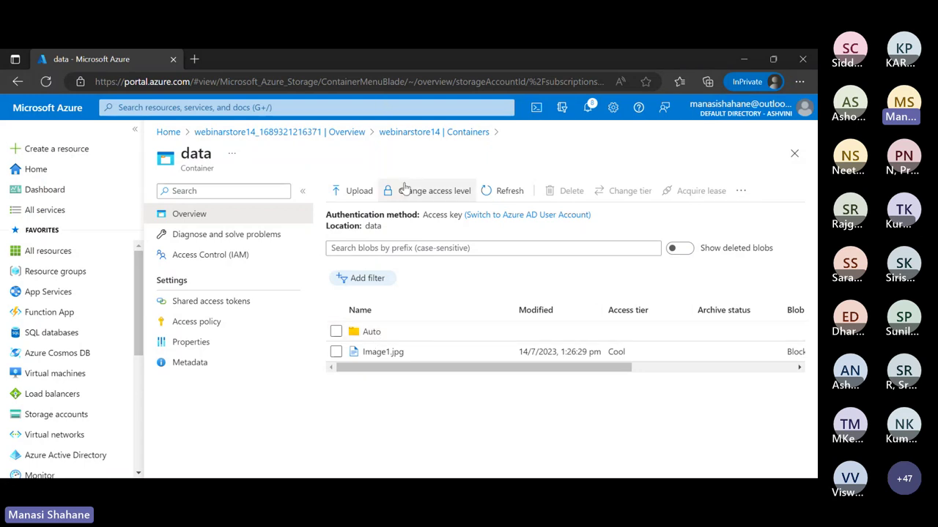
{"action": "left_click", "coordinate": [168, 134]}
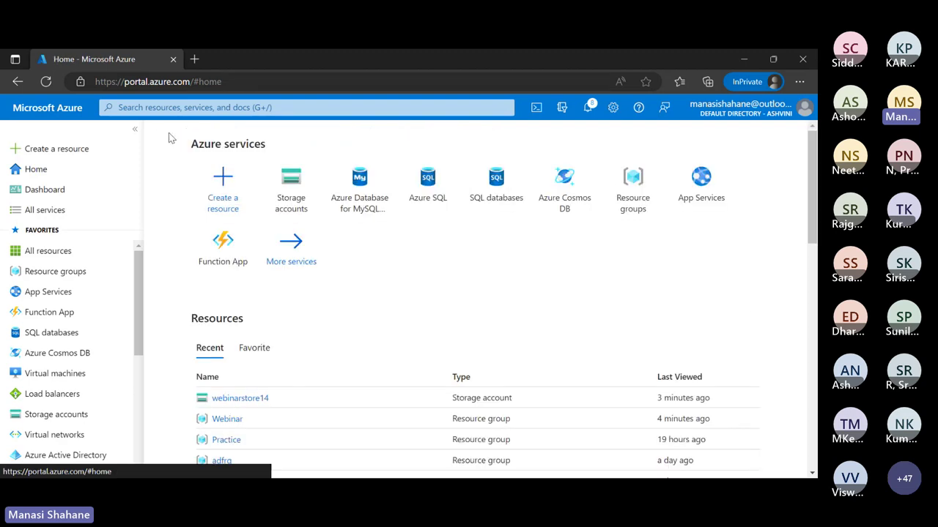
Start creating a new storage account from the storage accounts list and assign it to the Webinar resource group
{"action": "left_click", "coordinate": [283, 181]}
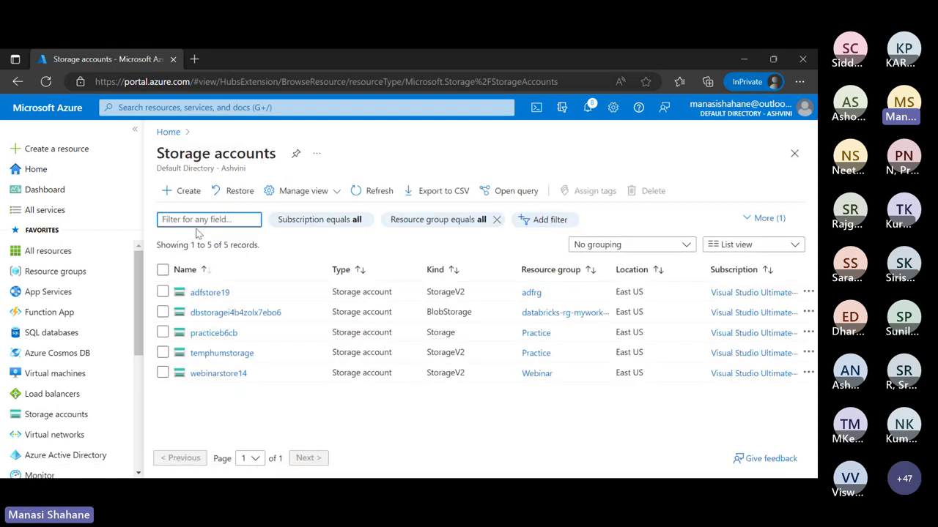
{"action": "left_click", "coordinate": [193, 199]}
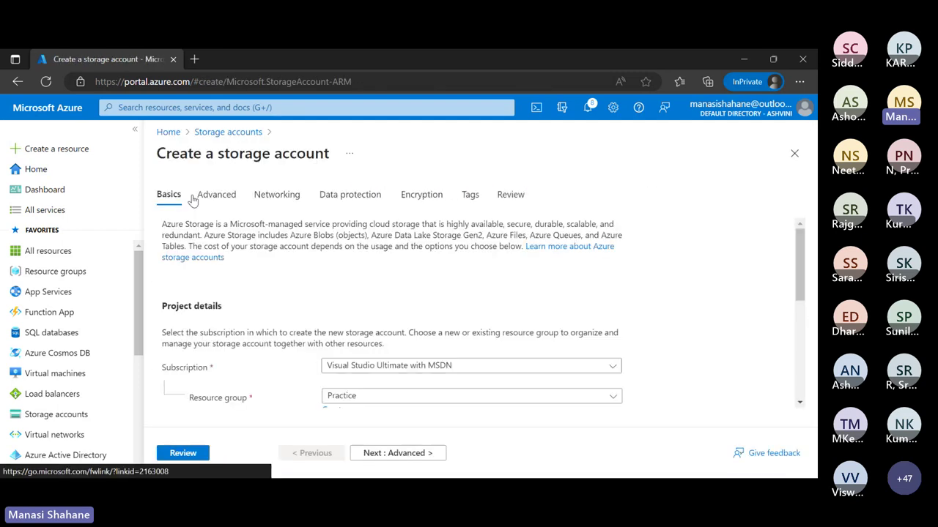
{"action": "scroll", "coordinate": [448, 395], "scroll_direction": "down", "scroll_amount": 1}
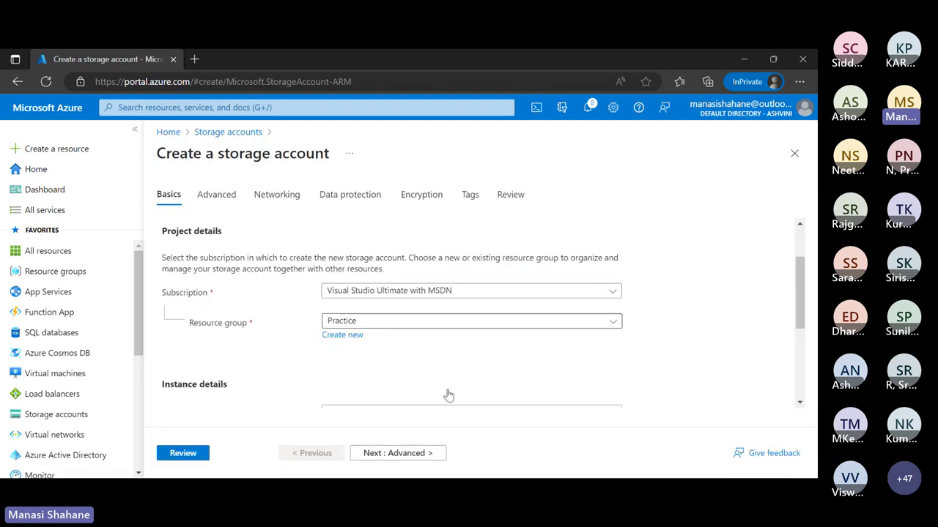
{"action": "left_click", "coordinate": [443, 323]}
{"action": "left_click", "coordinate": [392, 395]}
{"action": "scroll", "coordinate": [396, 404], "scroll_direction": "down", "scroll_amount": 1}
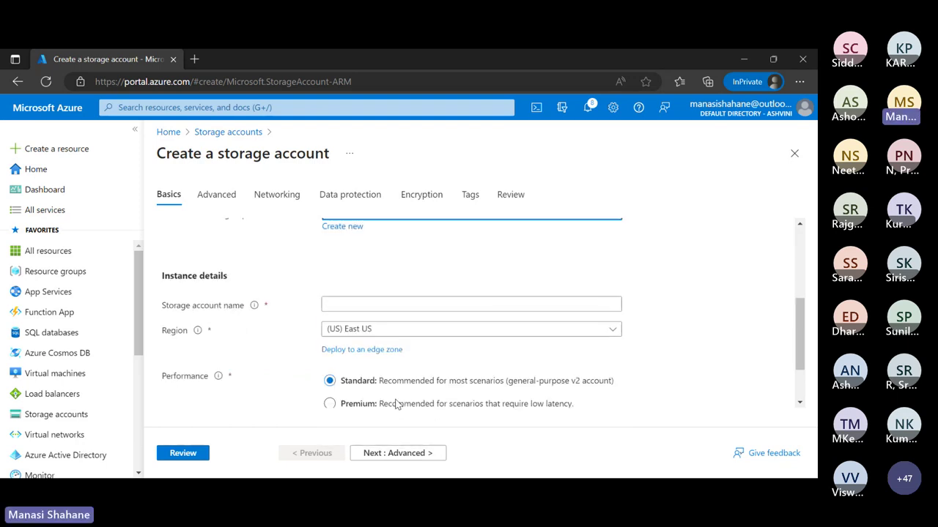
Name the storage account webinarstorage0015 and set its redundancy to Locally-redundant storage (LRS)
{"action": "left_click", "coordinate": [392, 304]}
{"action": "type", "text": "web"}
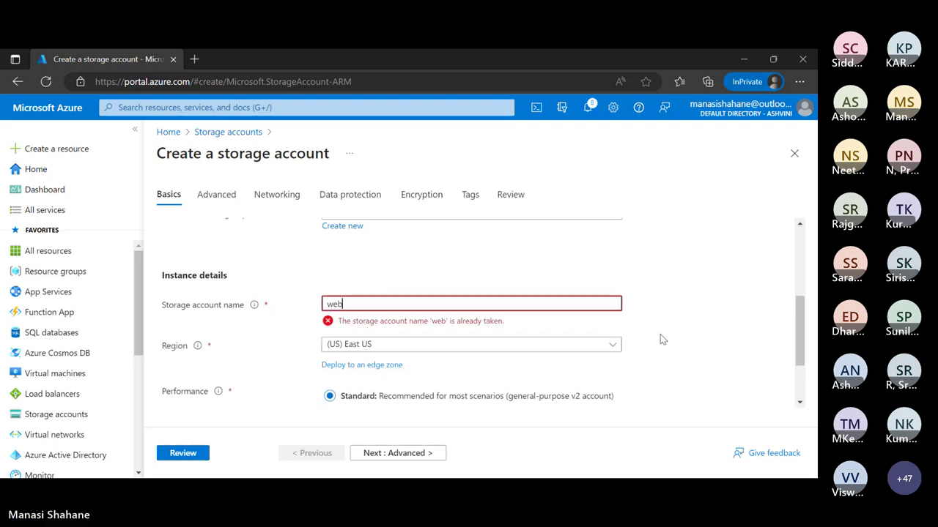
{"action": "type", "text": "inarsto"}
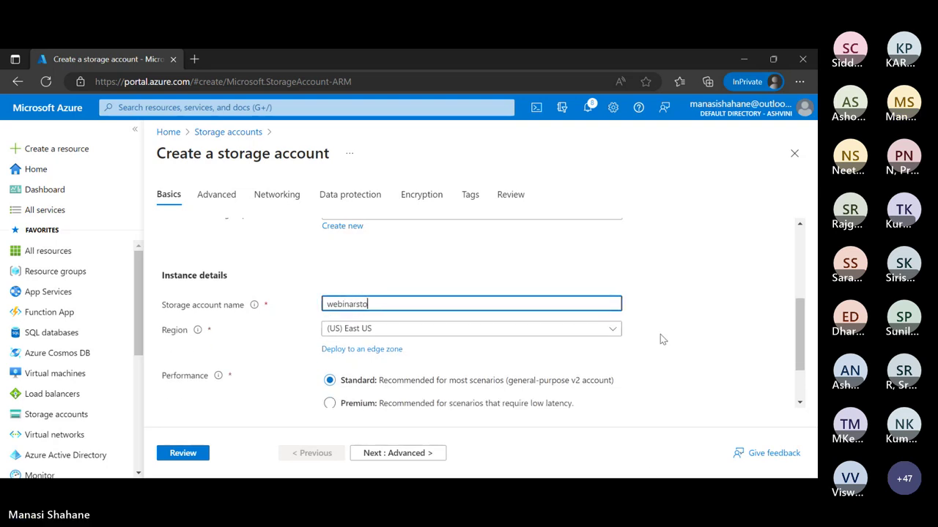
{"action": "type", "text": "rage0015"}
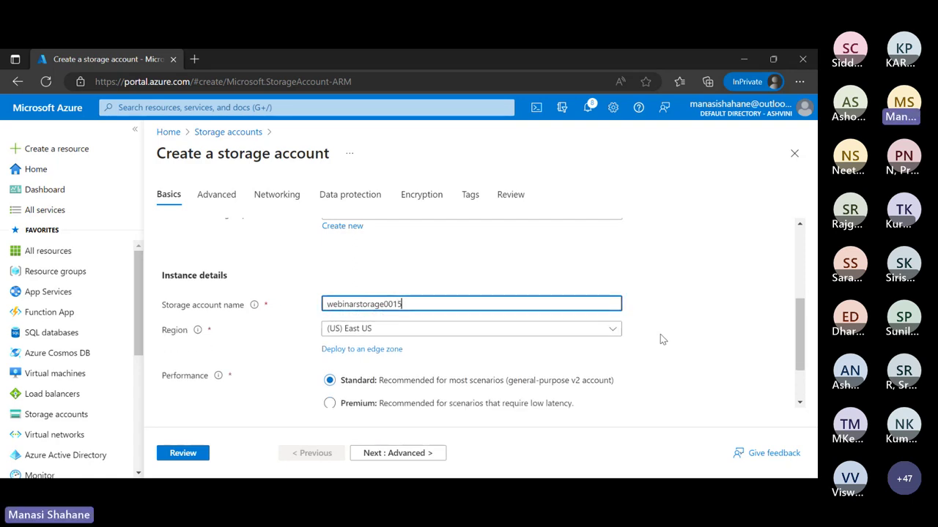
{"action": "scroll", "coordinate": [660, 334], "scroll_direction": "down", "scroll_amount": 2}
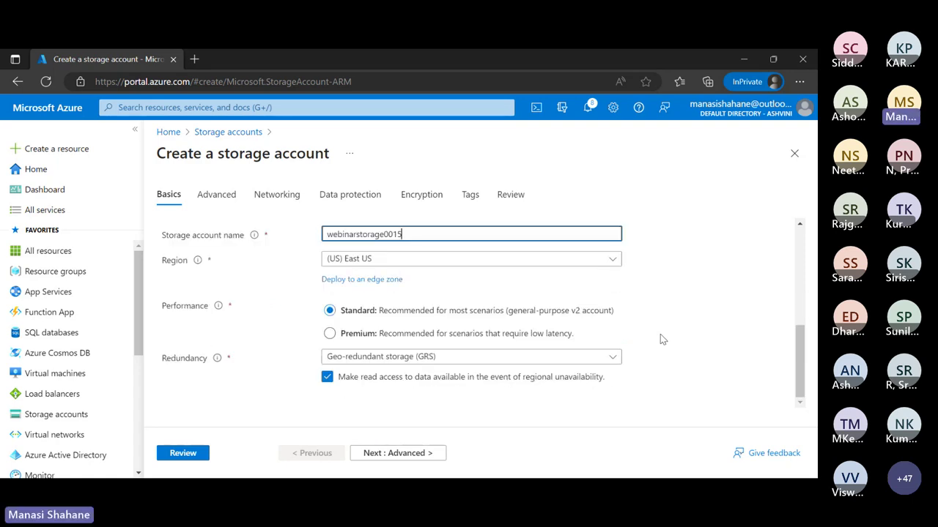
{"action": "left_click", "coordinate": [611, 356]}
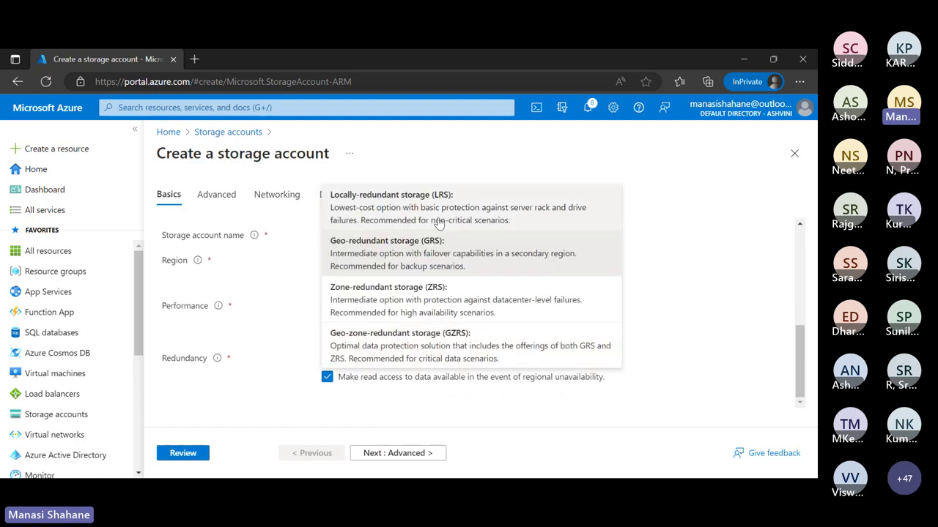
{"action": "left_click", "coordinate": [437, 220]}
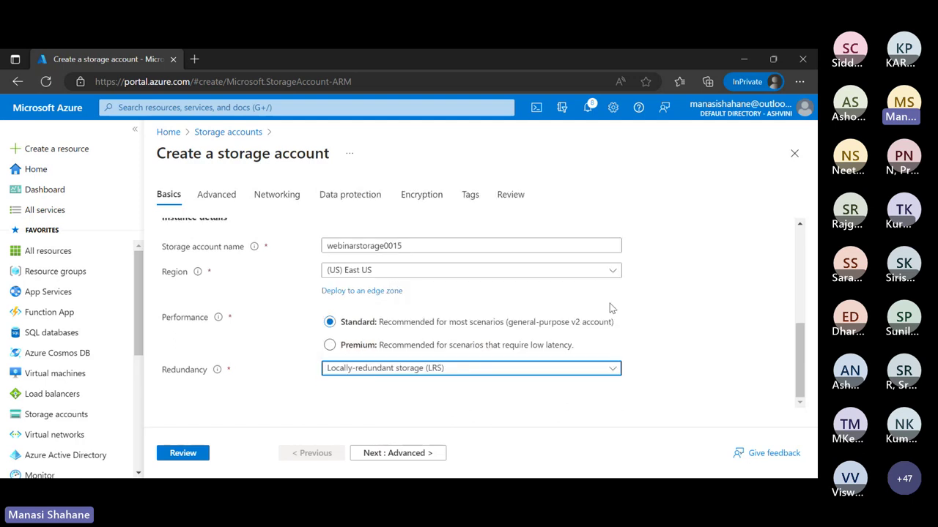
Enable the hierarchical namespace in the advanced settings, then review and create the storage account
{"action": "left_click", "coordinate": [219, 197]}
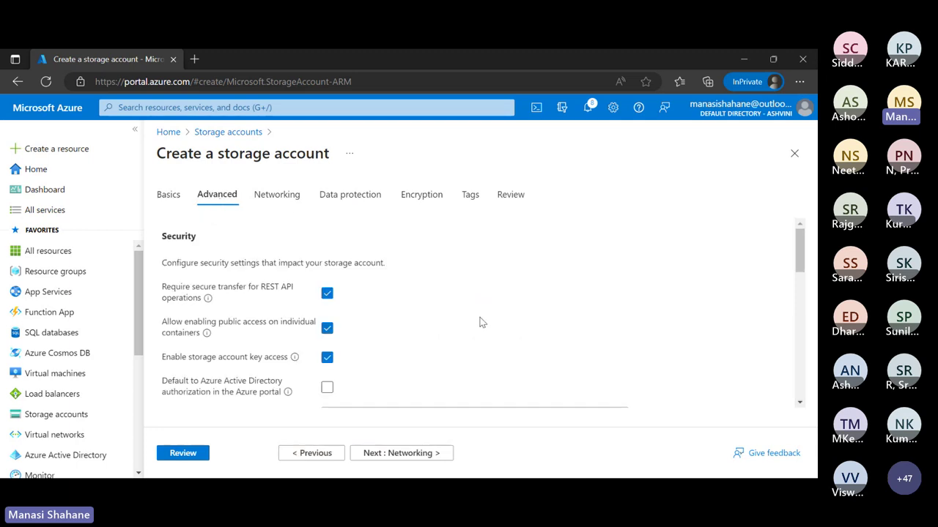
{"action": "scroll", "coordinate": [480, 323], "scroll_direction": "down", "scroll_amount": 5}
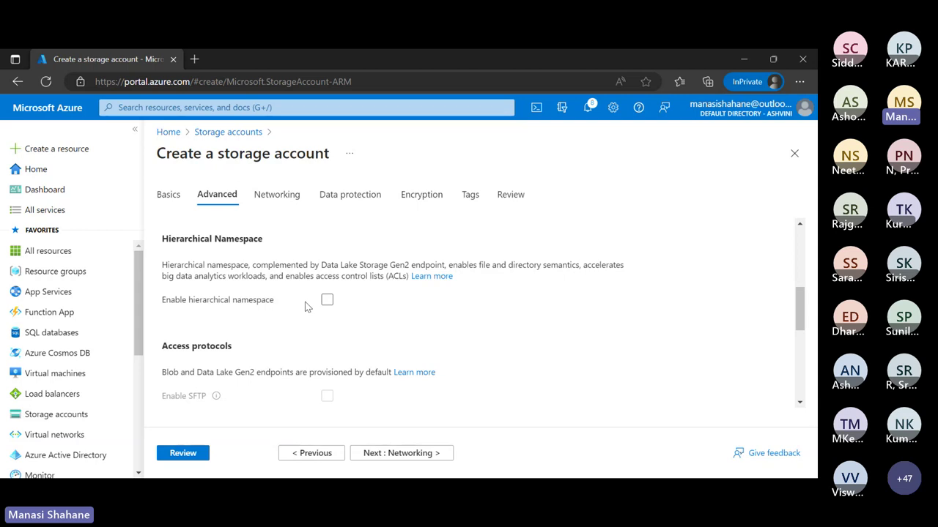
{"action": "left_click", "coordinate": [328, 305]}
{"action": "left_click", "coordinate": [328, 304]}
{"action": "left_click", "coordinate": [183, 454]}
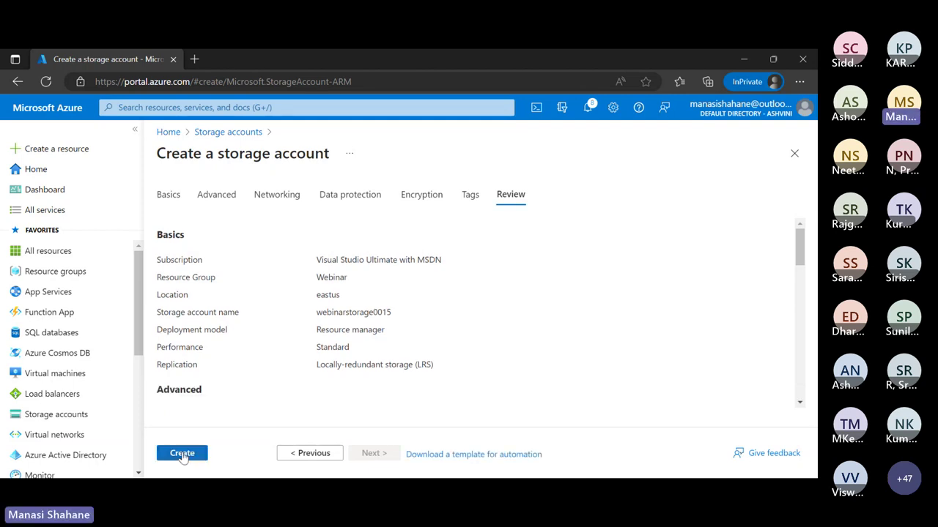
{"action": "left_click", "coordinate": [182, 454]}
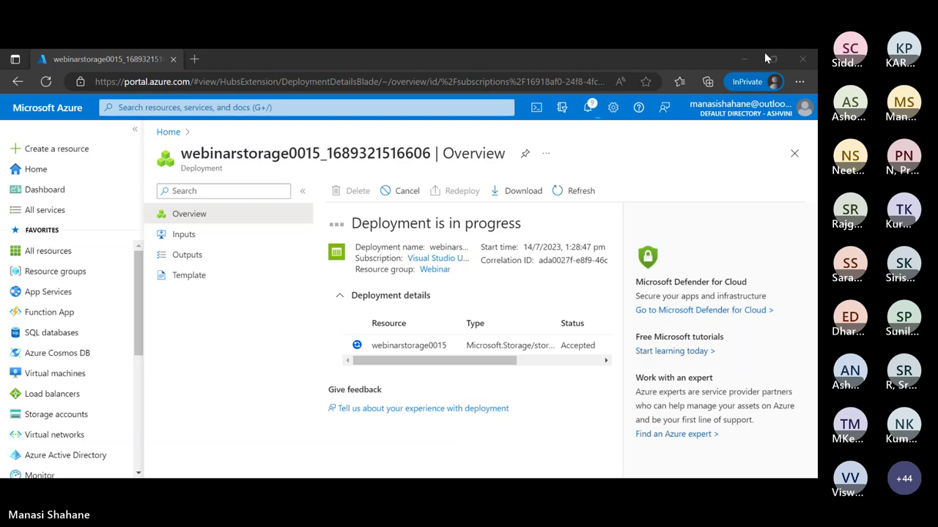
{"action": "left_click", "coordinate": [743, 60]}
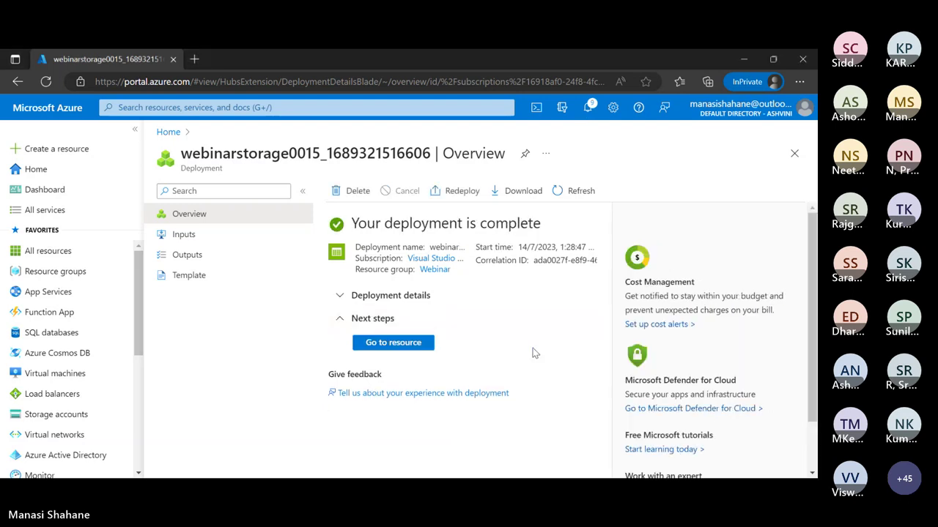
Compare the data storage options of the new webinarstorage0015 account with those of webinarstore14
{"action": "left_click", "coordinate": [402, 344]}
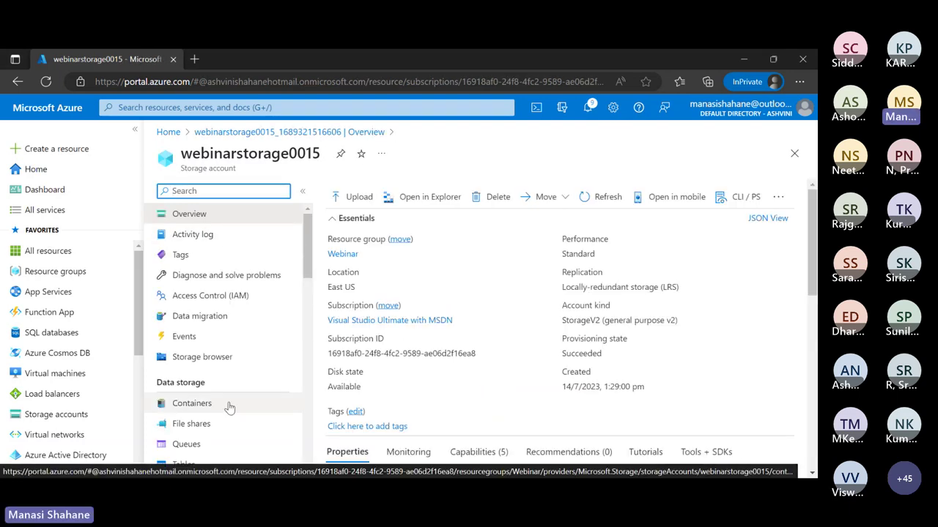
{"action": "scroll", "coordinate": [230, 406], "scroll_direction": "down", "scroll_amount": 1}
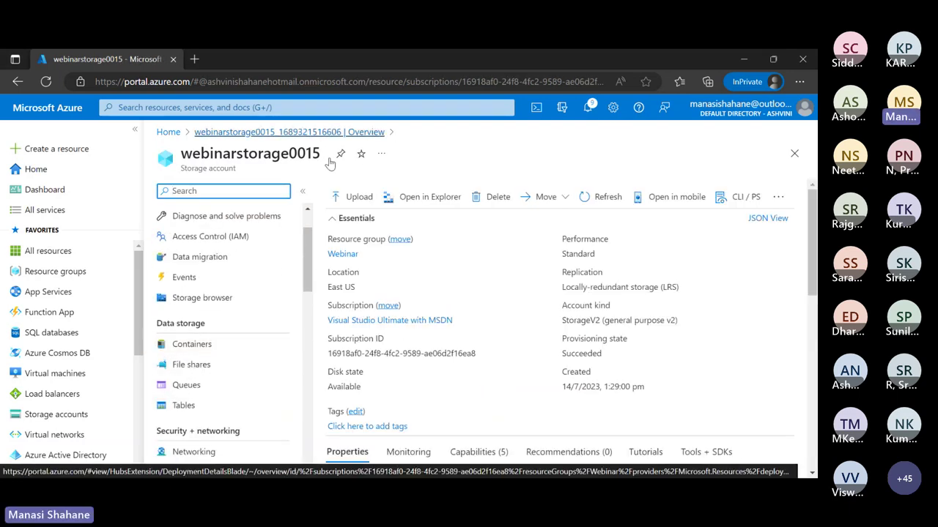
{"action": "left_click", "coordinate": [69, 415]}
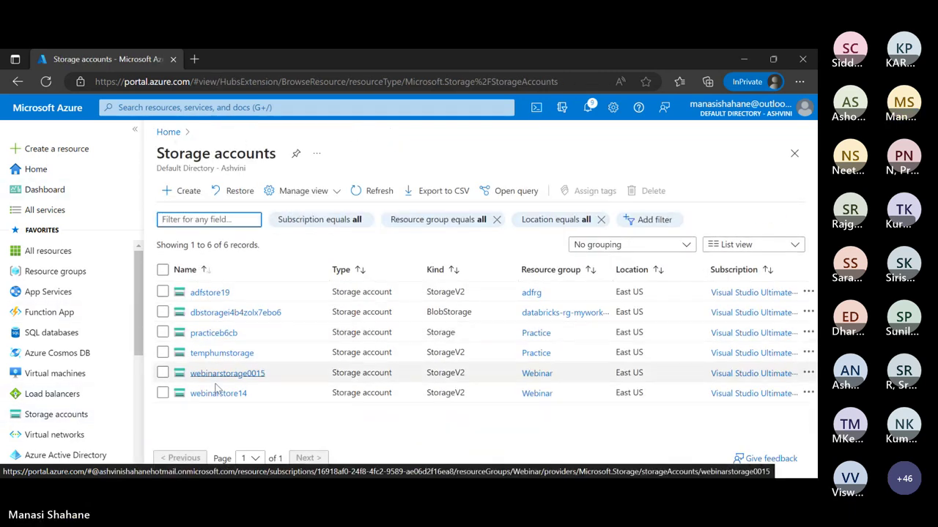
{"action": "left_click", "coordinate": [218, 394]}
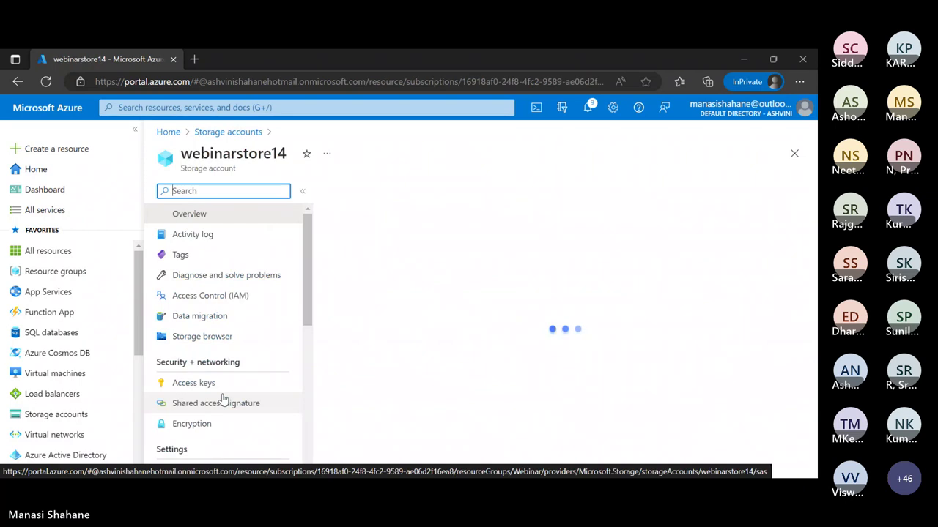
{"action": "scroll", "coordinate": [224, 399], "scroll_direction": "down", "scroll_amount": 1}
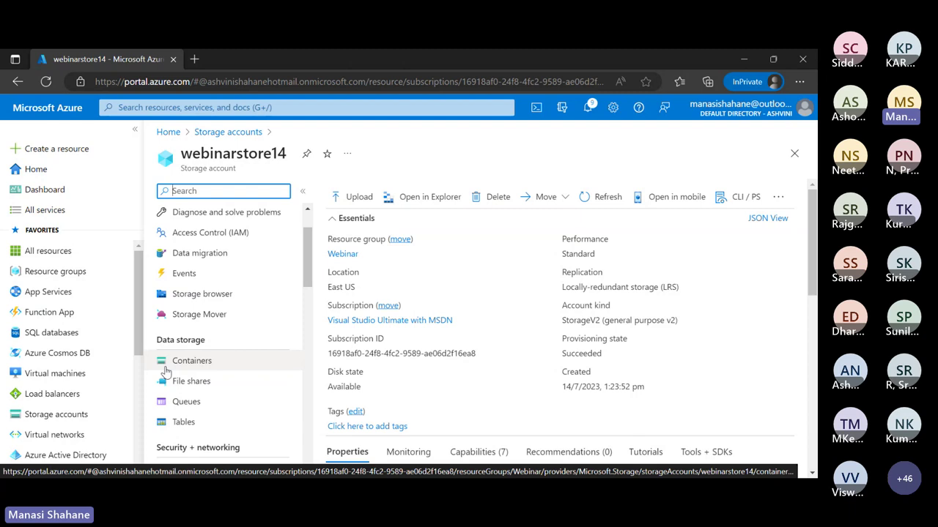
Return to the webinarstorage0015 account and create a container named data in it
{"action": "left_click", "coordinate": [44, 415]}
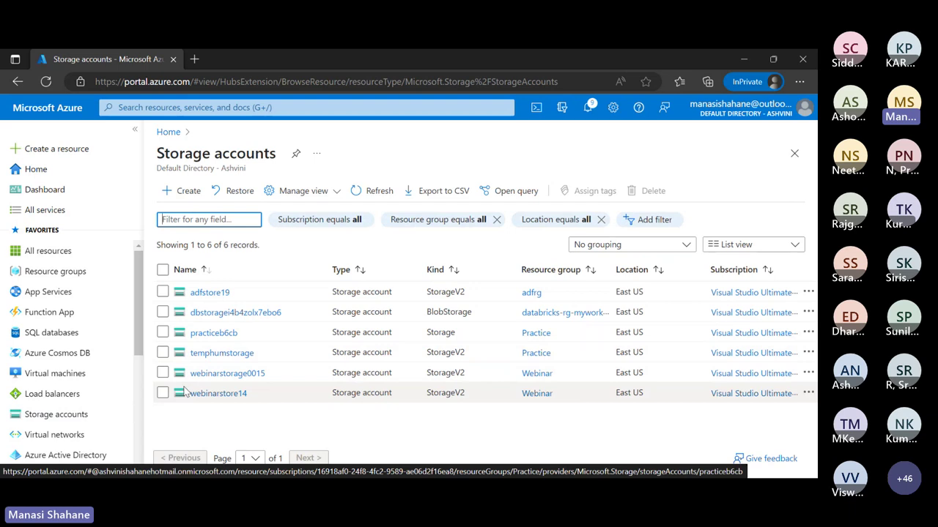
{"action": "left_click", "coordinate": [227, 373]}
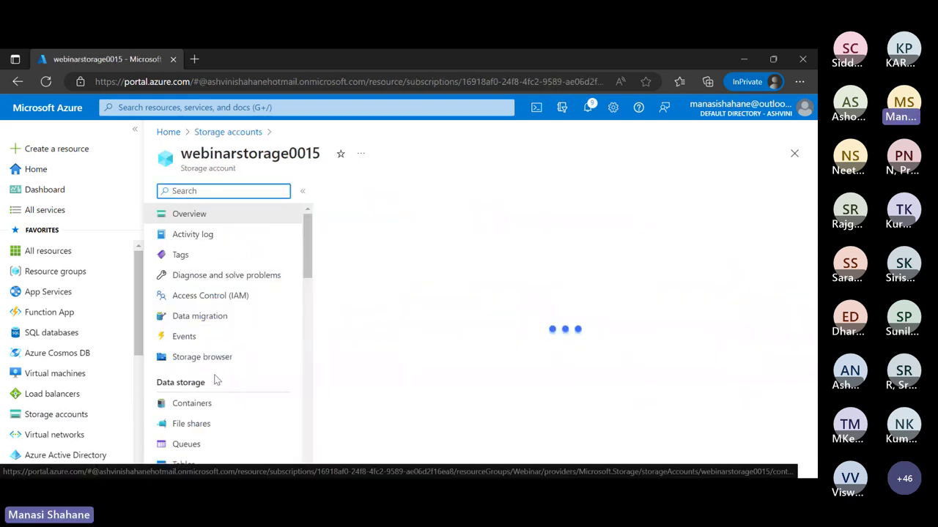
{"action": "scroll", "coordinate": [214, 379], "scroll_direction": "down", "scroll_amount": 1}
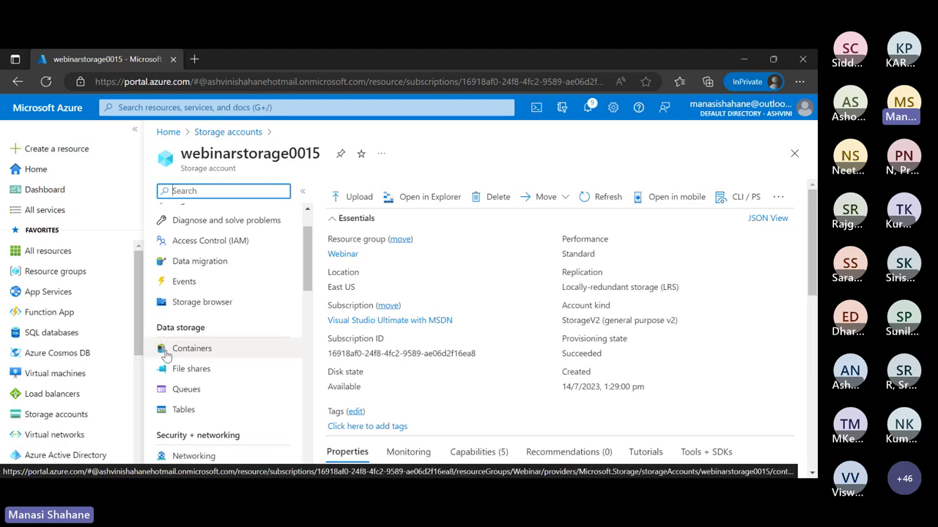
{"action": "left_click", "coordinate": [206, 353]}
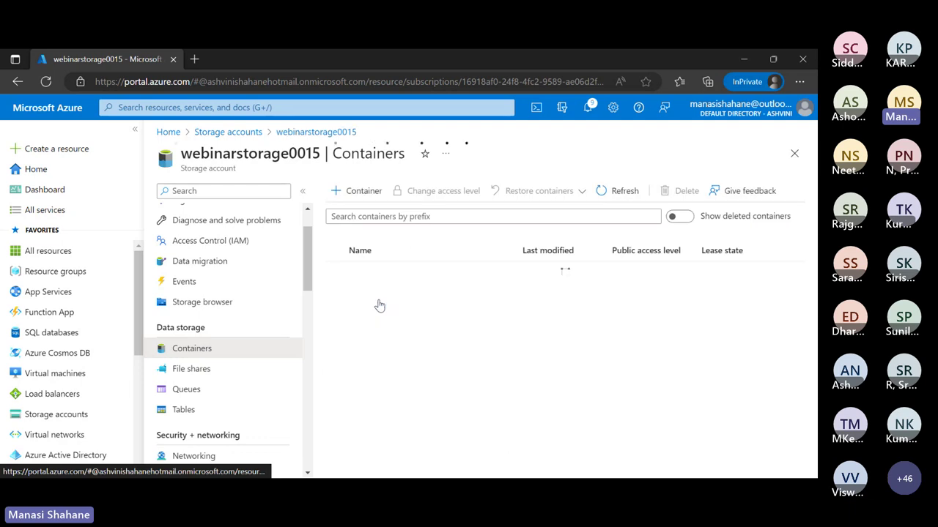
{"action": "left_click", "coordinate": [359, 193]}
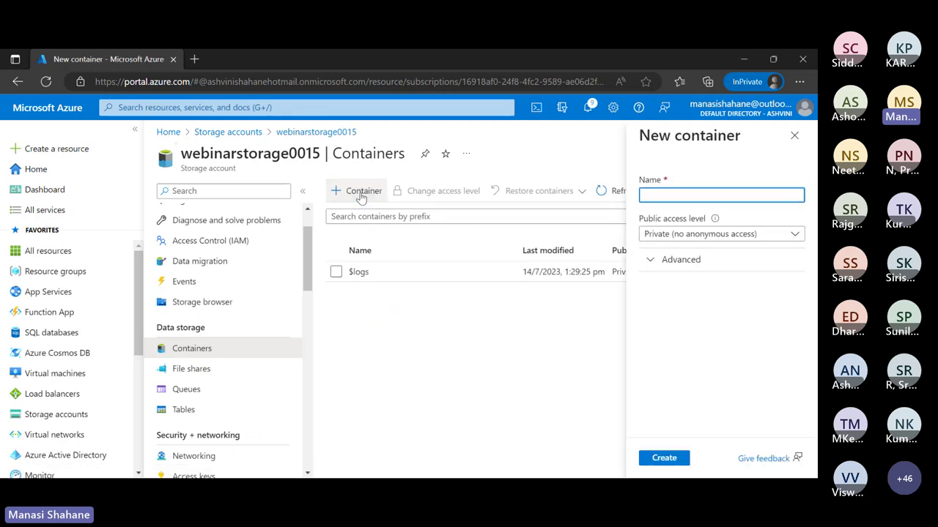
{"action": "type", "text": "data"}
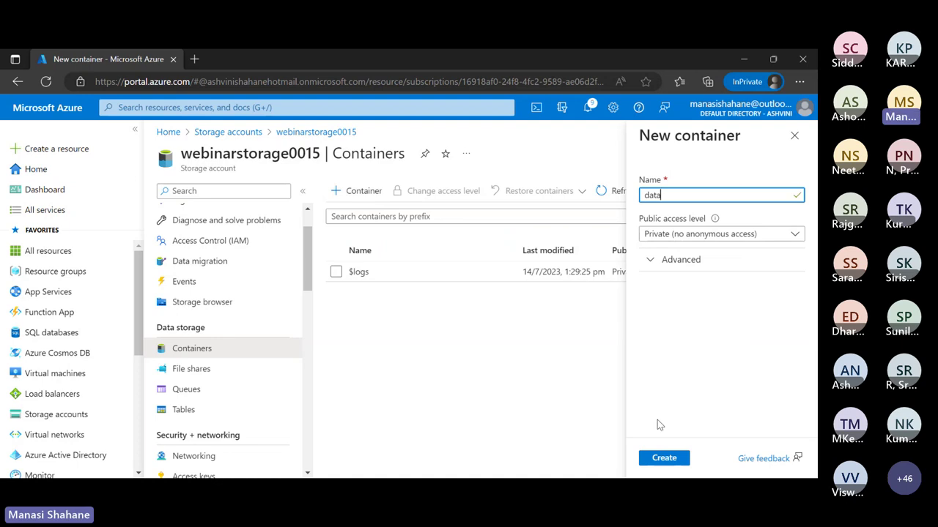
{"action": "left_click", "coordinate": [664, 462]}
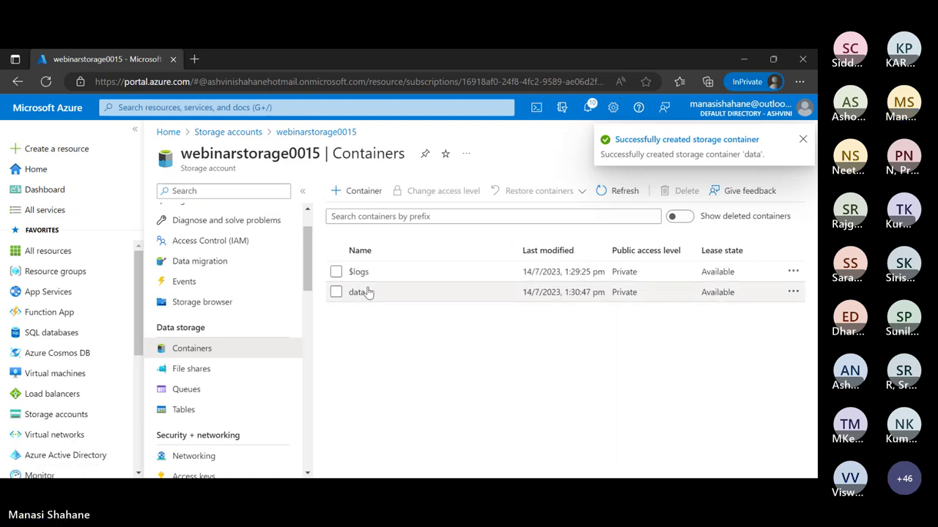
Open the data container of webinarstorage0015, start a blob upload and choose the auto-data file from the Datasets folder
{"action": "left_click", "coordinate": [369, 298]}
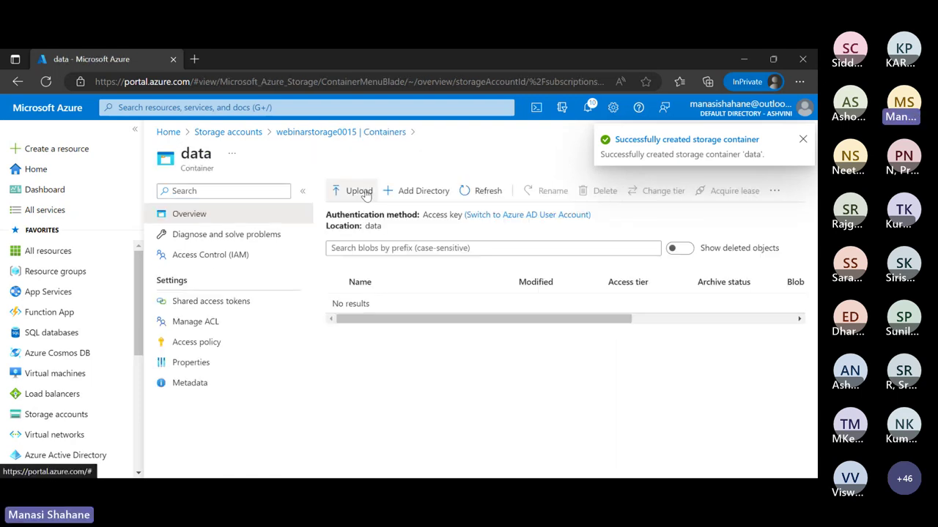
{"action": "left_click", "coordinate": [350, 191]}
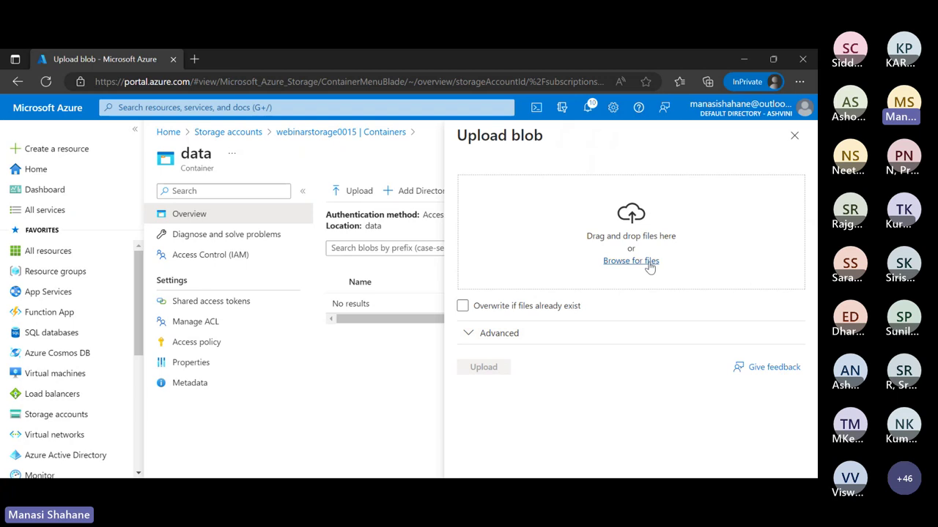
{"action": "left_click", "coordinate": [649, 264]}
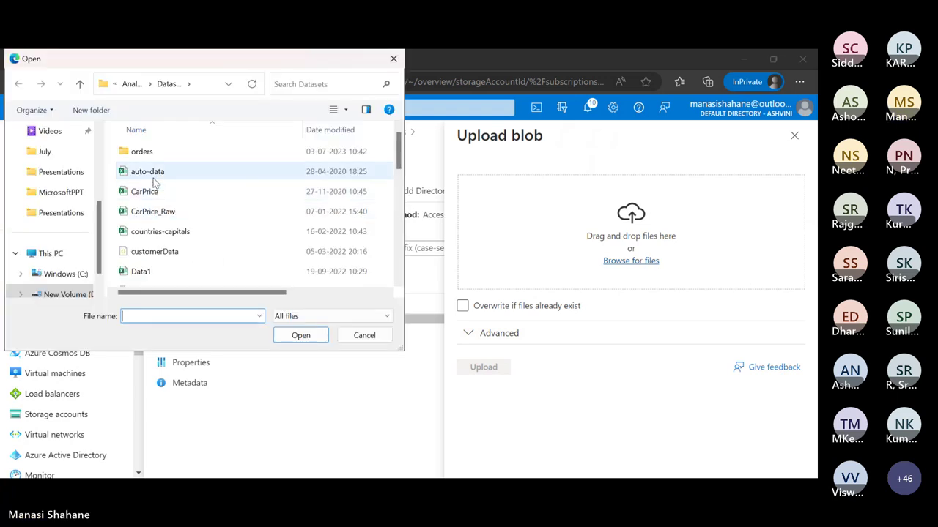
{"action": "left_click", "coordinate": [229, 172]}
{"action": "left_click", "coordinate": [301, 335]}
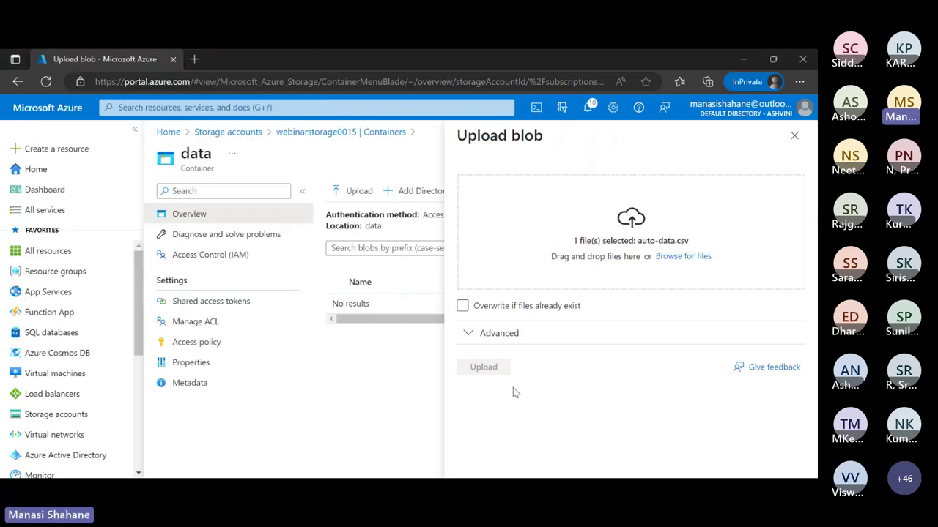
Set the advanced upload folder to Auto, upload auto-data.csv and close the notification and upload form
{"action": "left_click", "coordinate": [548, 334]}
{"action": "scroll", "coordinate": [548, 337], "scroll_direction": "down", "scroll_amount": 5}
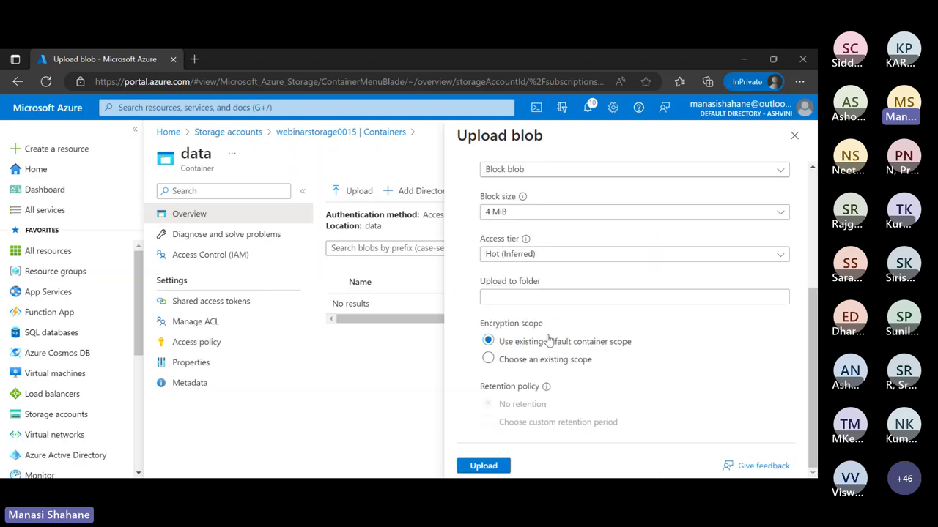
{"action": "left_click", "coordinate": [532, 297]}
{"action": "type", "text": "Auto"}
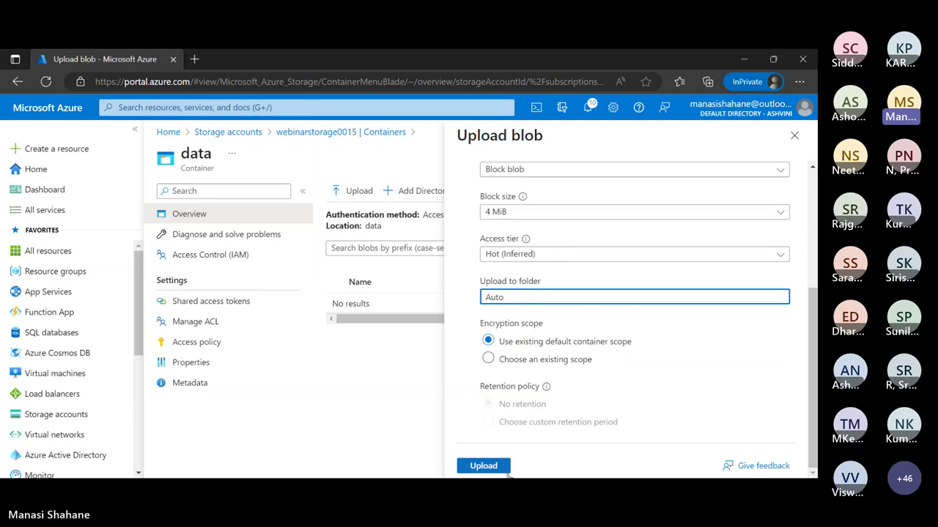
{"action": "left_click", "coordinate": [503, 467]}
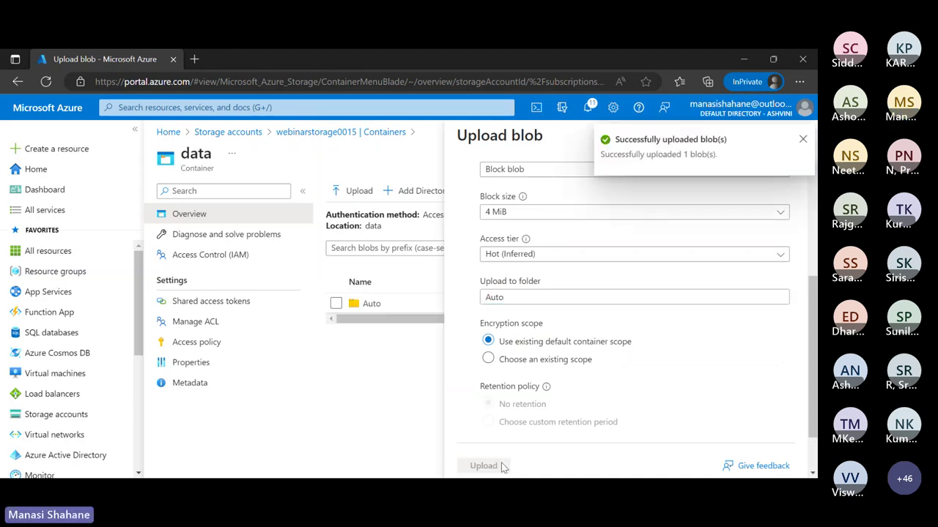
{"action": "left_click", "coordinate": [802, 140]}
{"action": "left_click", "coordinate": [795, 139]}
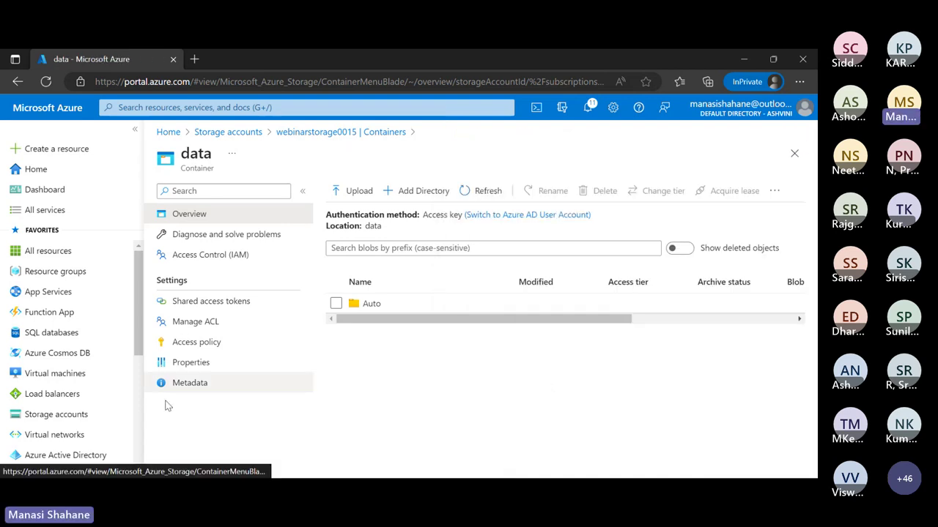
Open the data container of the webinarstore14 storage account and check whether its Auto folder can be deleted as a whole
{"action": "left_click", "coordinate": [223, 131]}
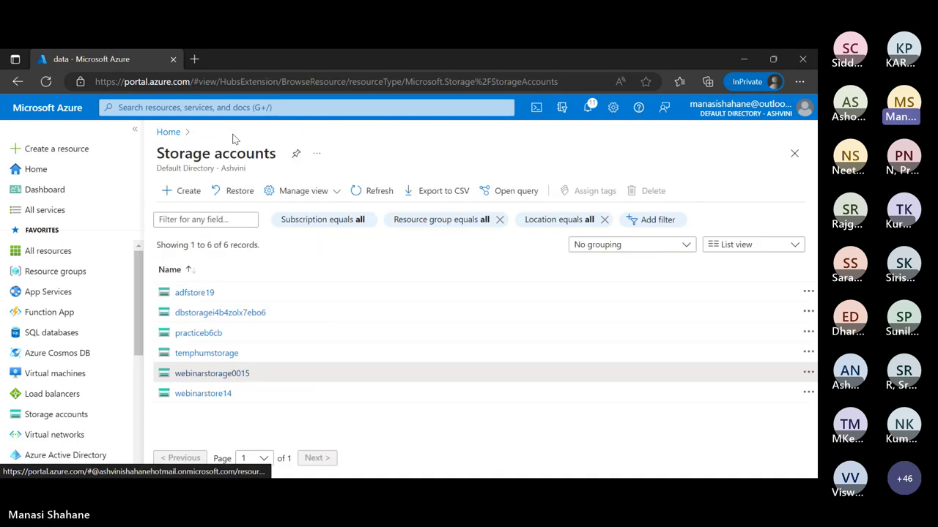
{"action": "left_click", "coordinate": [208, 402]}
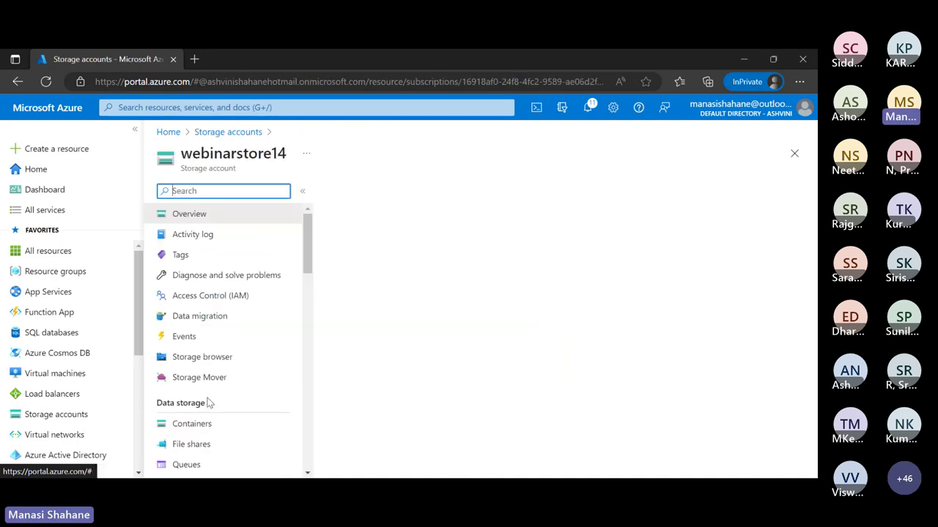
{"action": "left_click", "coordinate": [187, 424]}
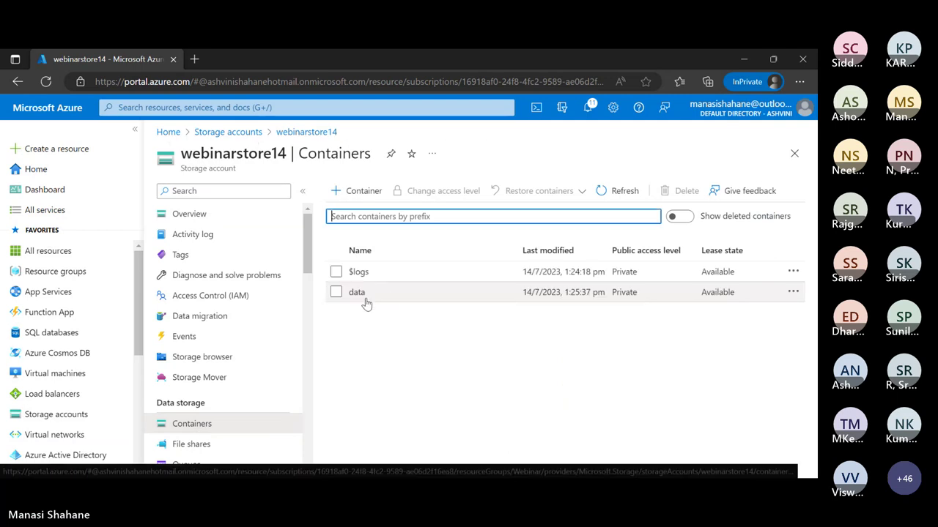
{"action": "left_click", "coordinate": [362, 295]}
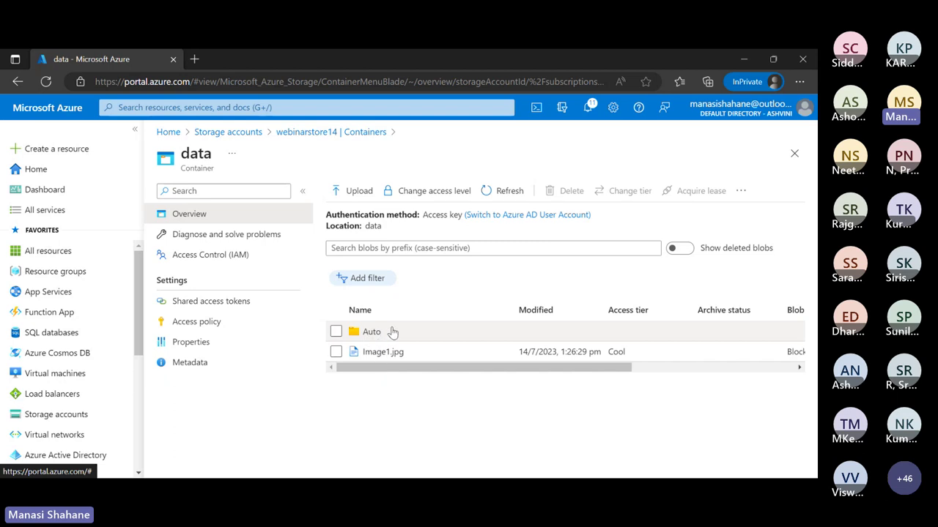
{"action": "left_click", "coordinate": [374, 331]}
{"action": "left_click", "coordinate": [337, 332]}
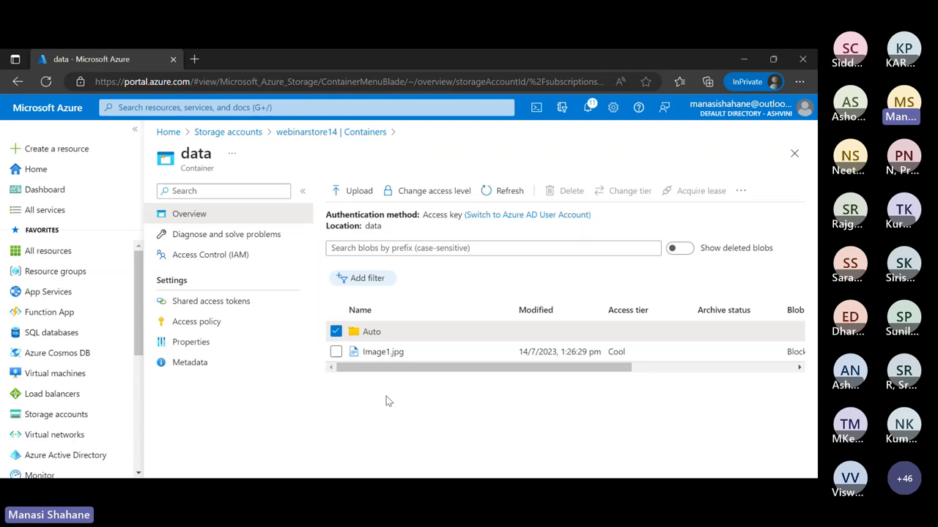
{"action": "left_click", "coordinate": [337, 332]}
Delete auto-data.csv with its blob snapshots from the Auto folder of webinarstore14 and return to the data container's root
{"action": "left_click", "coordinate": [371, 332]}
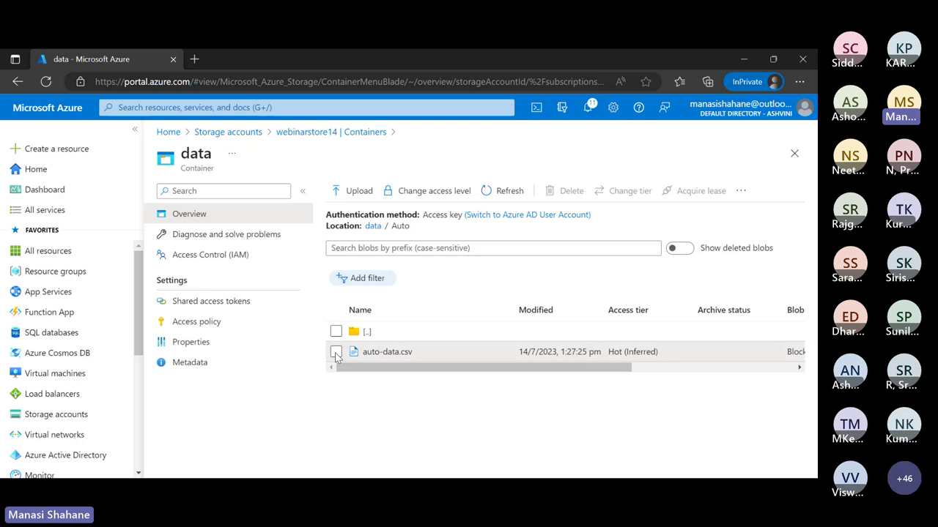
{"action": "left_click", "coordinate": [335, 352]}
{"action": "left_click", "coordinate": [569, 192]}
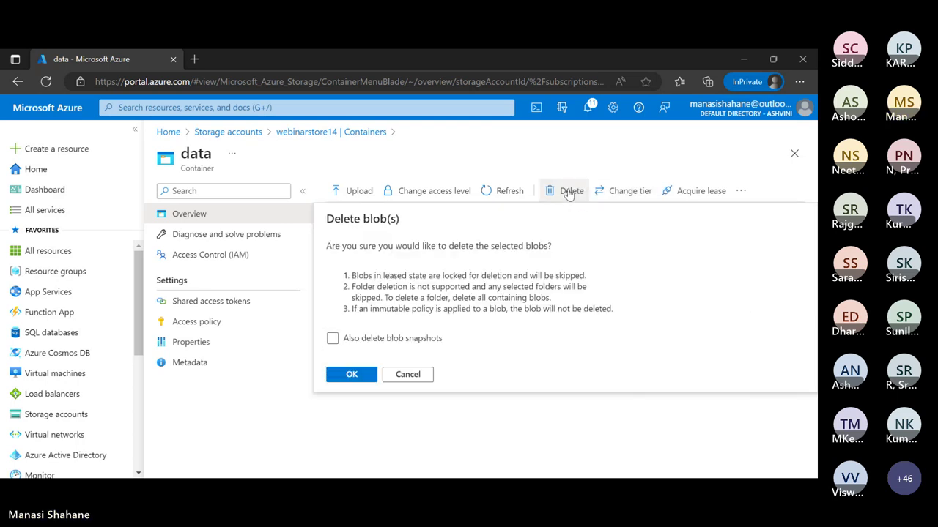
{"action": "left_click", "coordinate": [333, 339]}
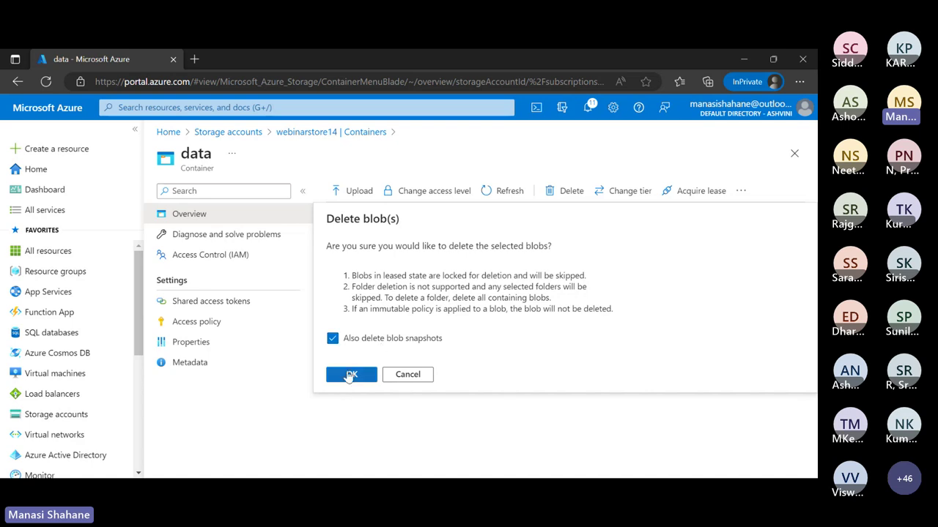
{"action": "left_click", "coordinate": [350, 375]}
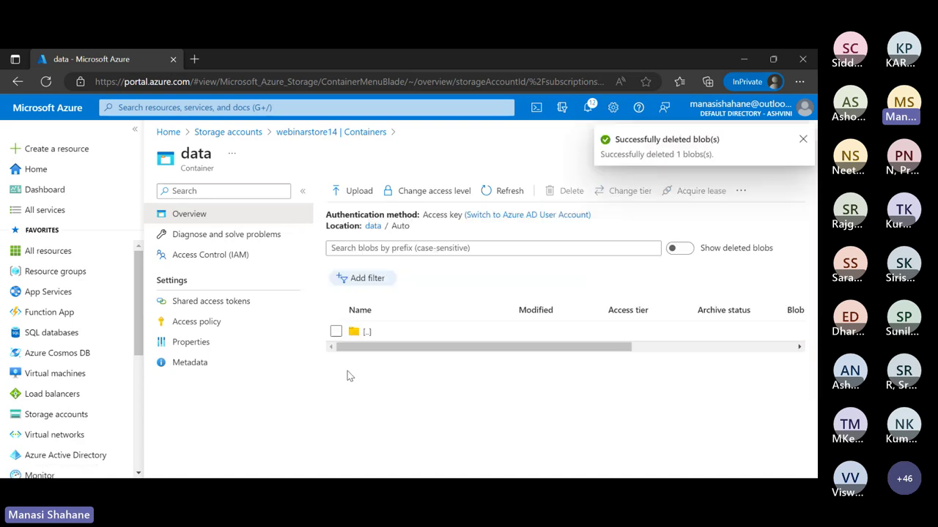
{"action": "left_click", "coordinate": [373, 226]}
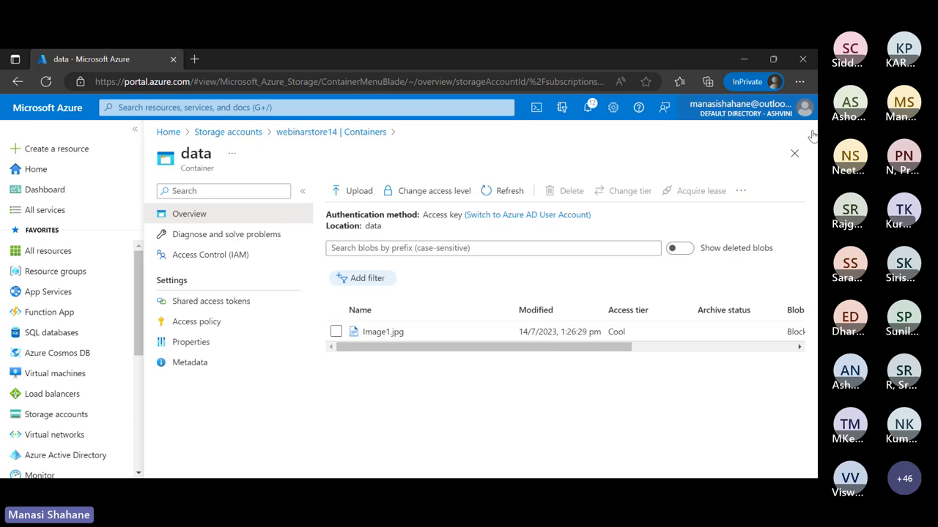
Leave webinarstore14 and open the data container of the webinarstorage0015 storage account
{"action": "left_click", "coordinate": [795, 153]}
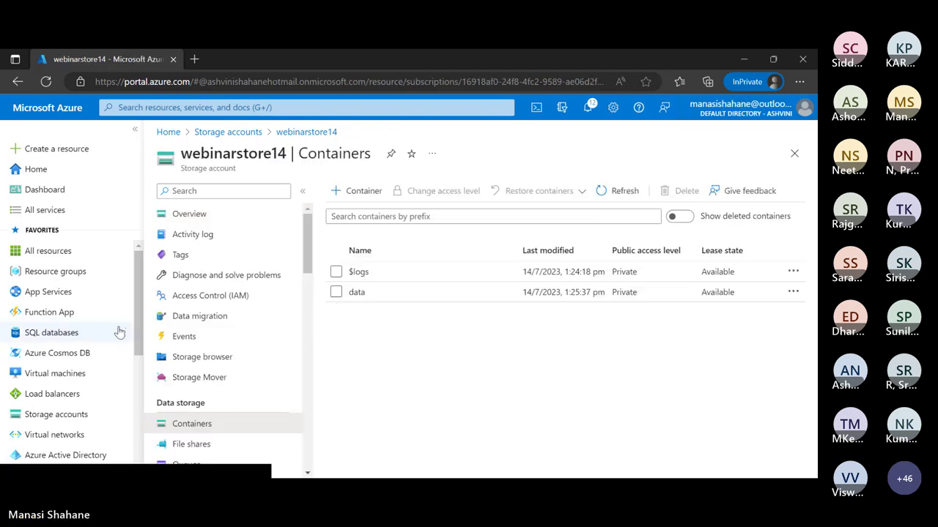
{"action": "left_click", "coordinate": [228, 132]}
{"action": "left_click", "coordinate": [218, 373]}
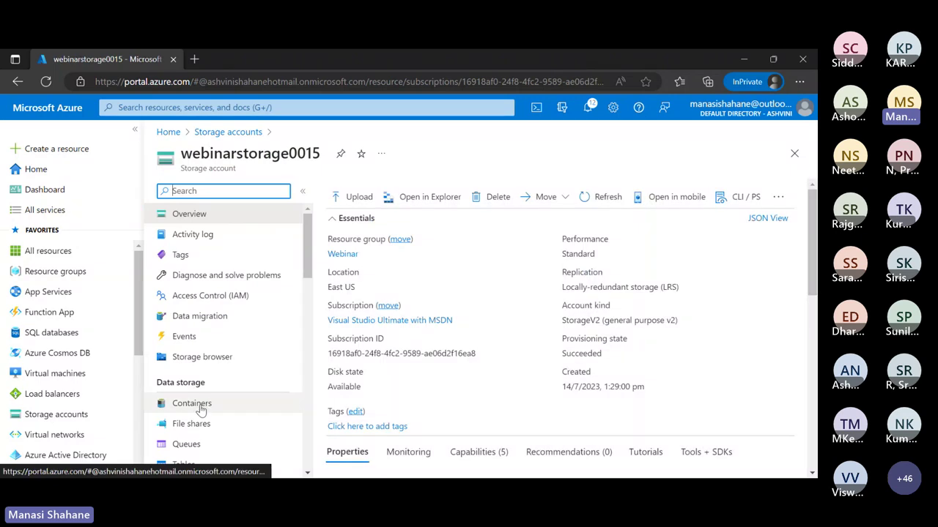
{"action": "left_click", "coordinate": [202, 409]}
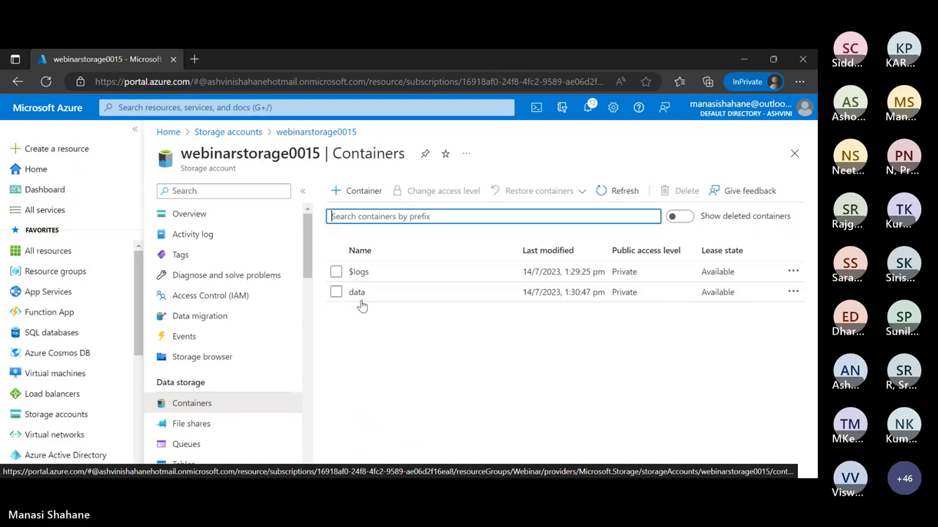
{"action": "left_click", "coordinate": [357, 293]}
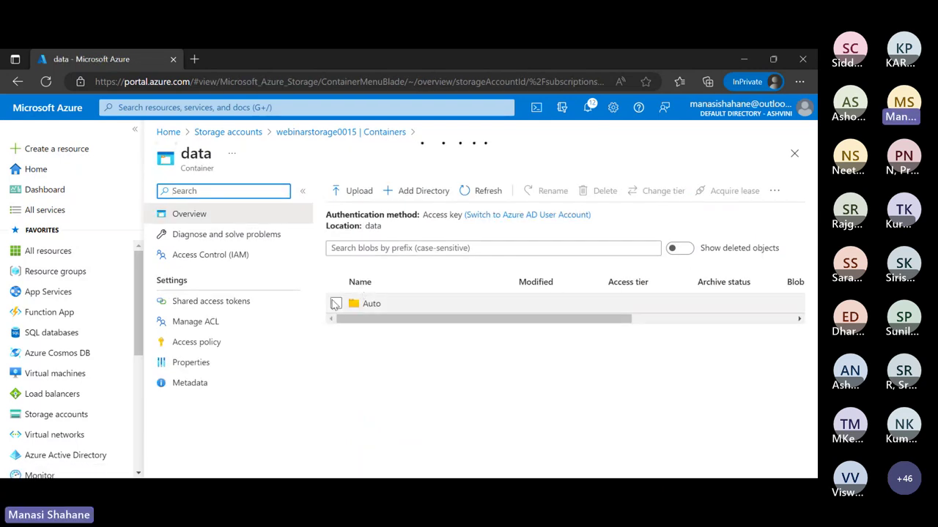
Delete the whole Auto directory from the data container of webinarstorage0015
{"action": "left_click", "coordinate": [335, 304]}
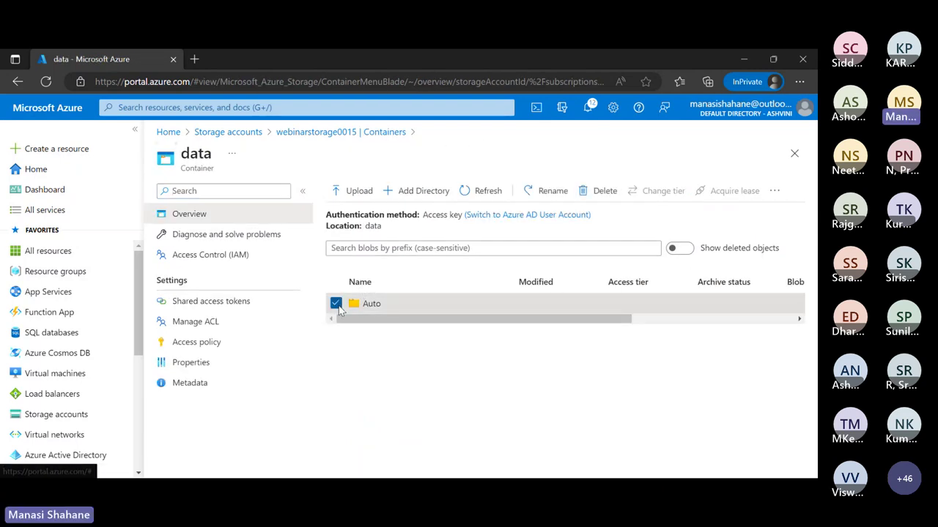
{"action": "left_click", "coordinate": [593, 192]}
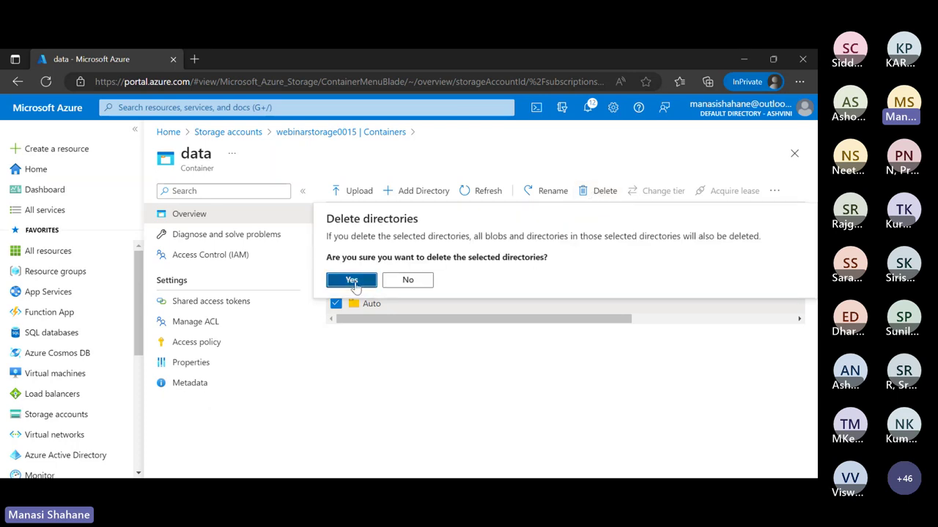
{"action": "left_click", "coordinate": [351, 281]}
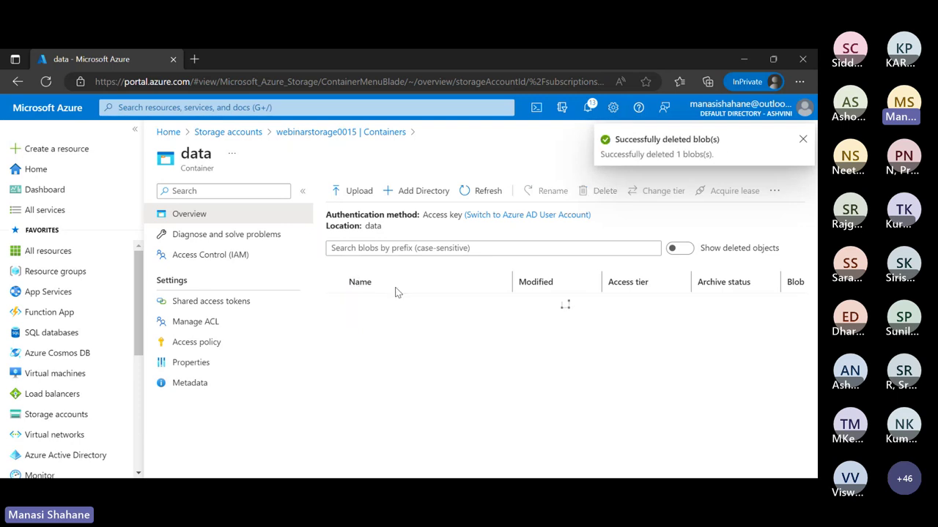